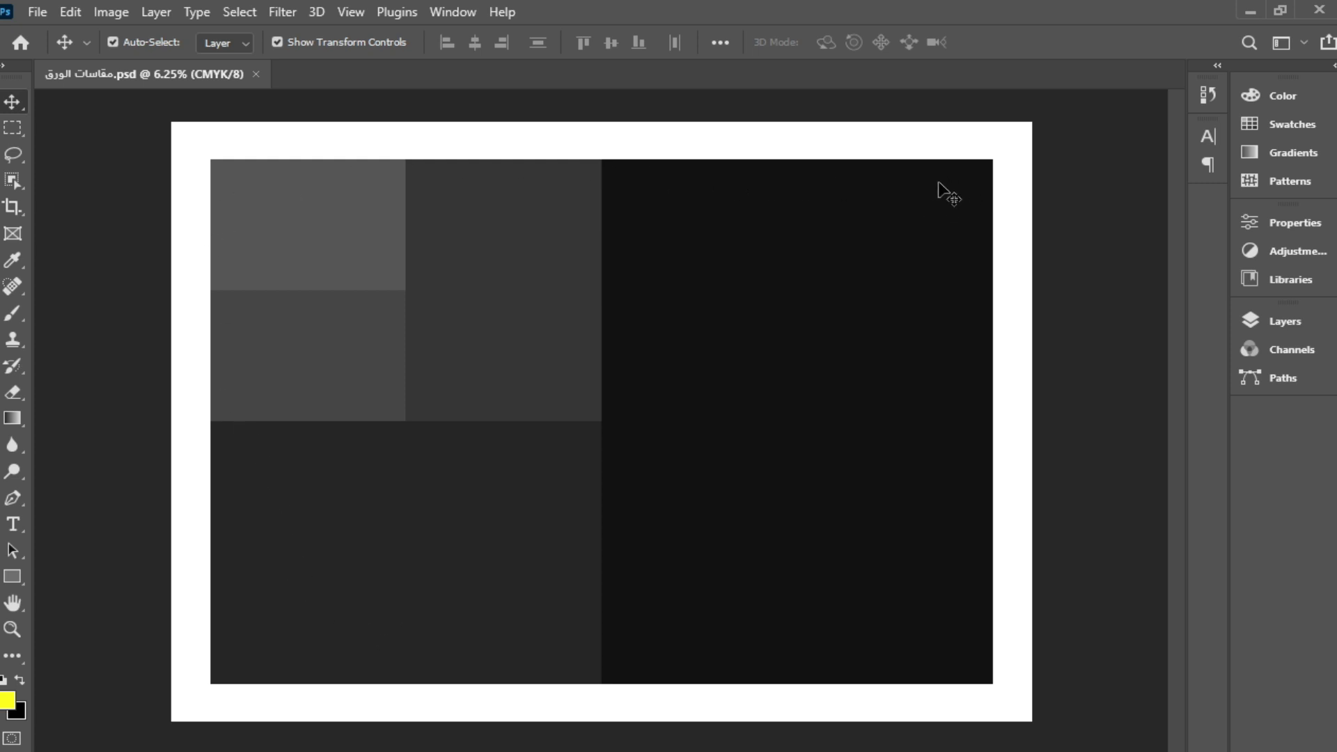
Step: On a new layer with the red brush, draw a bracket marking the dark panel's height
left_click(12, 312)
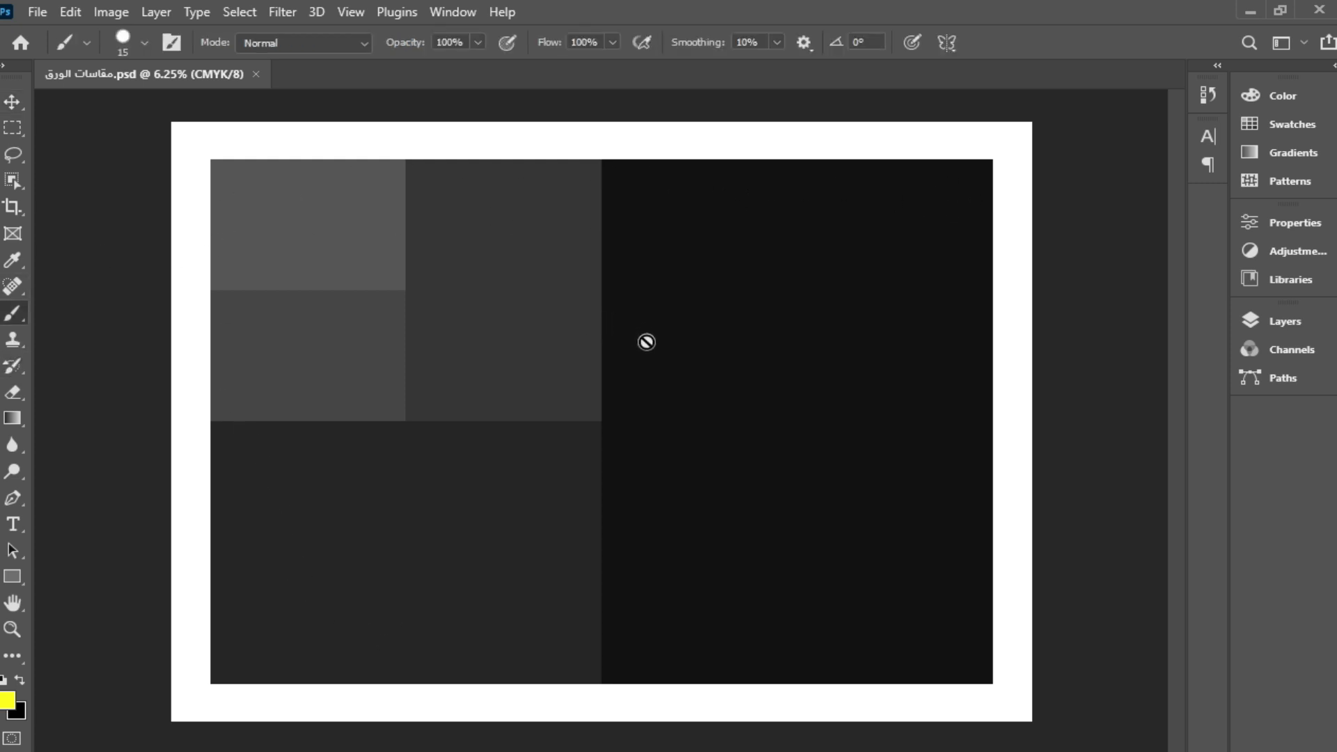
left_click_drag(614, 336, 829, 148)
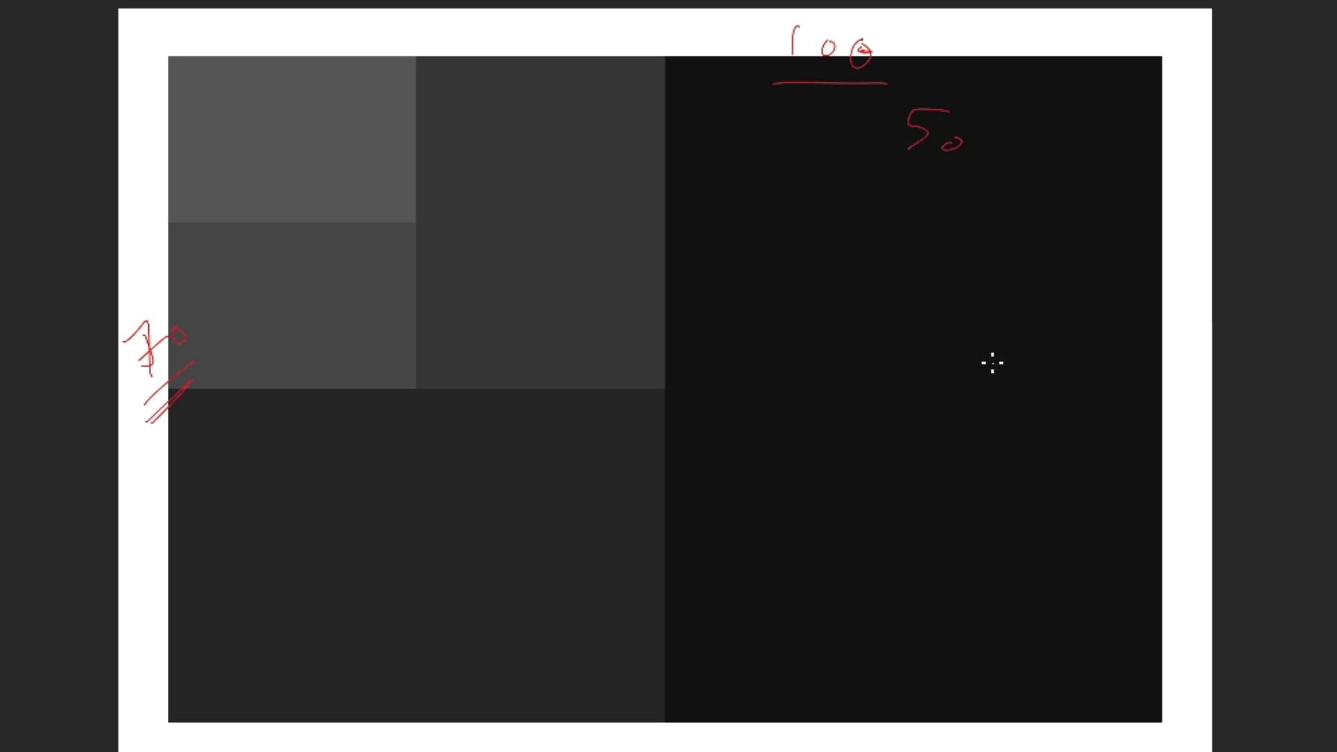
left_click_drag(1165, 272, 1140, 437)
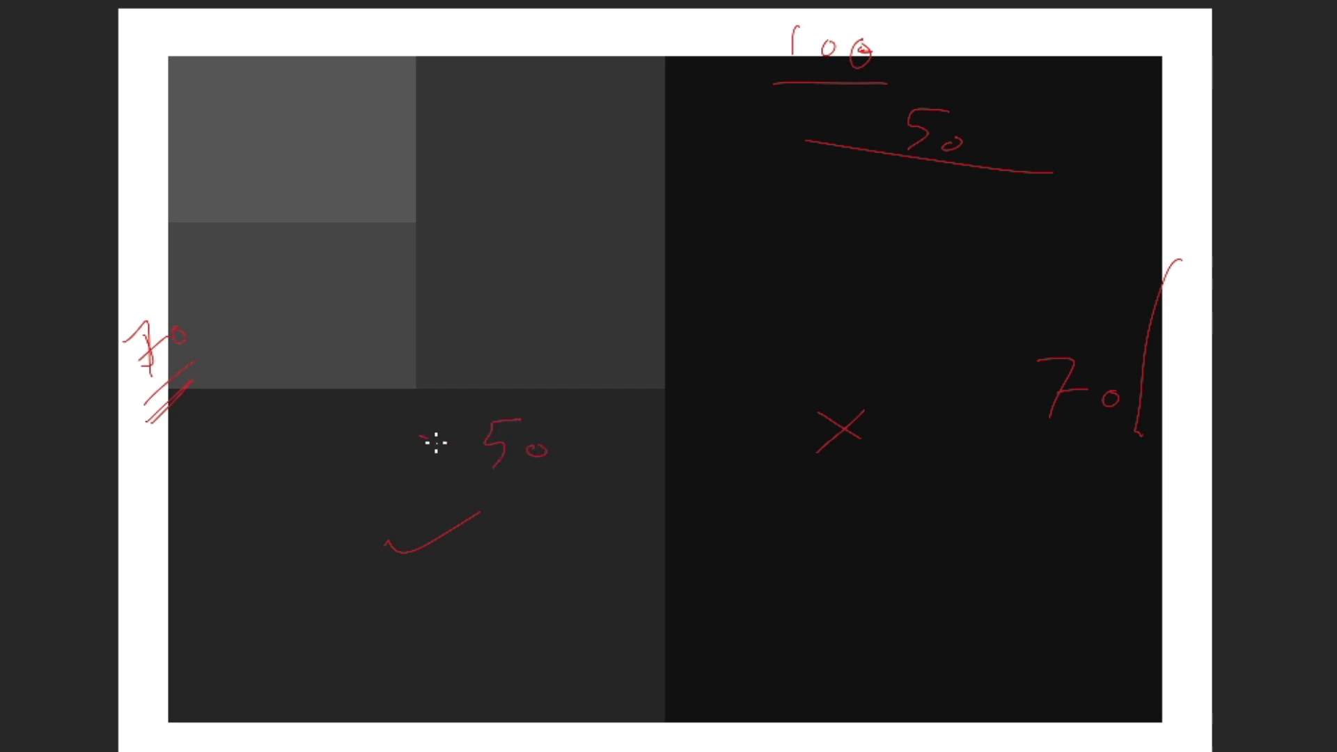
Step: Handwrite '35 x 50' in the bottom block and underline it
left_click_drag(387, 439, 391, 459)
left_click_drag(333, 431, 325, 472)
left_click_drag(520, 491, 386, 482)
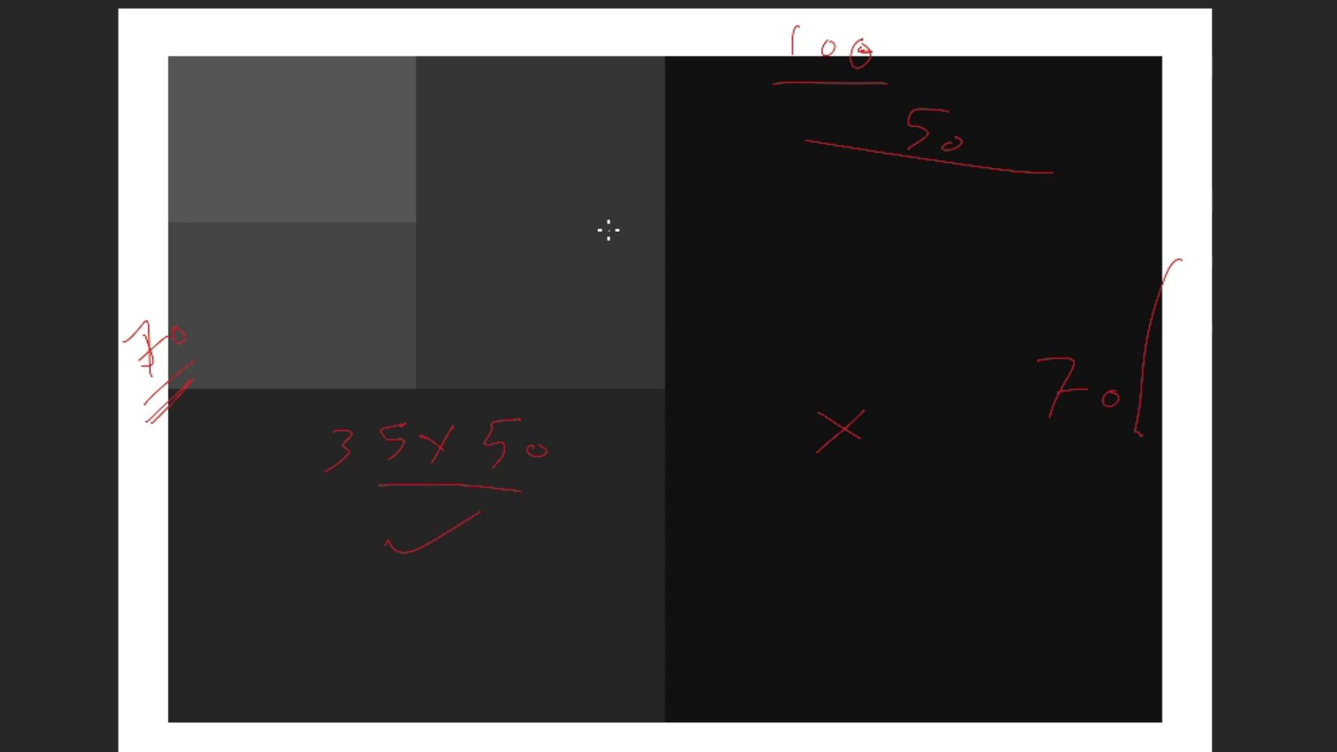
Step: Handwrite and underline '25 X 35' in the upper-middle block, then scribble a line below the 50 note
left_click_drag(461, 224, 482, 249)
left_click_drag(499, 217, 496, 251)
left_click_drag(537, 209, 563, 240)
left_click_drag(585, 216, 588, 241)
left_click_drag(631, 213, 616, 240)
left_click_drag(502, 273, 639, 262)
mouse_move(1074, 241)
left_mouse_down()
mouse_move(845, 218)
mouse_move(926, 231)
left_mouse_up()
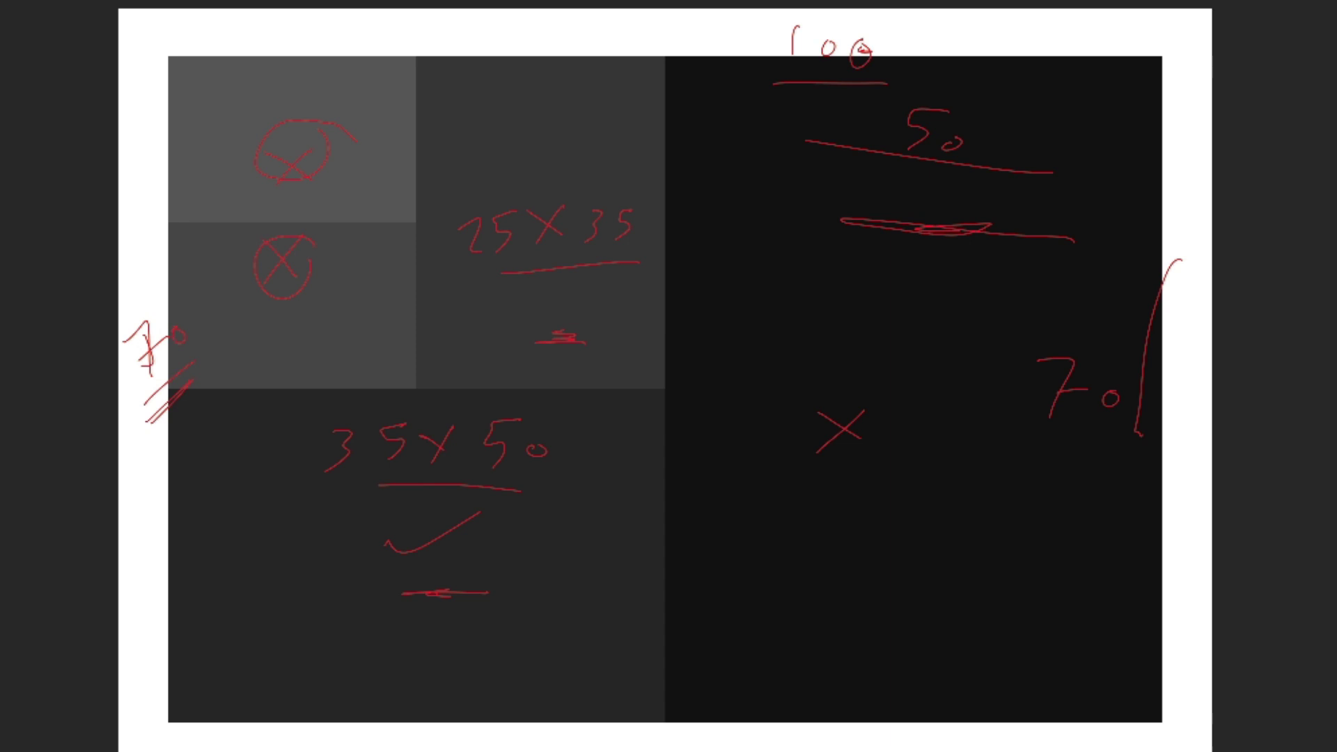
Step: Create a 9 cm × 5 cm red rectangle
left_click(711, 418)
type("9 ")
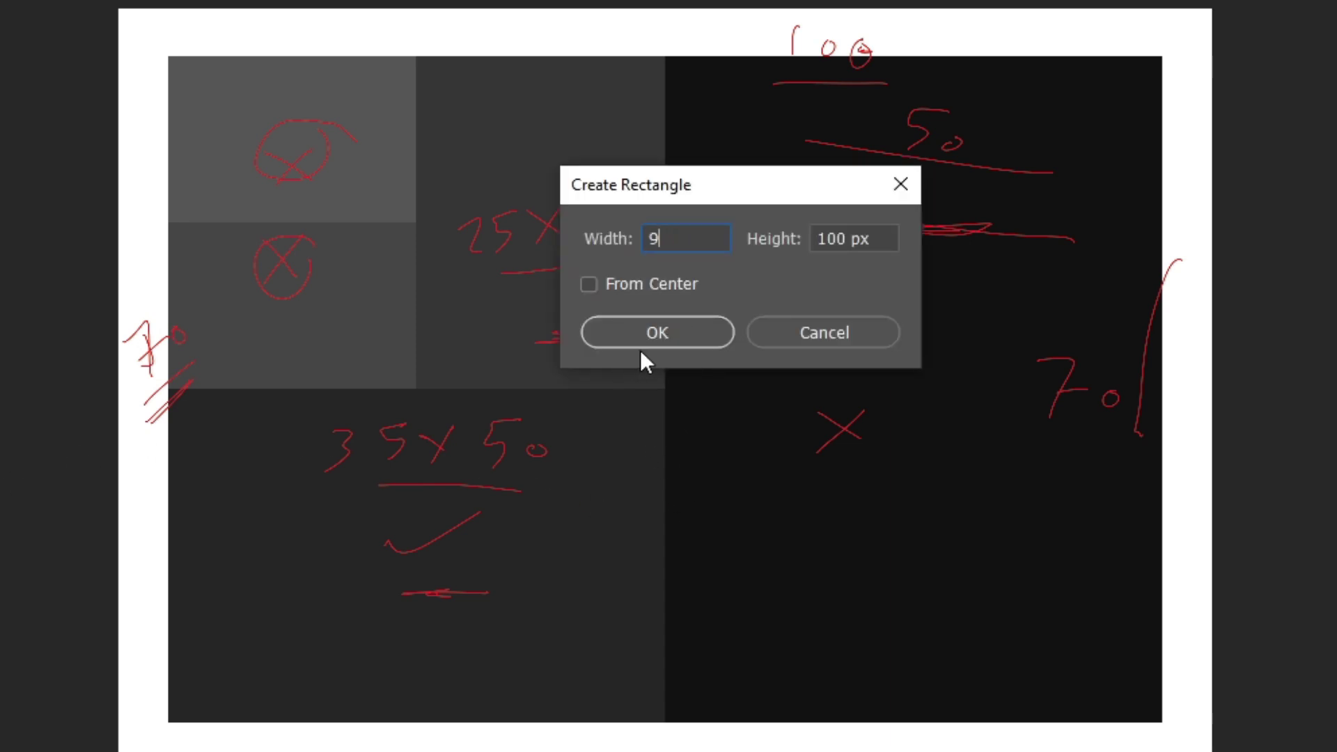
type("cm")
key("Tab")
type("5cm")
left_click(666, 336)
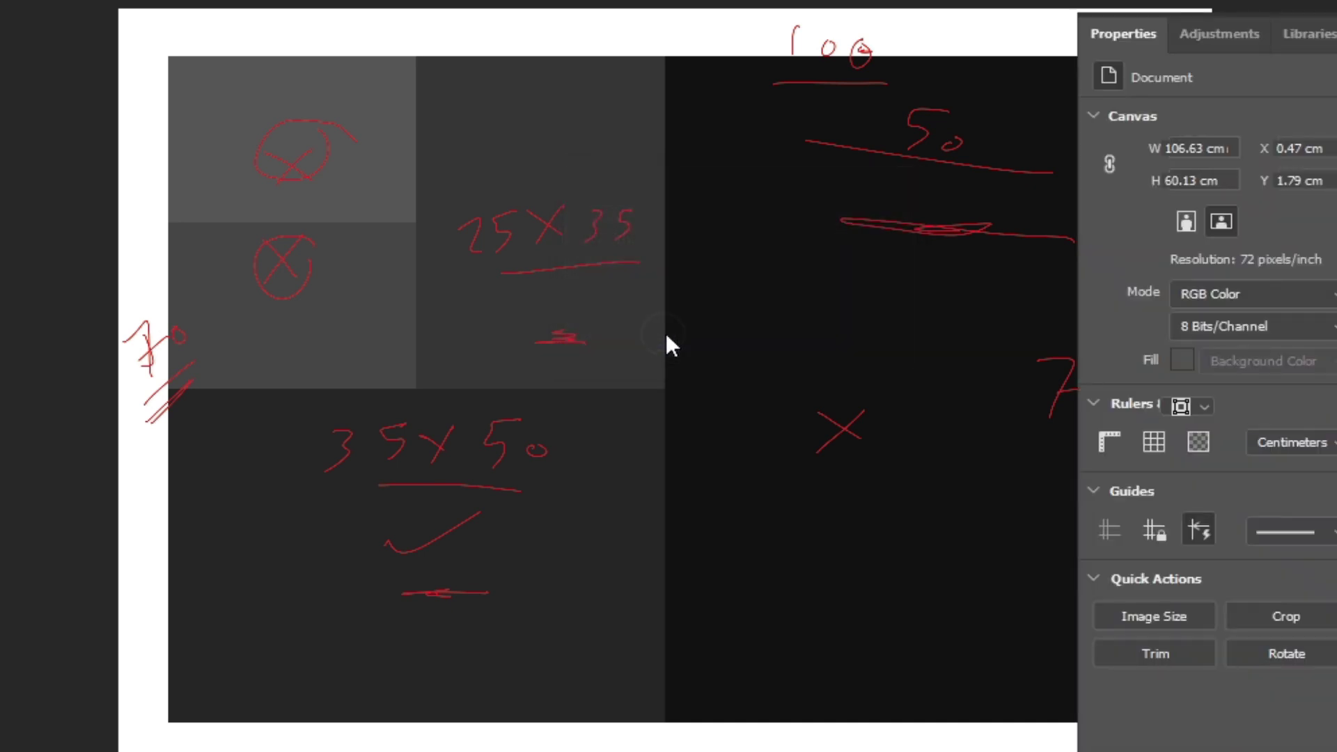
Step: Move the rectangle to the dark panel's top and stack evenly spaced copies below it
left_click_drag(775, 442, 742, 100)
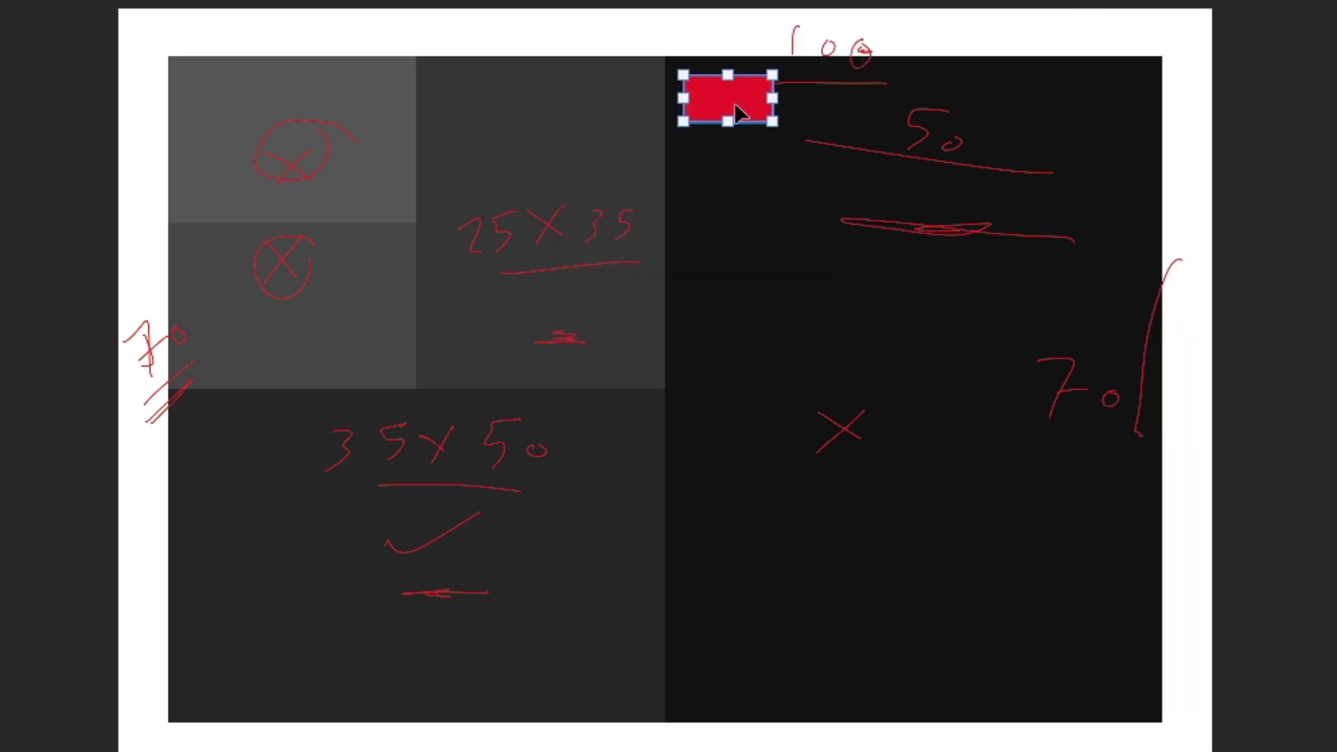
key("alt")
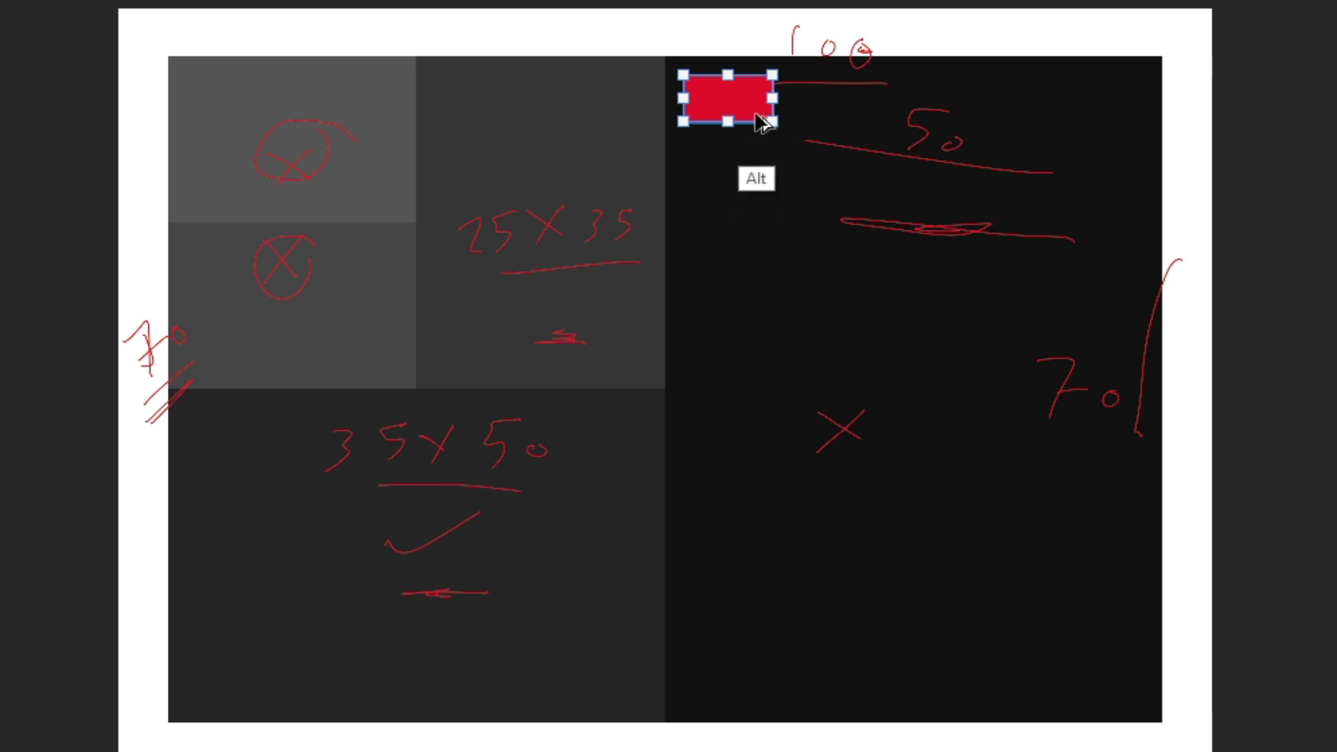
left_click_drag(746, 91, 750, 184)
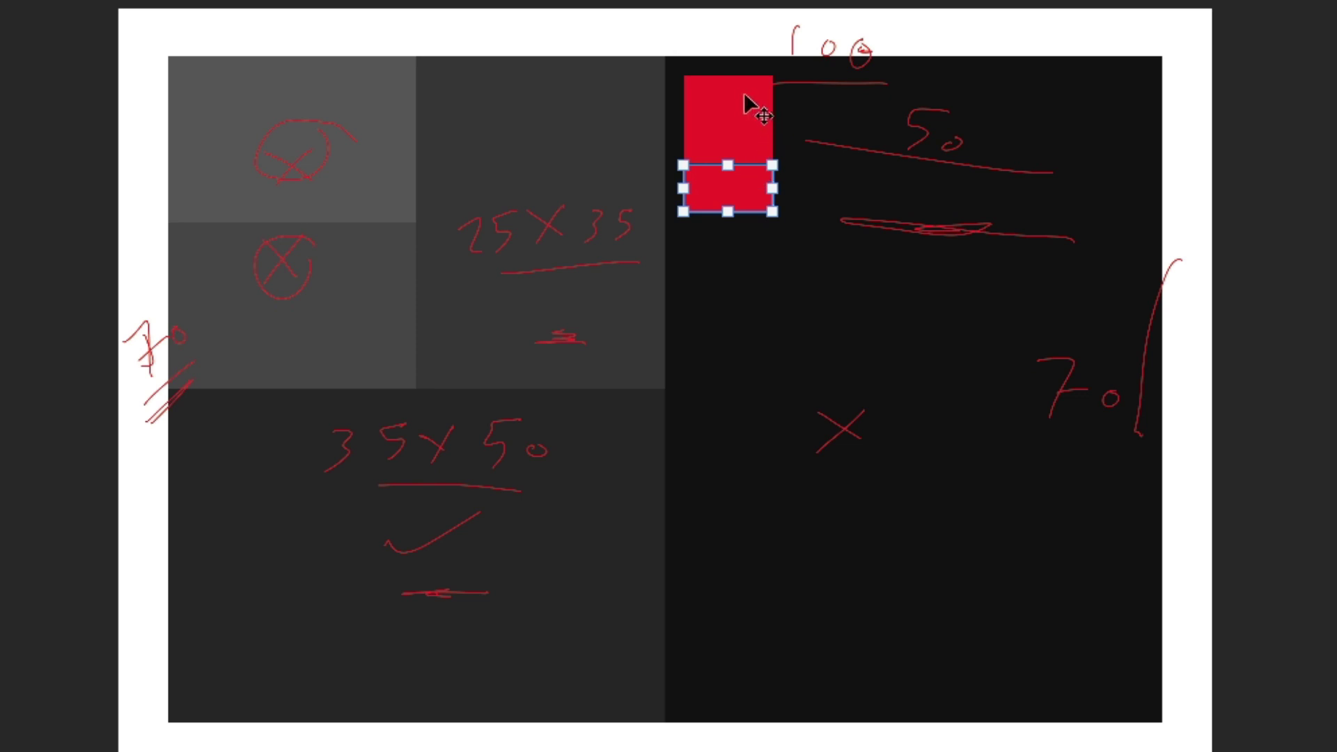
mouse_move(751, 105)
left_mouse_down()
mouse_move(744, 91)
mouse_move(737, 106)
mouse_move(745, 95)
left_mouse_up()
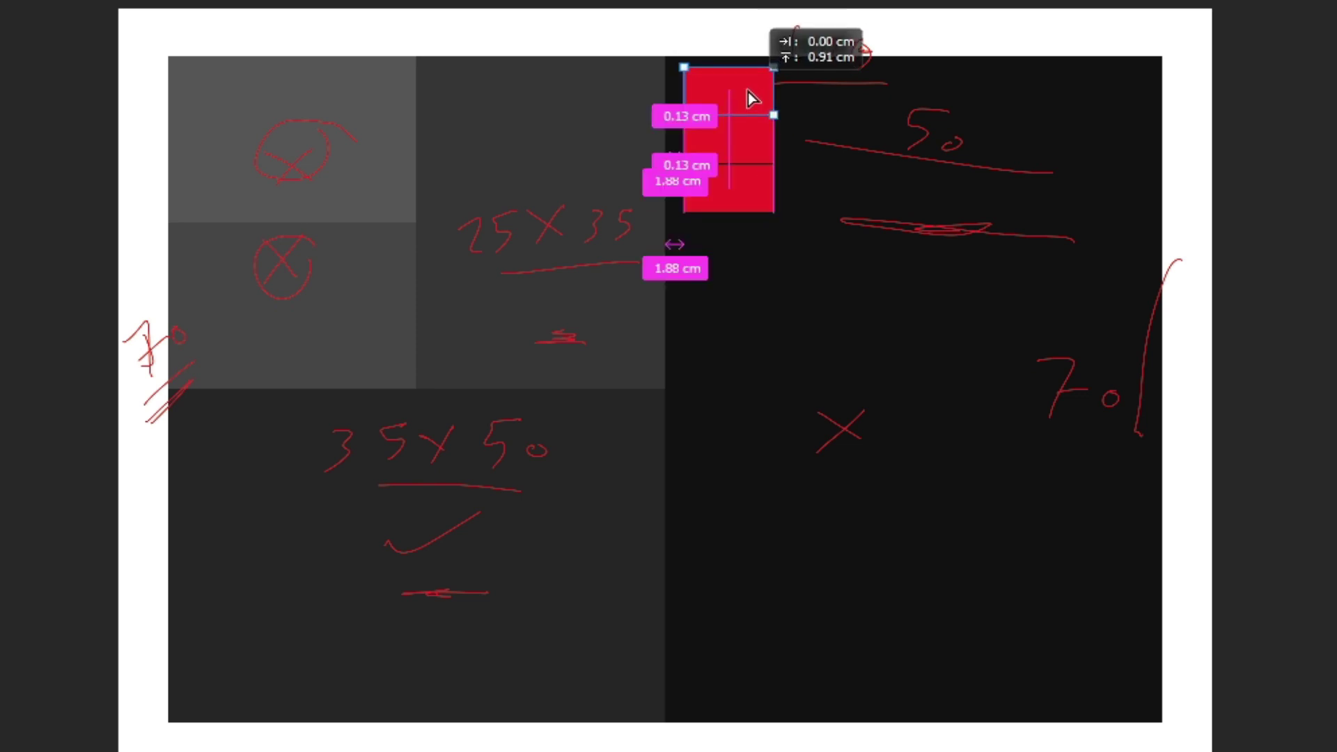
left_click_drag(741, 156, 746, 265)
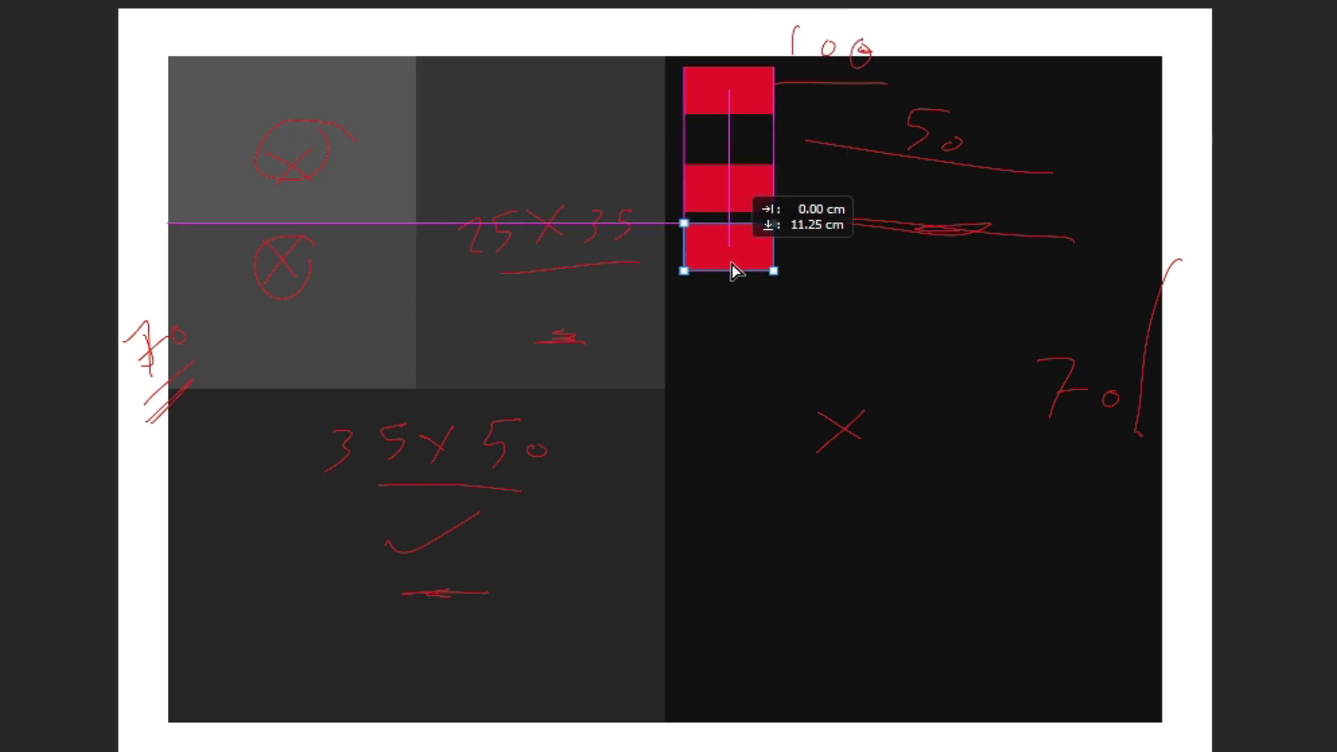
left_click_drag(745, 169, 745, 144)
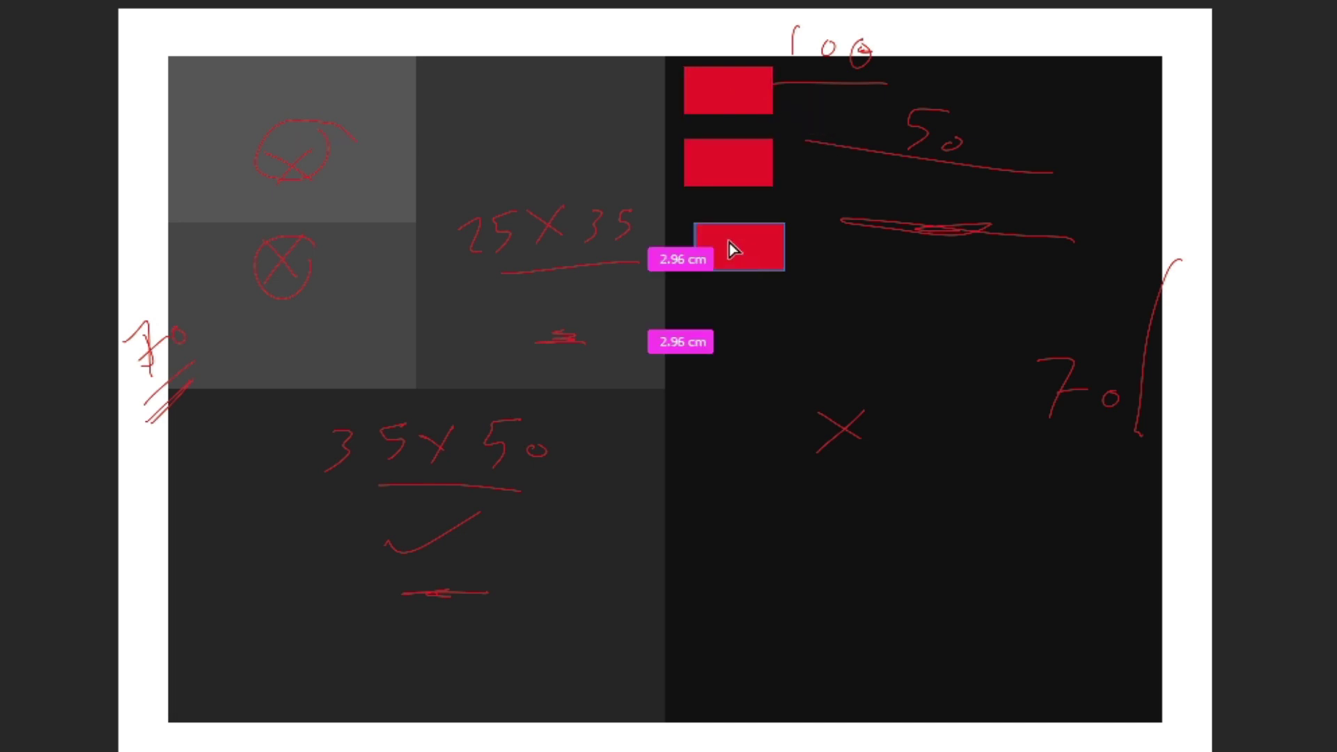
left_click_drag(729, 242, 728, 221)
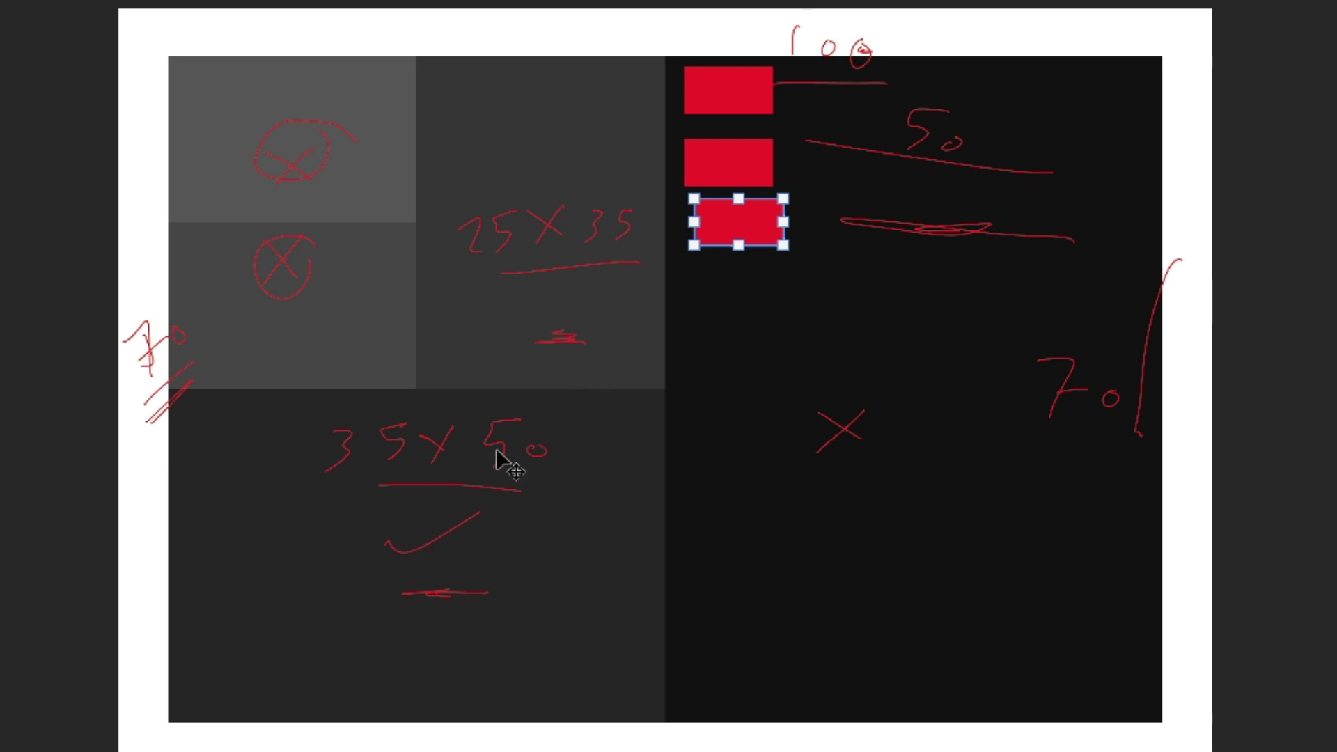
Step: Position one red rectangle in the bottom-left block, just under the 35x50 note
left_click_drag(738, 233, 559, 444)
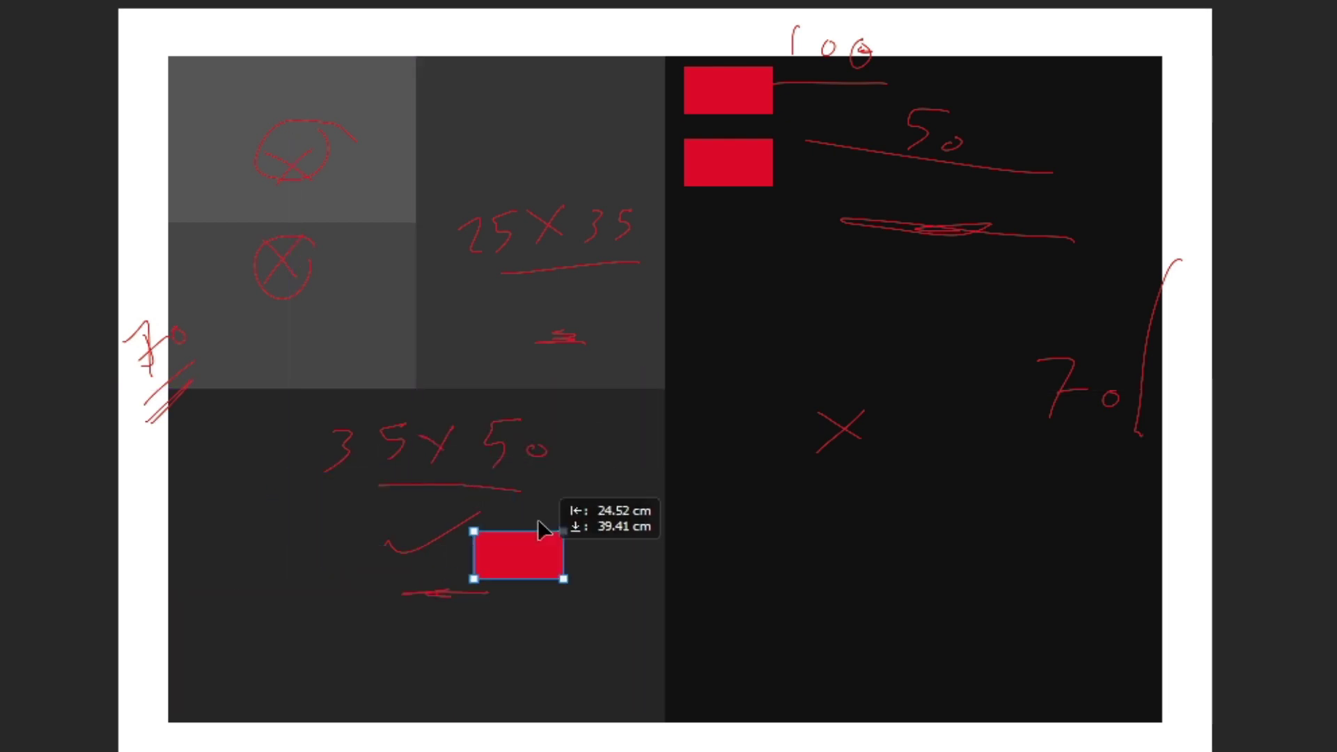
mouse_move(560, 445)
left_mouse_down()
mouse_move(507, 565)
mouse_move(493, 543)
mouse_move(501, 487)
left_mouse_up()
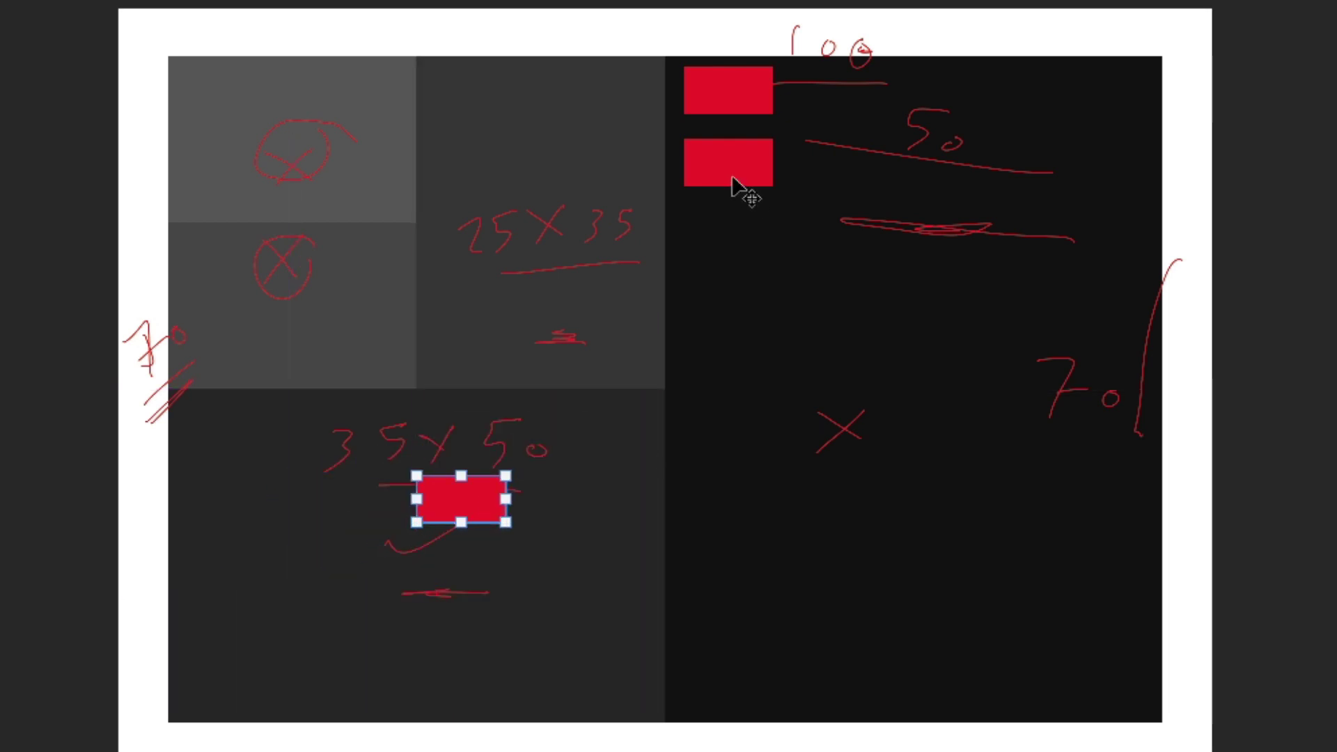
mouse_move(740, 181)
left_mouse_down()
mouse_move(808, 331)
mouse_move(857, 265)
mouse_move(931, 337)
mouse_move(846, 298)
mouse_move(862, 306)
mouse_move(749, 140)
mouse_move(749, 163)
left_mouse_up()
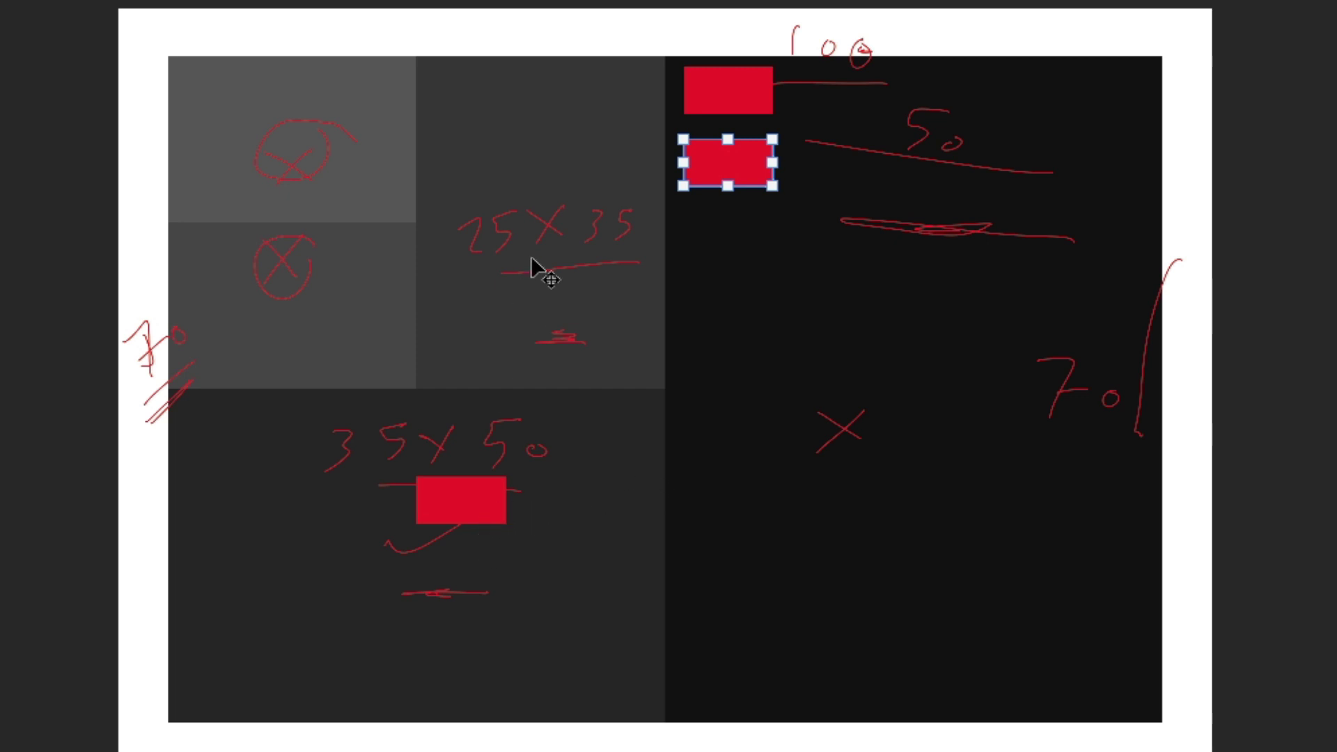
Step: Undo an accidental block move, then copy the light-grey top-left block onto the dark panel's top
left_click_drag(524, 164, 457, 254)
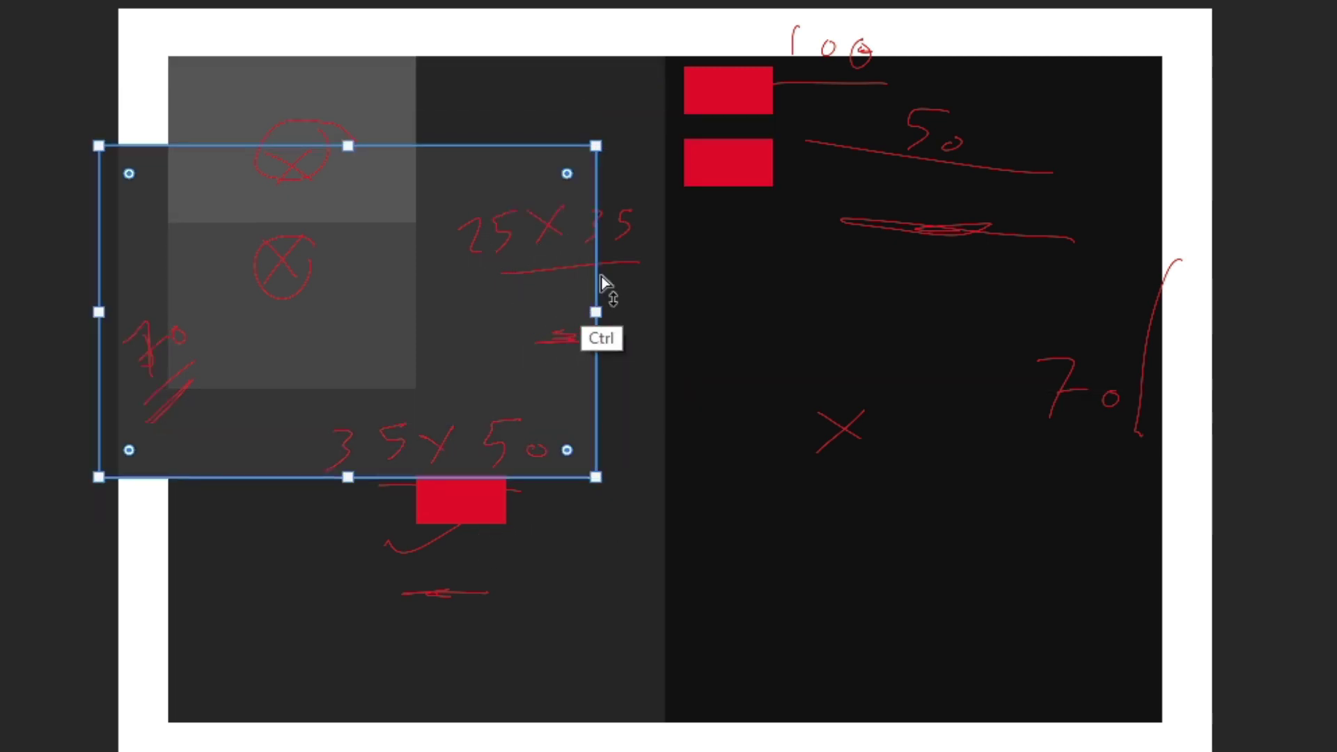
key("ctrl+z")
left_click(383, 126)
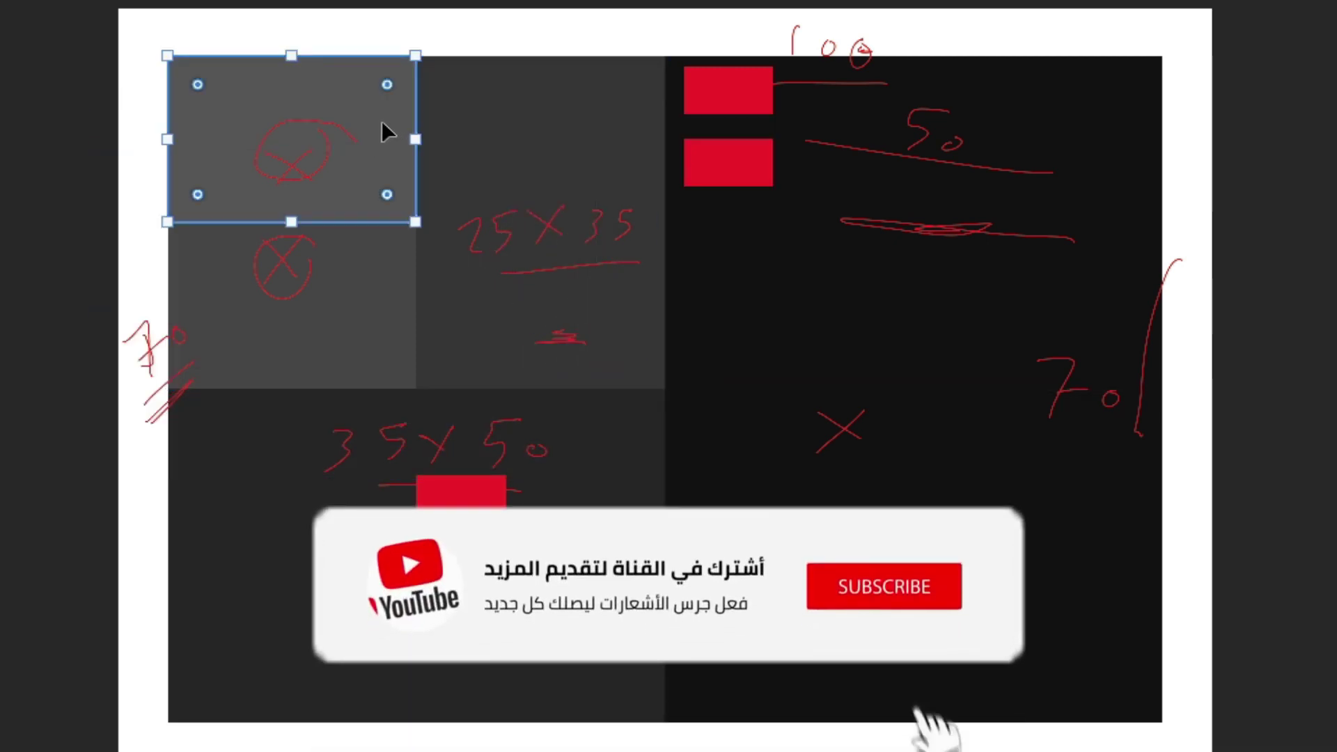
mouse_move(383, 120)
left_mouse_down()
mouse_move(575, 143)
mouse_move(611, 119)
mouse_move(809, 103)
left_mouse_up()
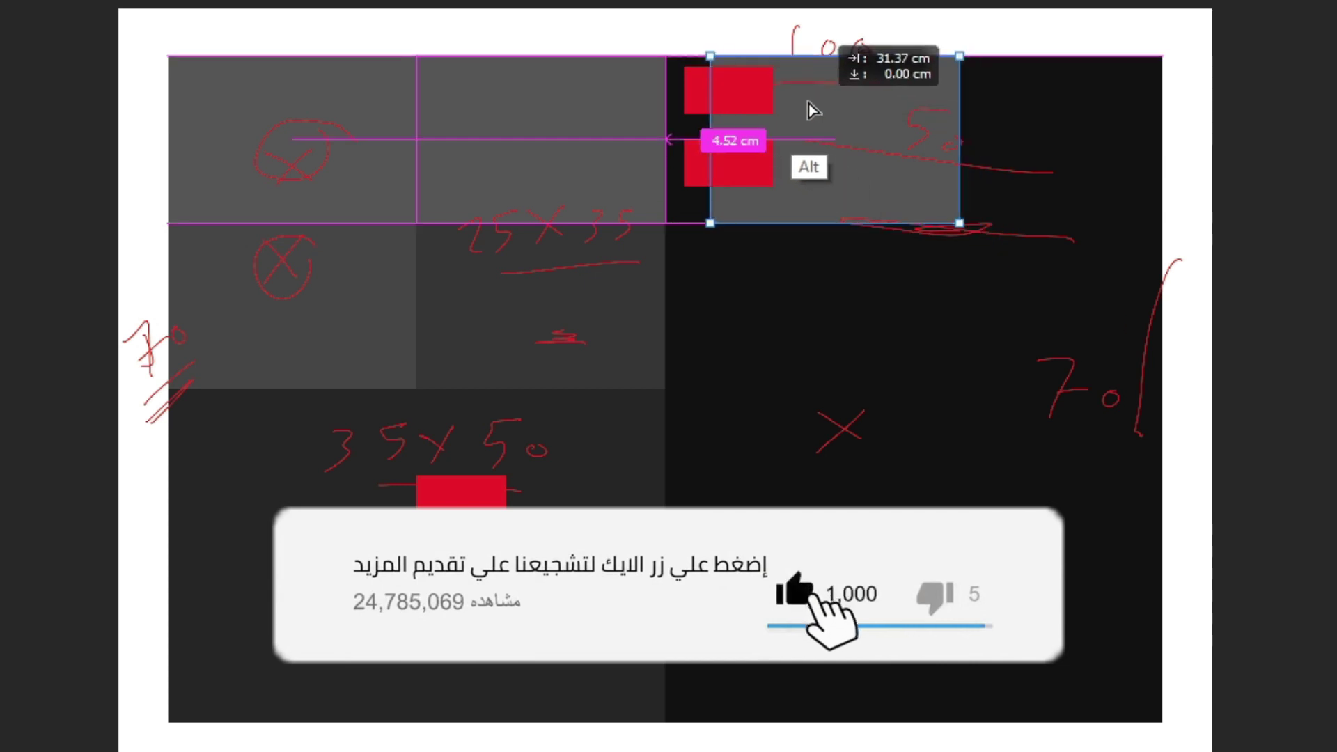
left_click_drag(809, 103, 779, 105)
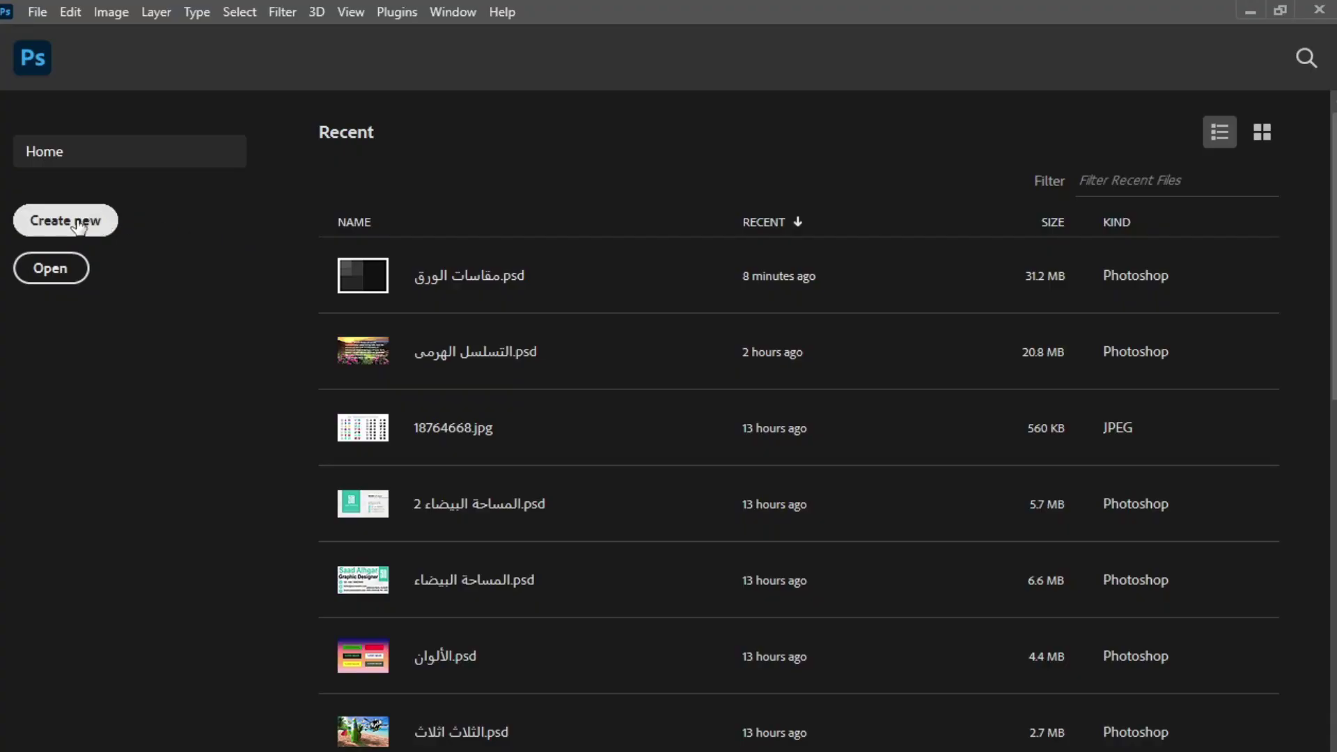
Step: Start a new document from the Print presets at A4, with units set to centimetres
left_click(78, 221)
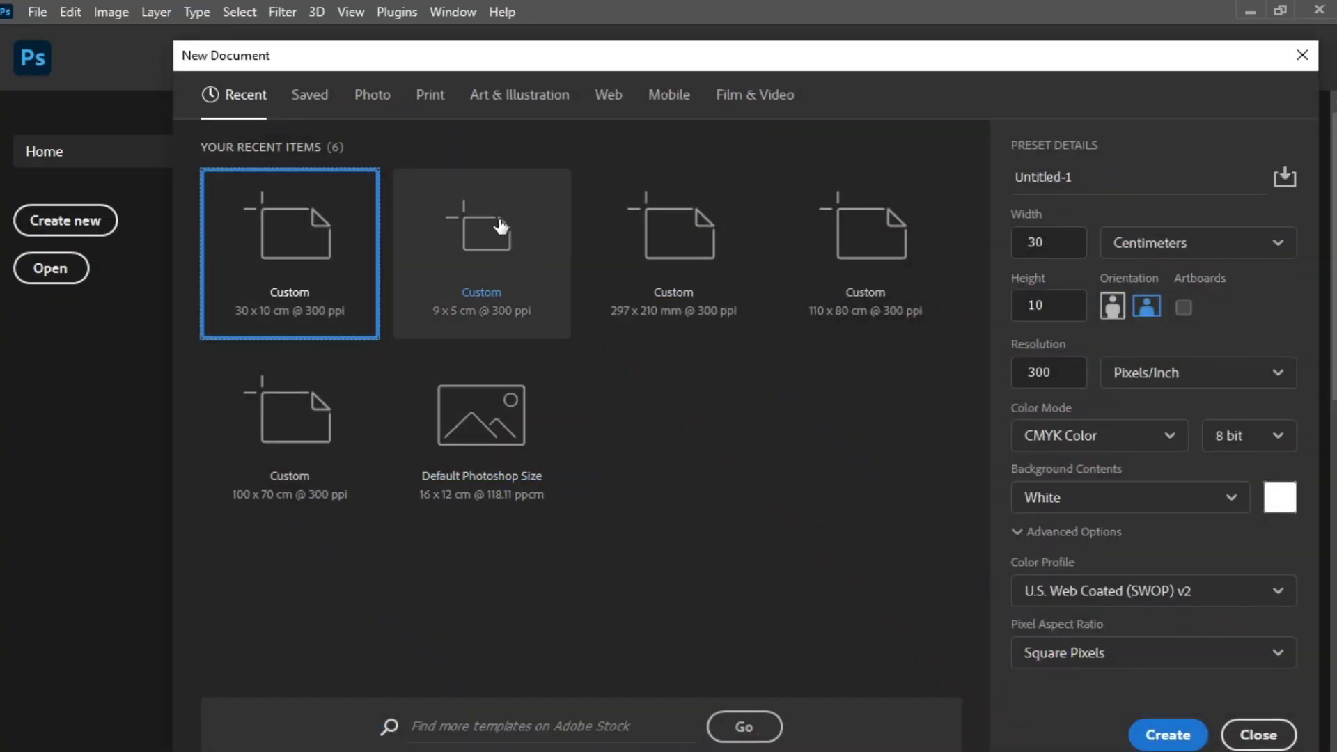
left_click(431, 98)
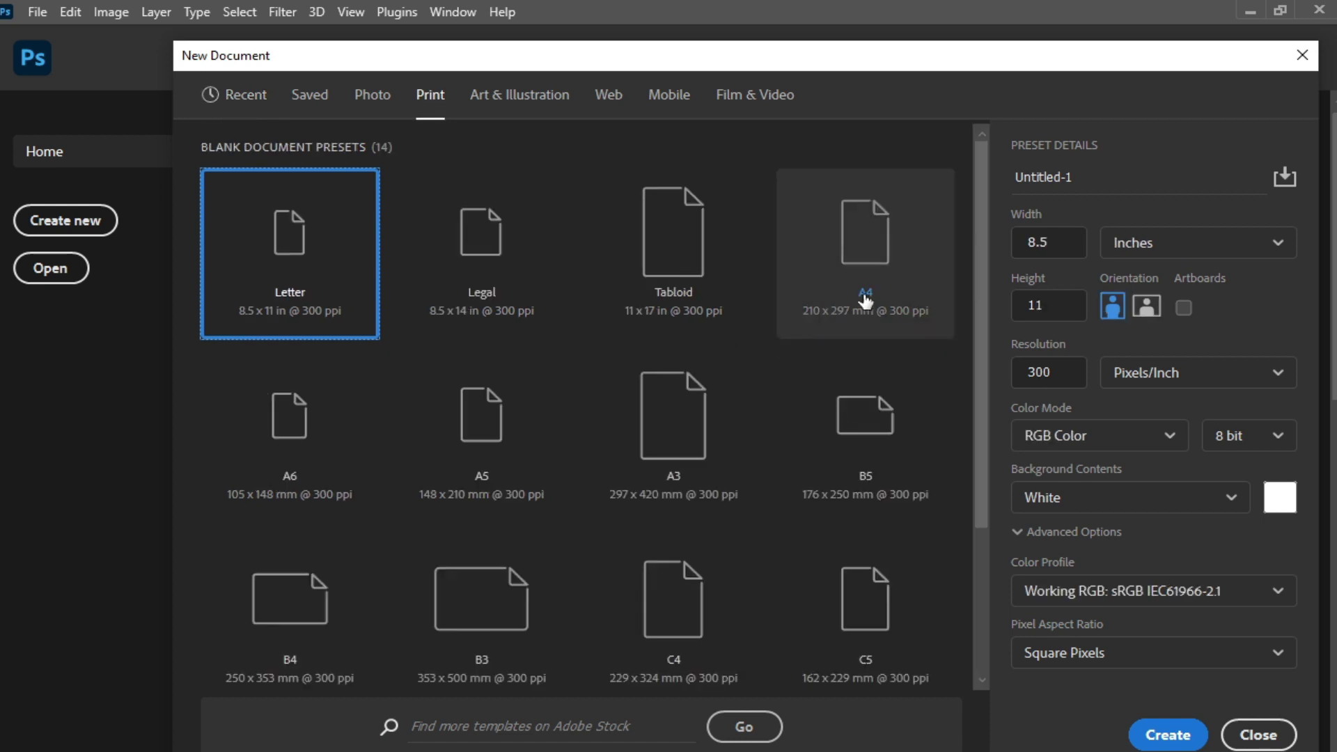
left_click(851, 269)
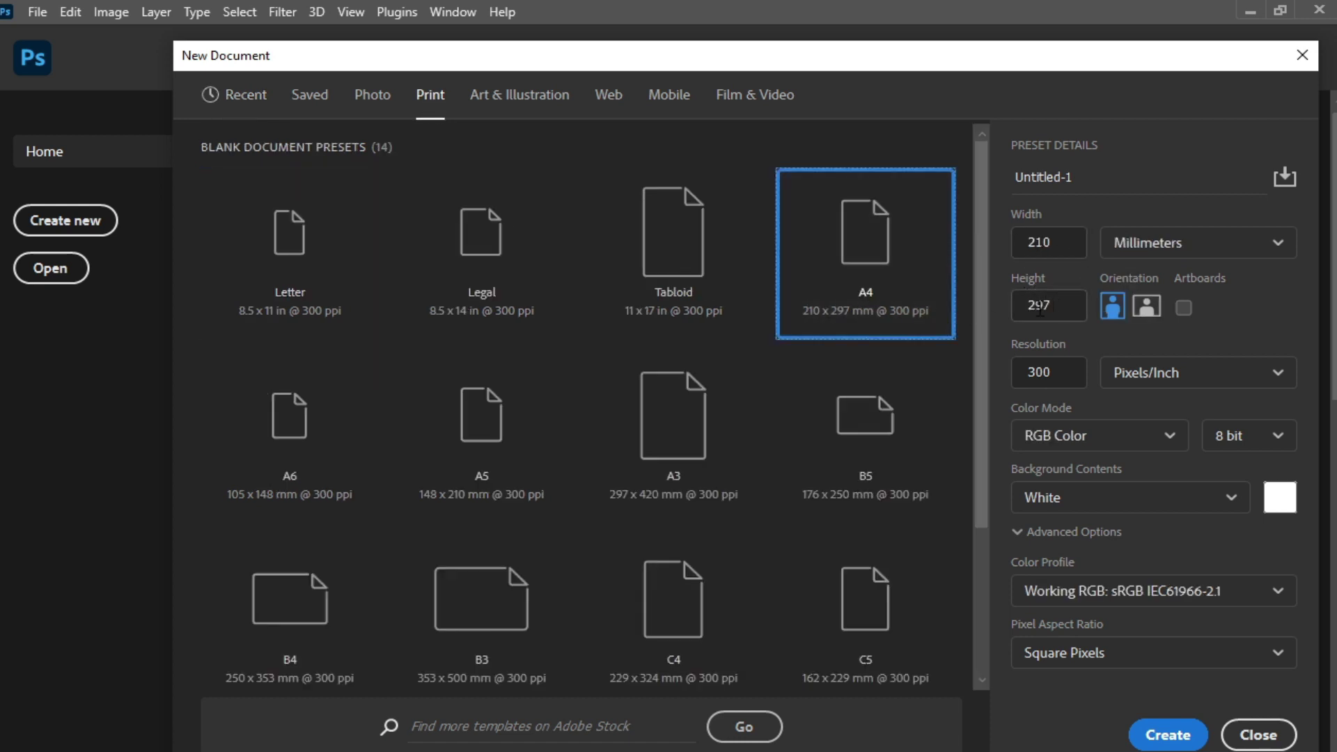
left_click(1146, 245)
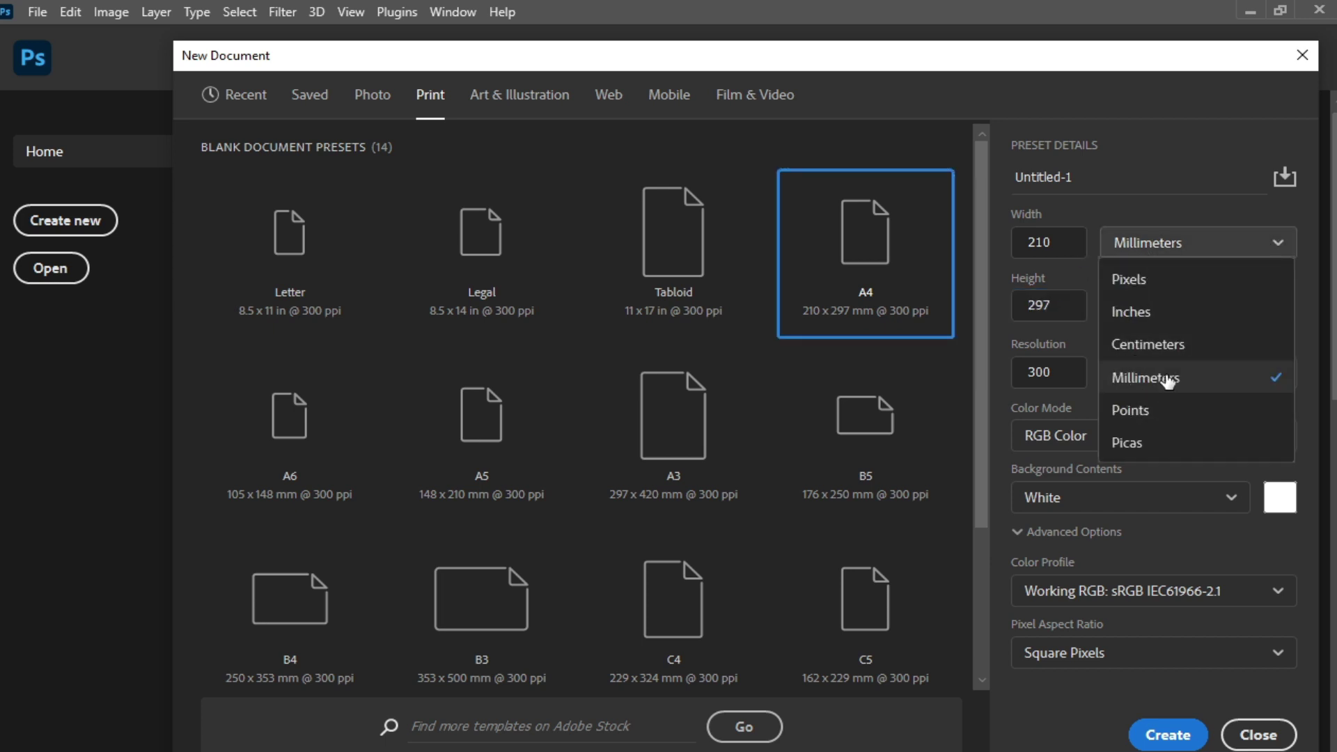
left_click(1147, 344)
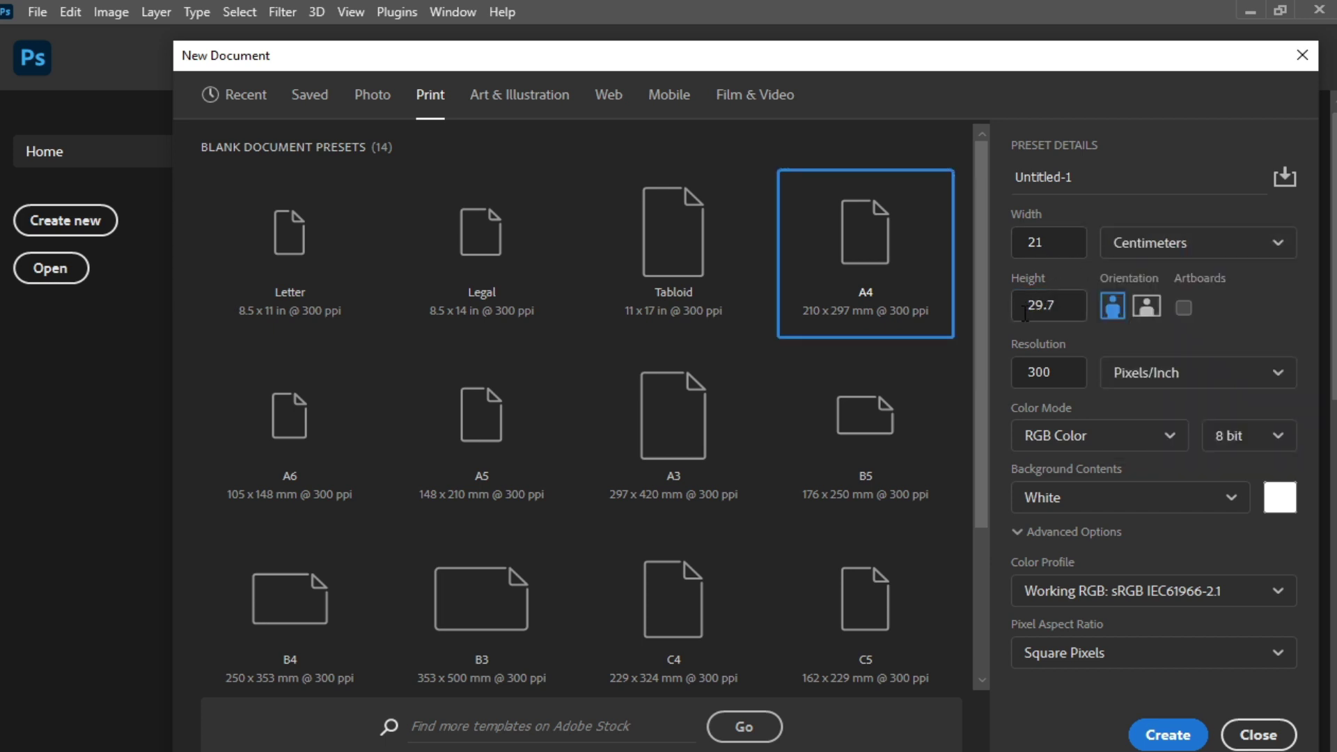
Step: Compare the width and height of the A3, A5 and C4 print presets
left_click(660, 436)
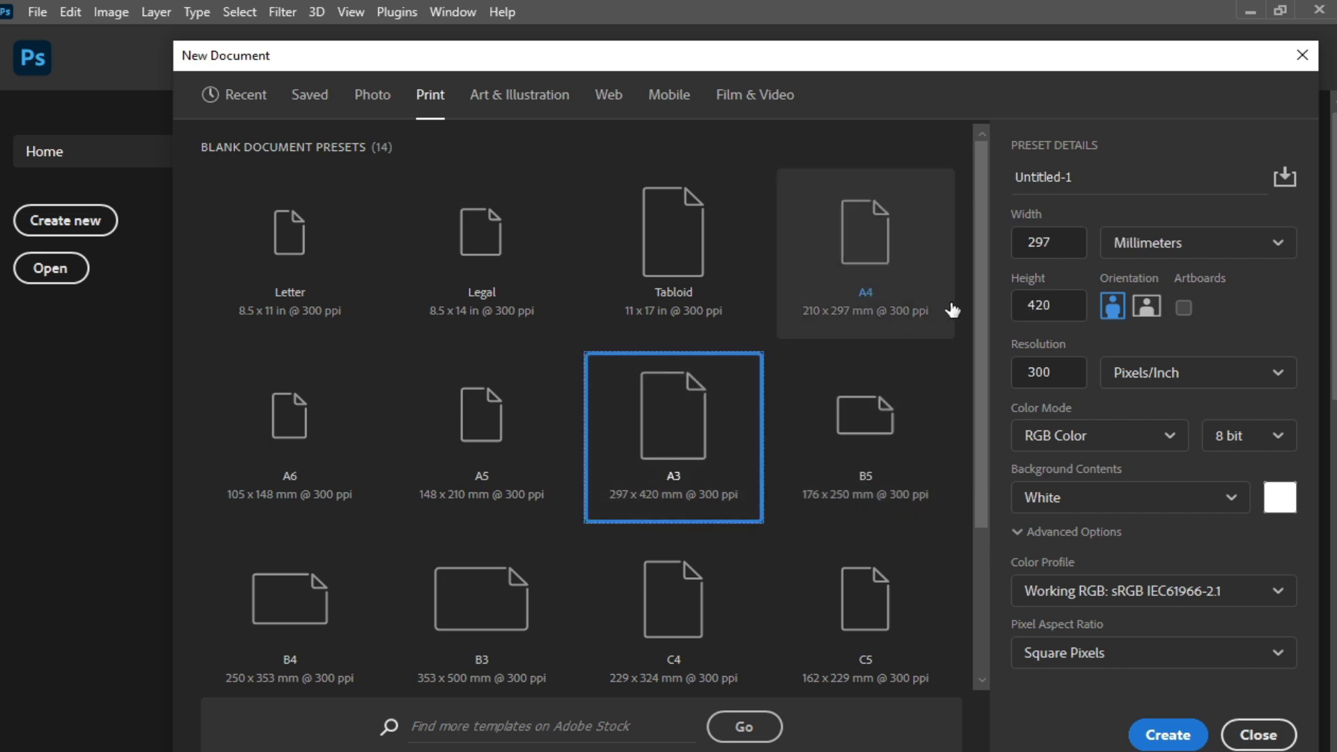
left_click(1044, 249)
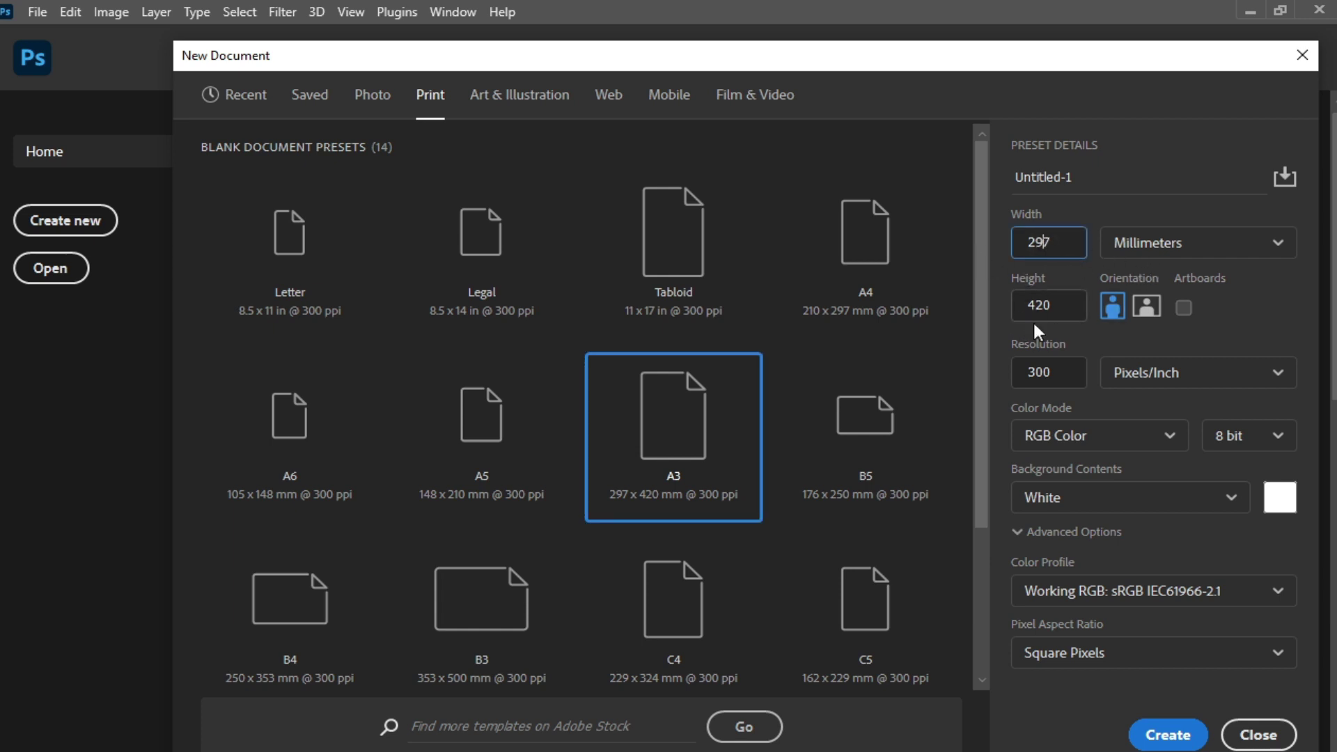
left_click(1051, 308)
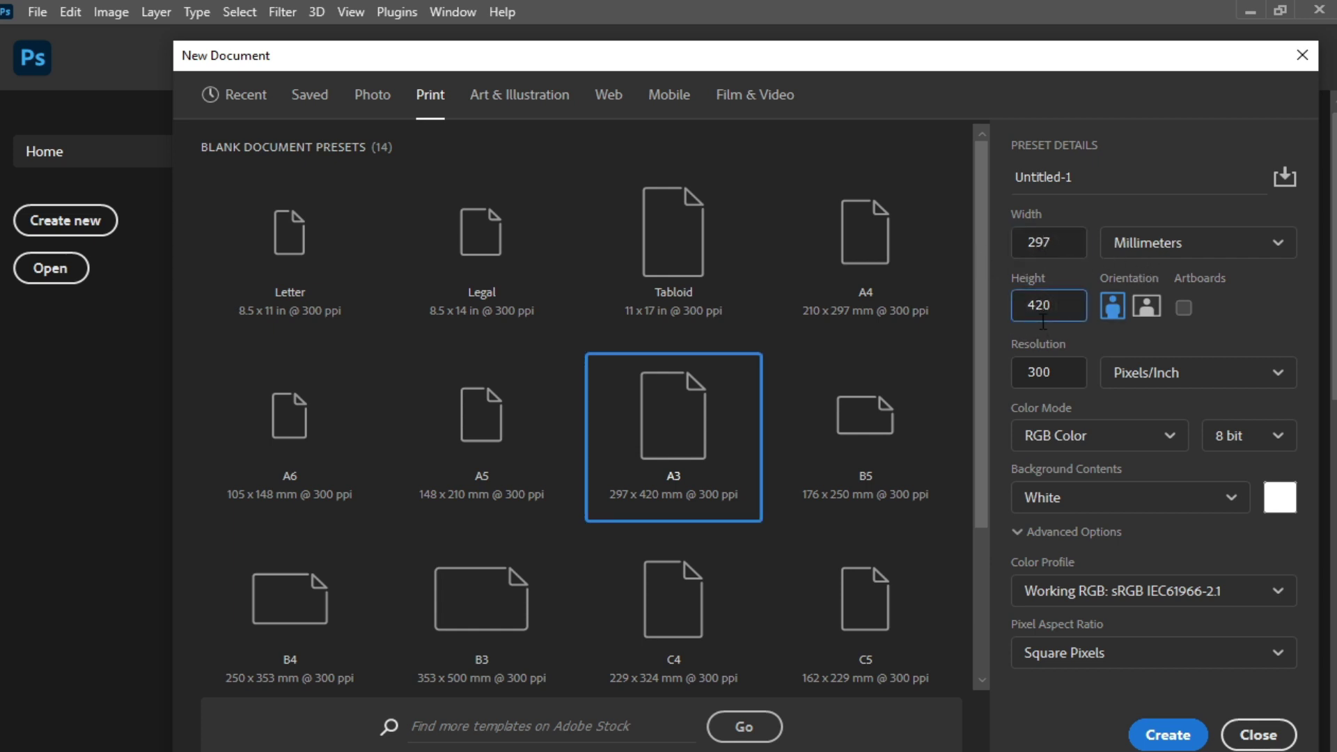
double_click(1063, 307)
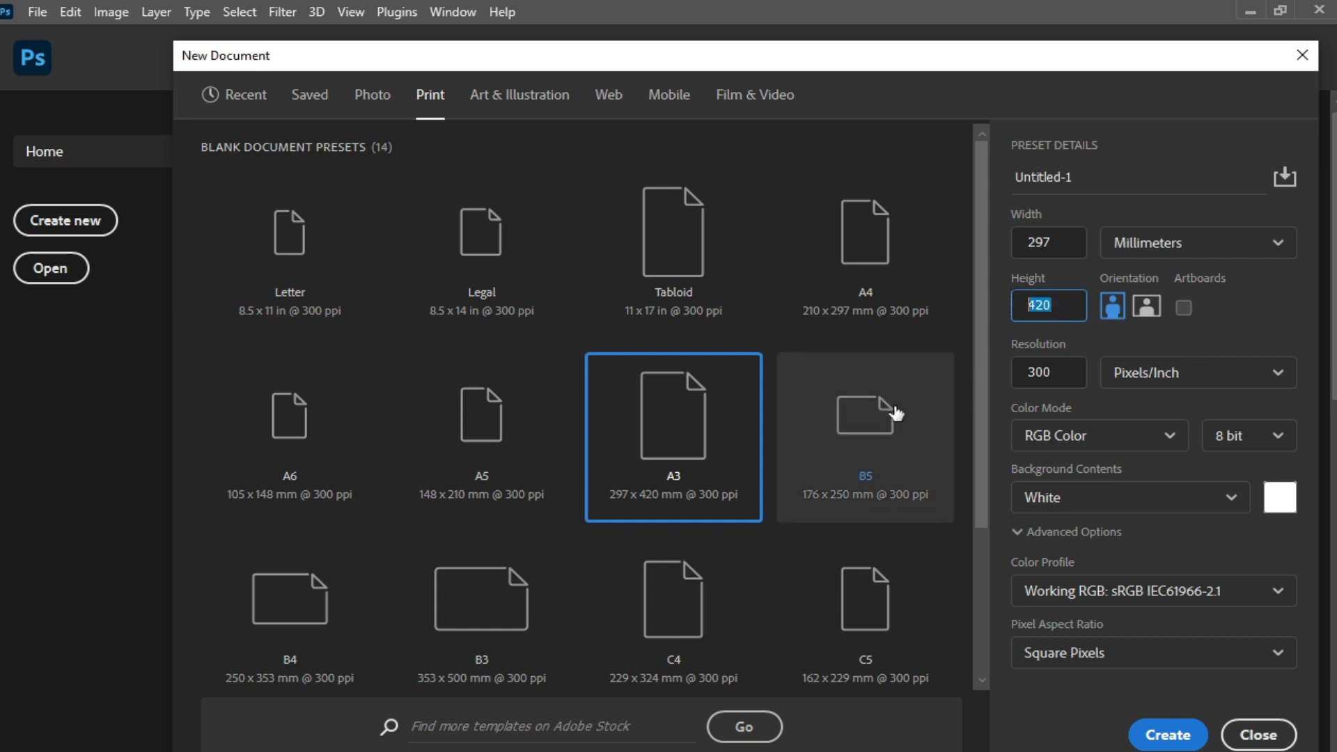
left_click(491, 431)
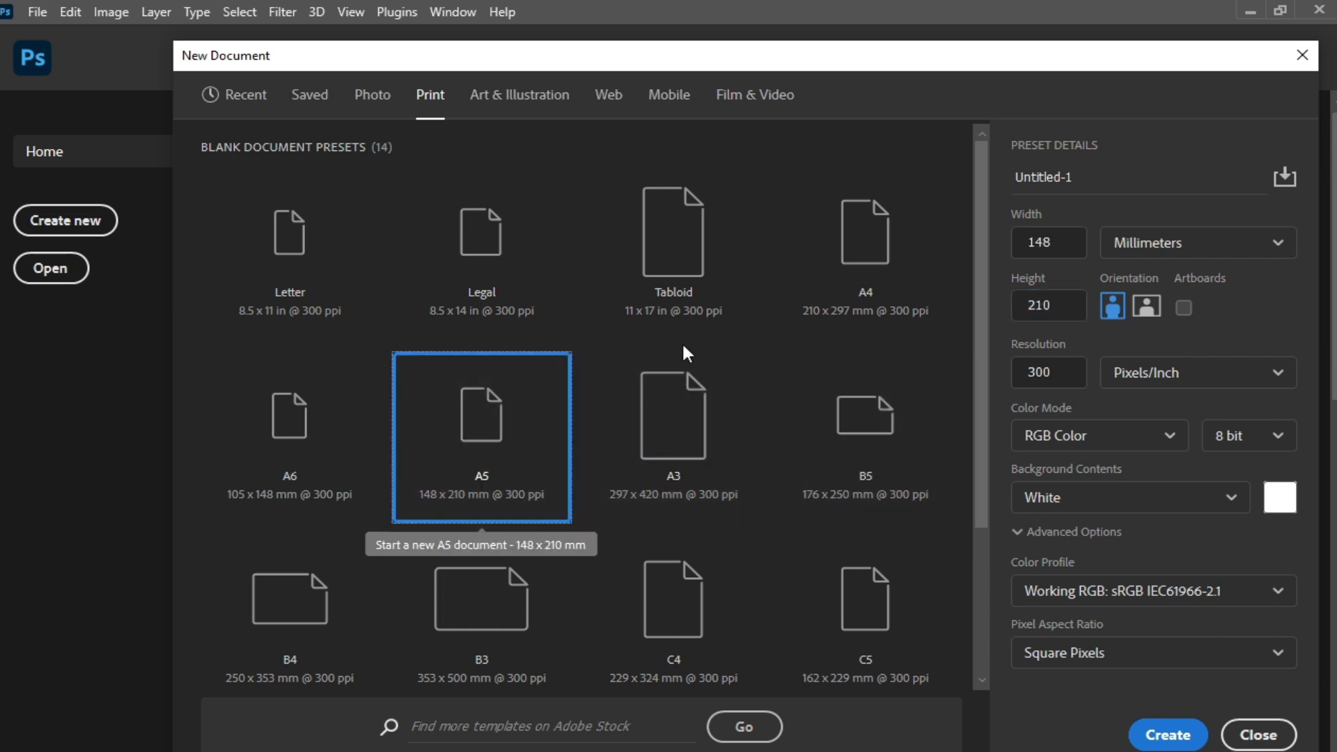
left_click_drag(980, 293, 962, 427)
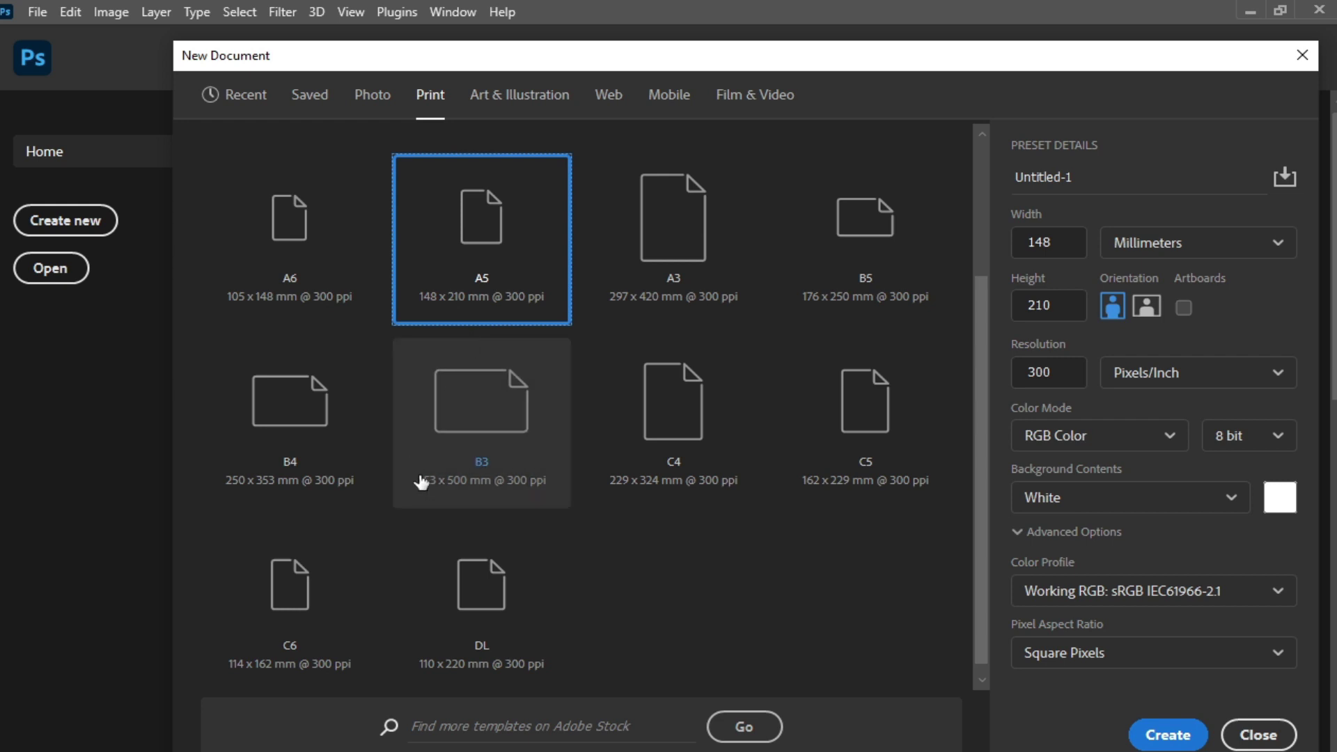
left_click(684, 439)
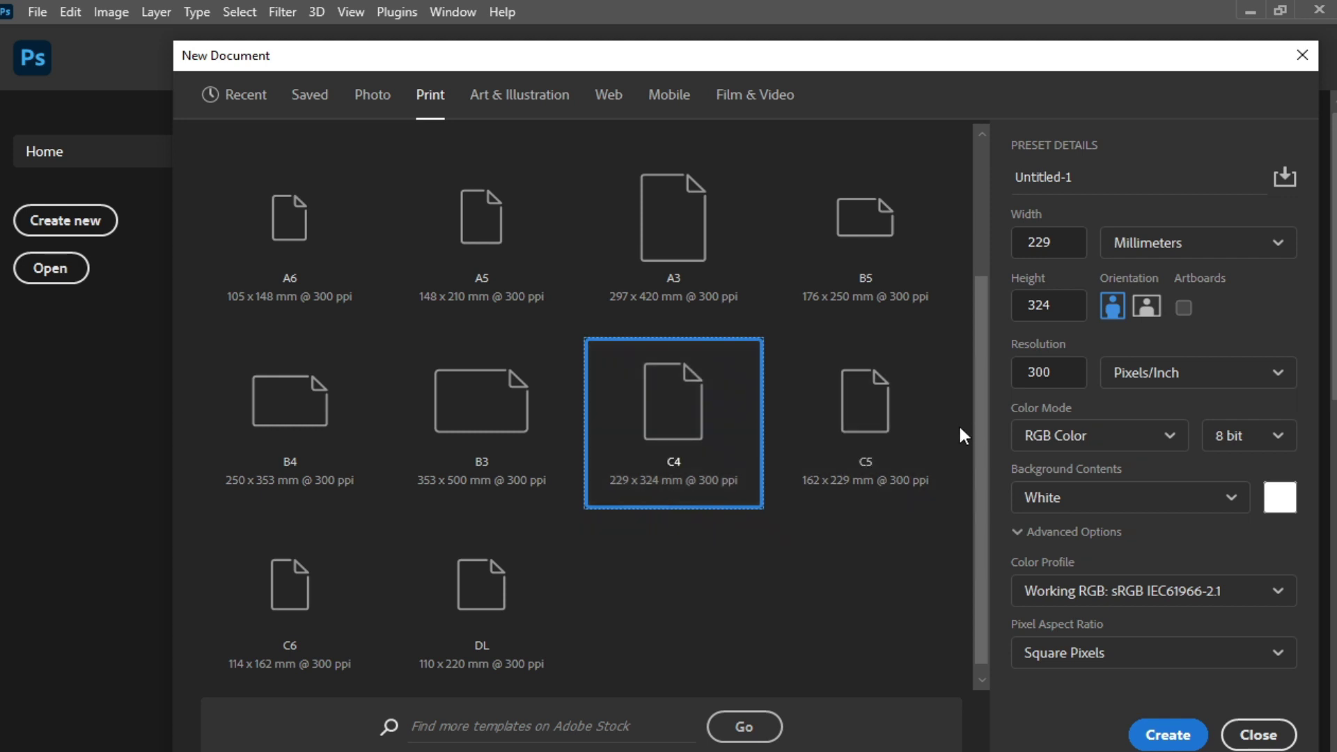
scroll(980, 469, "up", 3)
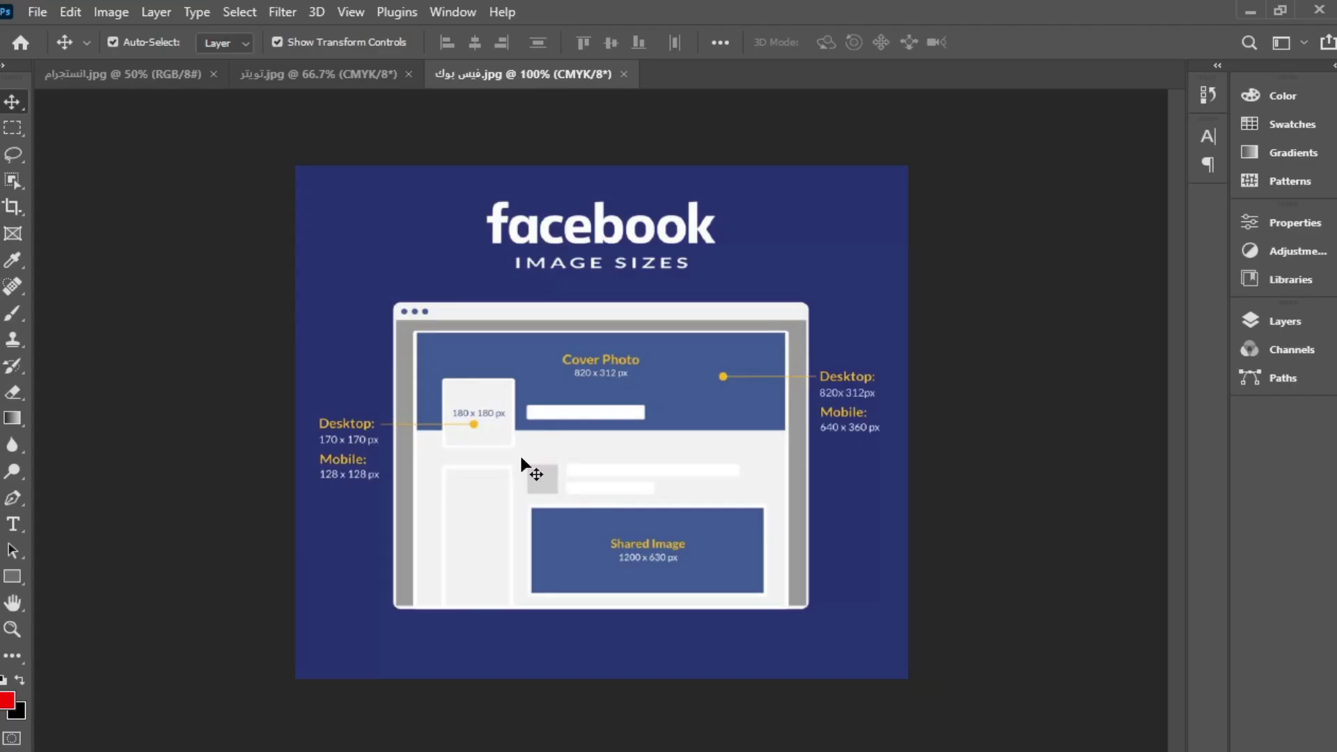
Step: Zoom and pan over the Facebook sizes graphic, fit it on screen, then view the Twitter document
key("ctrl+plus")
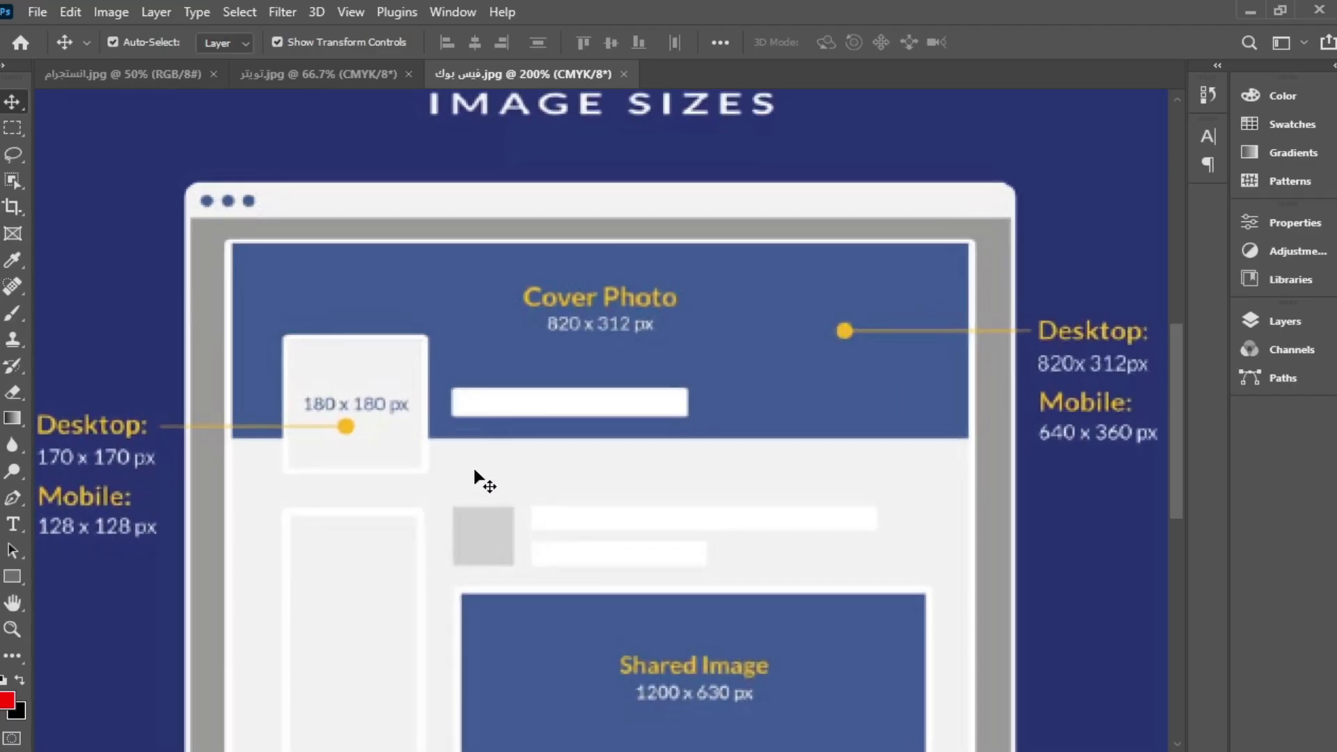
mouse_move(403, 492)
left_mouse_down()
mouse_move(483, 295)
mouse_move(567, 365)
mouse_move(430, 385)
left_mouse_up()
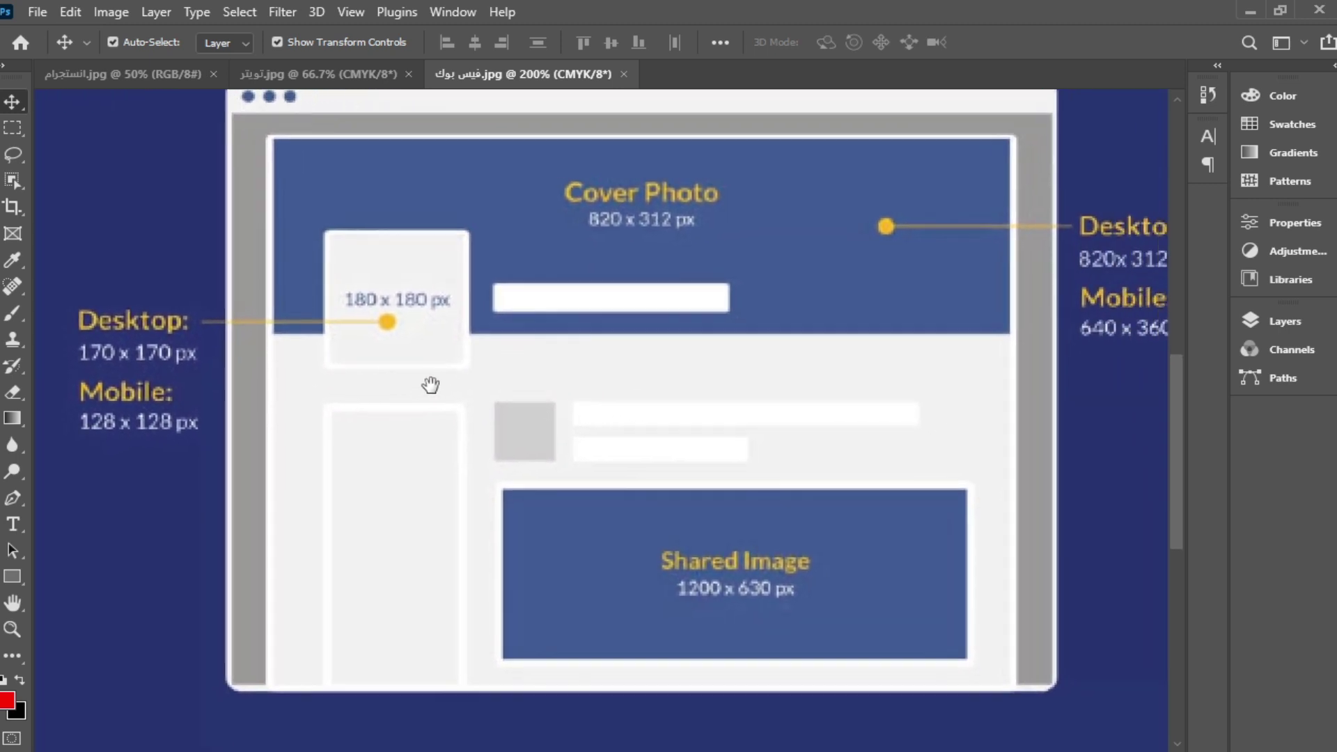
mouse_move(585, 460)
left_mouse_down()
mouse_move(516, 448)
mouse_move(524, 471)
left_mouse_up()
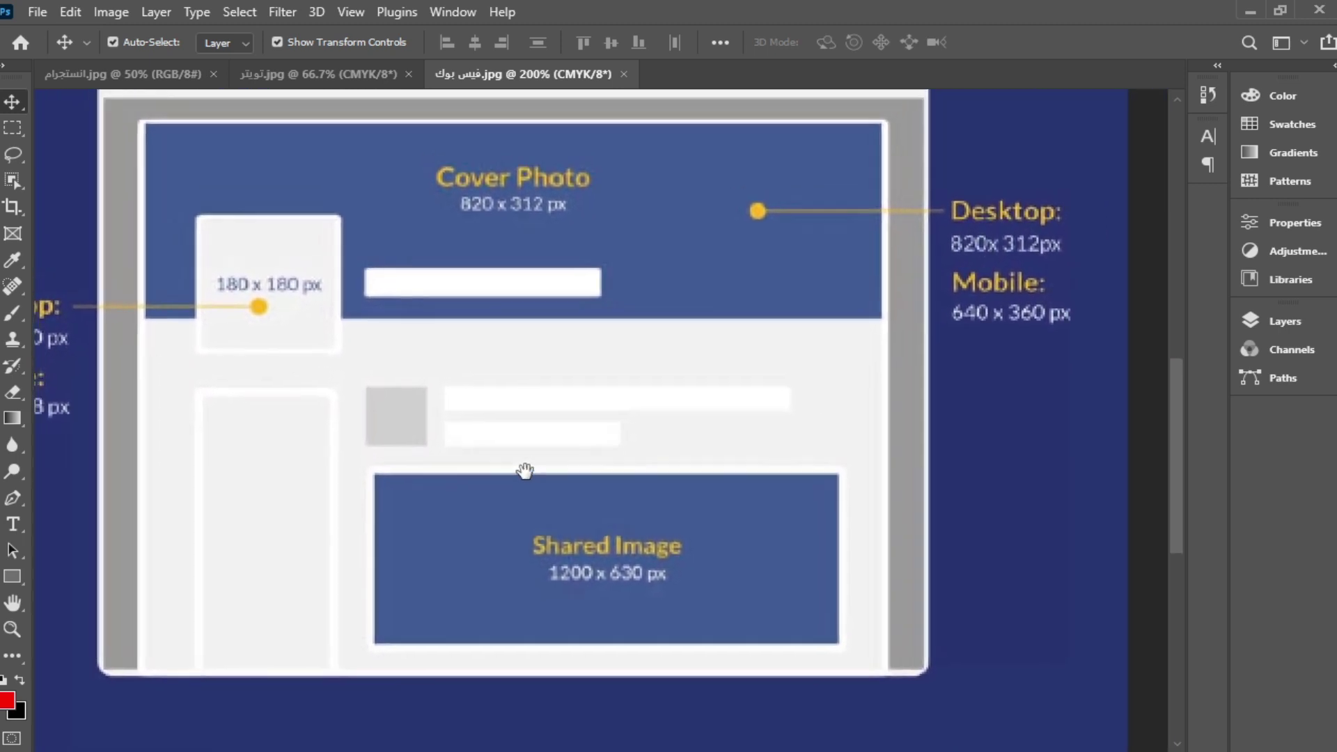
key("ctrl+0")
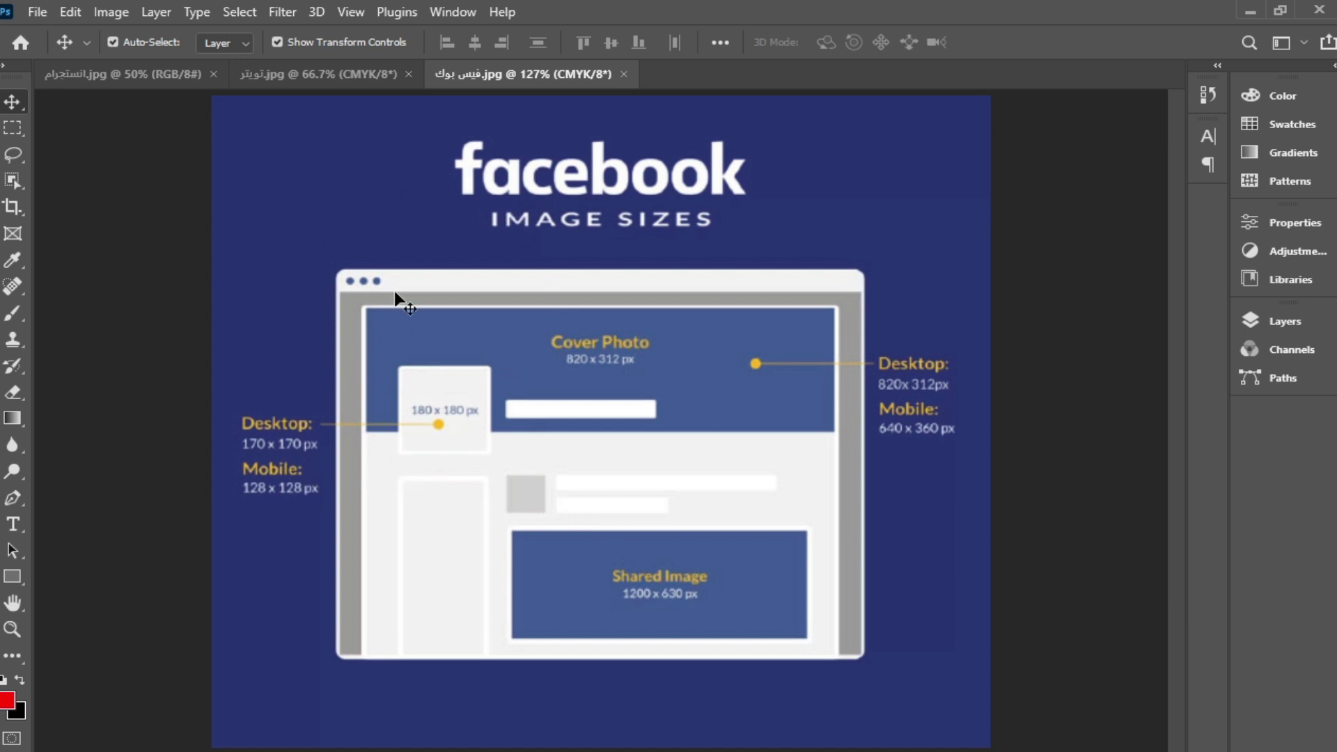
left_click(362, 72)
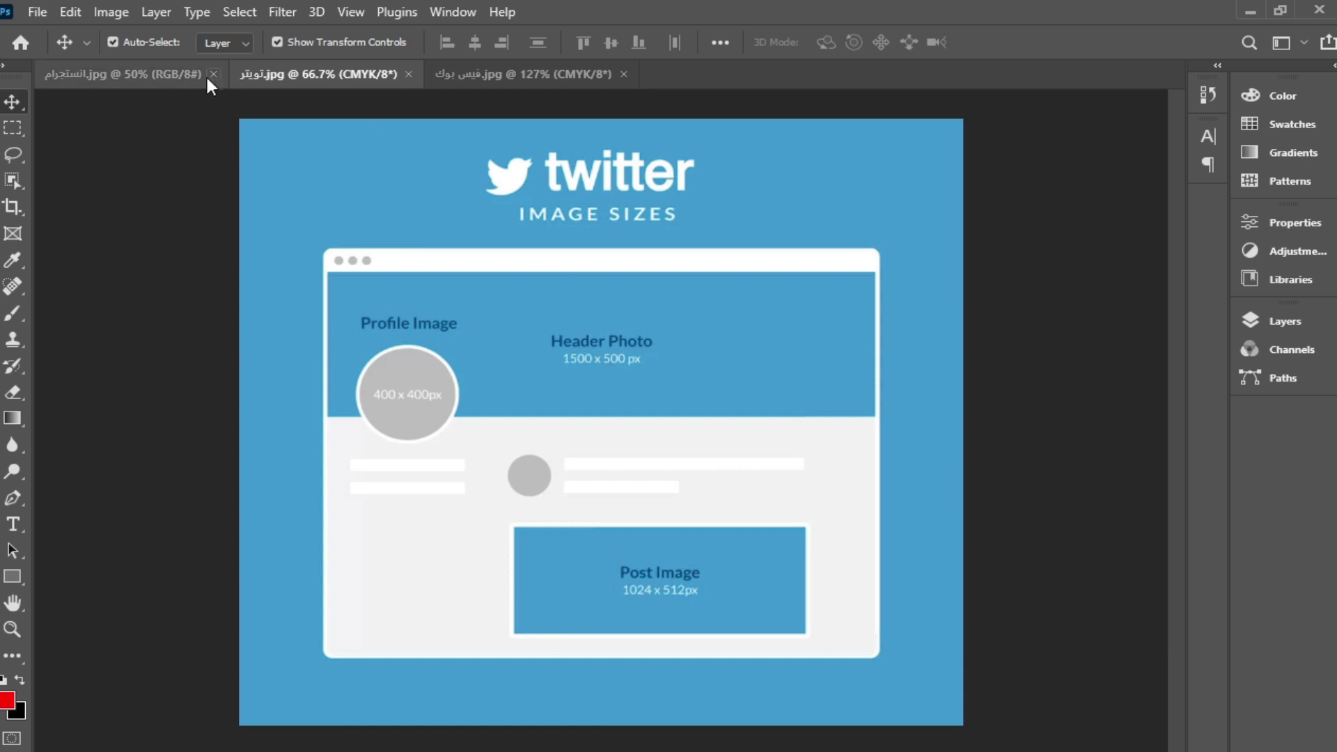
Step: Switch to the Instagram image document and zoom in slightly
left_click(152, 72)
key("ctrl+plus")
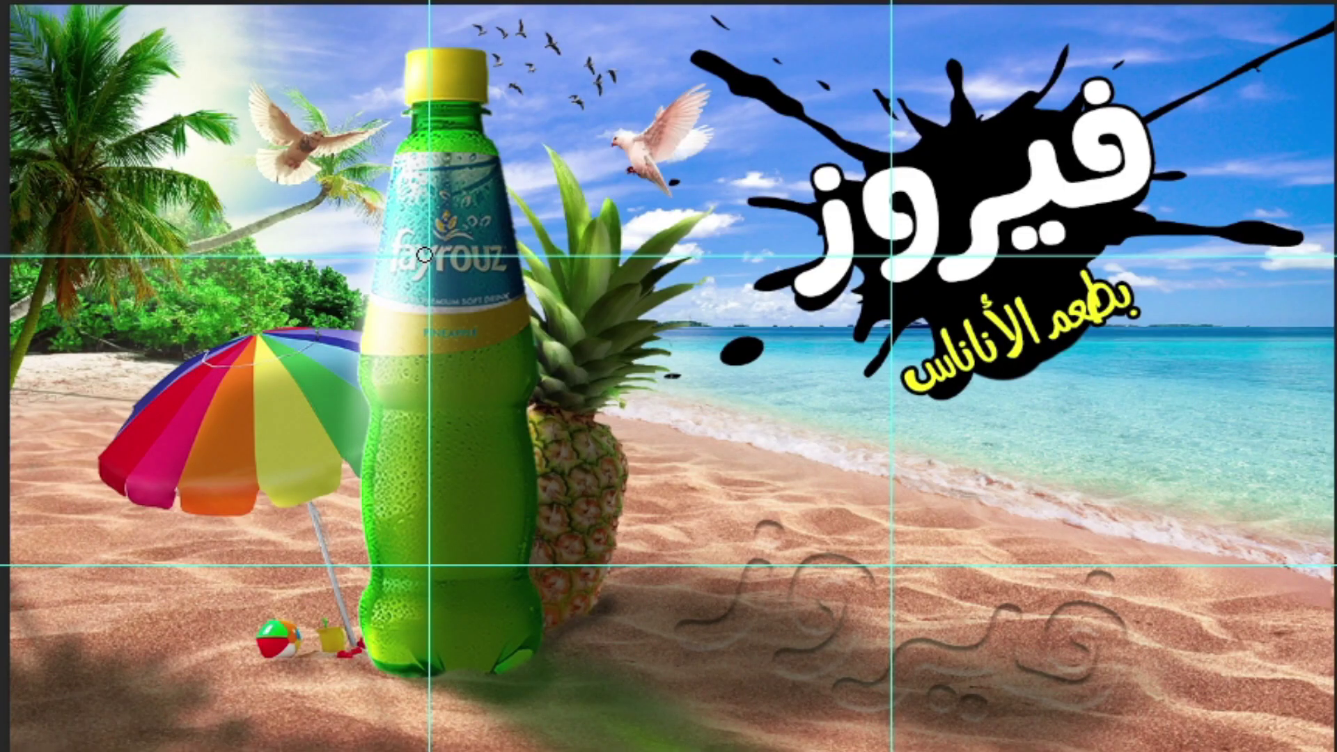
Step: Dot the four guide crossings in red: bottle label, lower bottle, sand and splash text
left_click(427, 257)
left_click(430, 566)
left_click(892, 565)
left_click(890, 257)
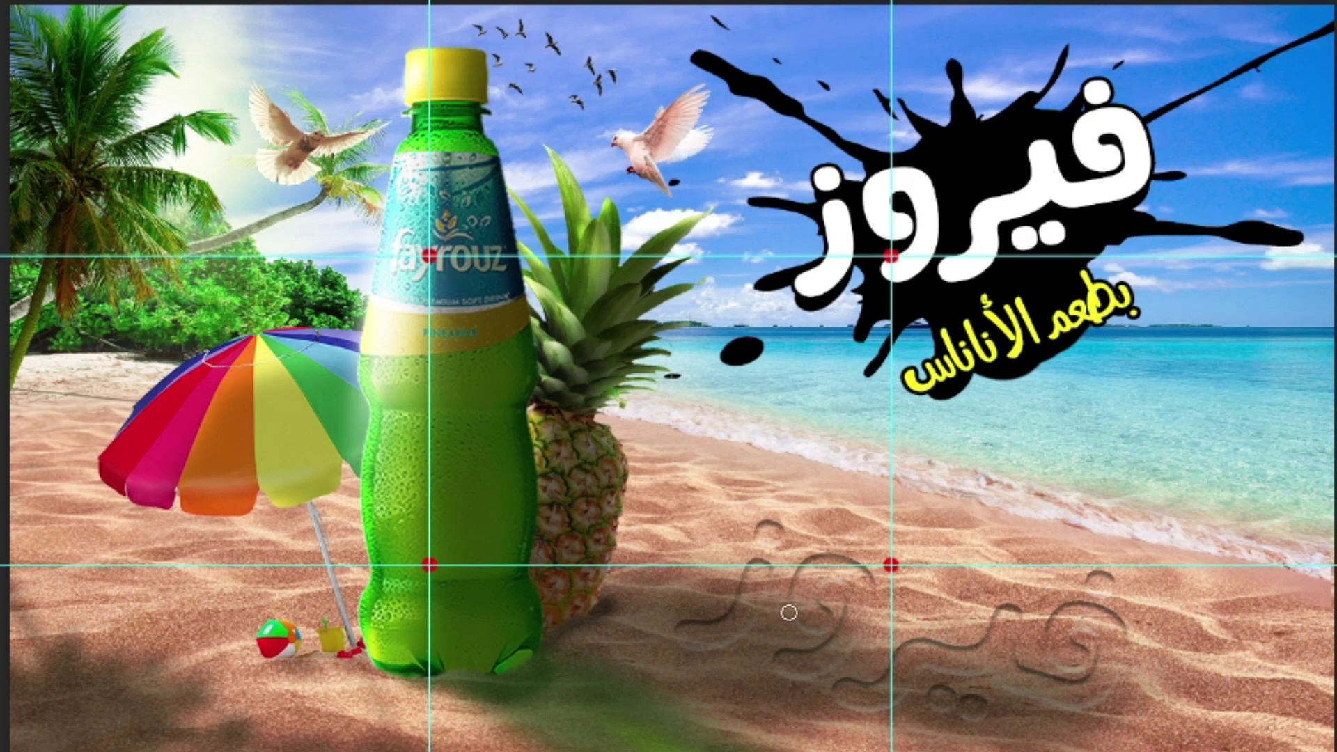
Step: Circle the sand point, splash lettering, drink logo, lower bottle, pineapple and dove in red
mouse_move(892, 518)
left_mouse_down()
mouse_move(905, 616)
mouse_move(923, 514)
mouse_move(867, 507)
left_mouse_up()
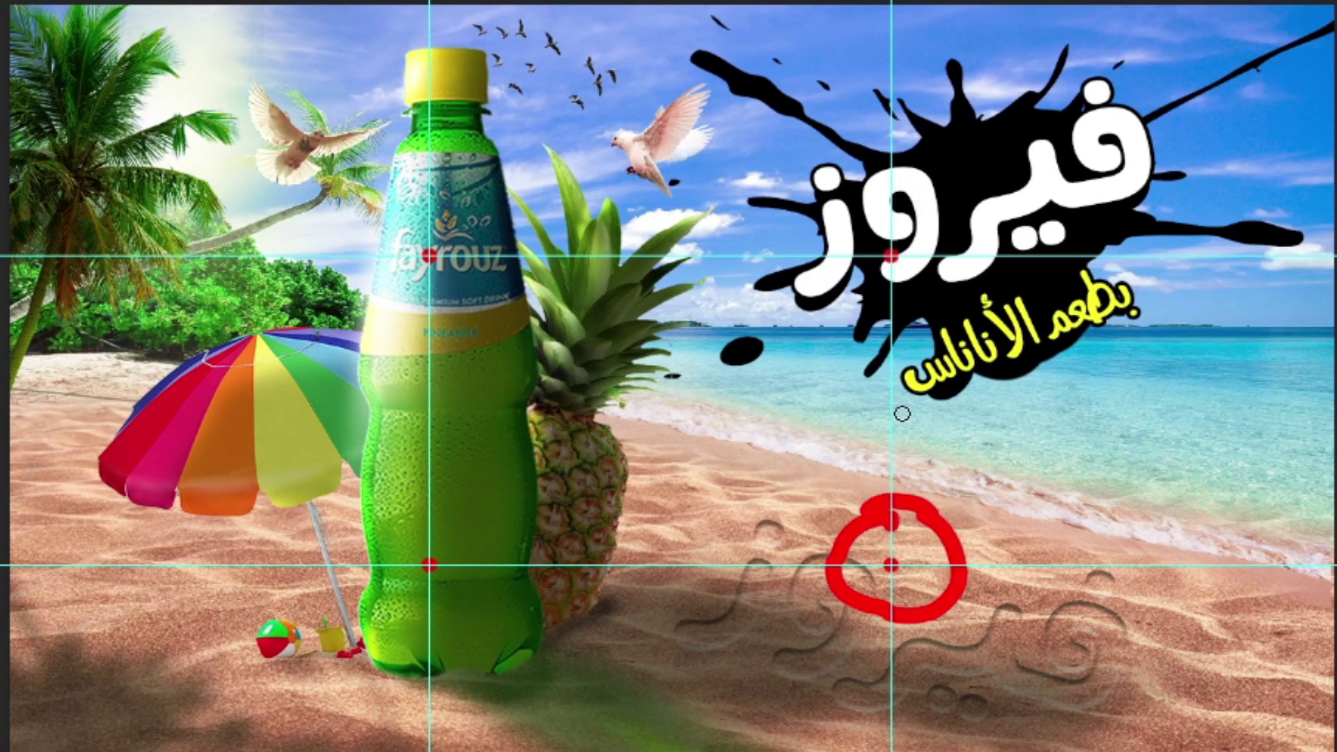
mouse_move(930, 202)
left_mouse_down()
mouse_move(902, 320)
mouse_move(954, 217)
left_mouse_up()
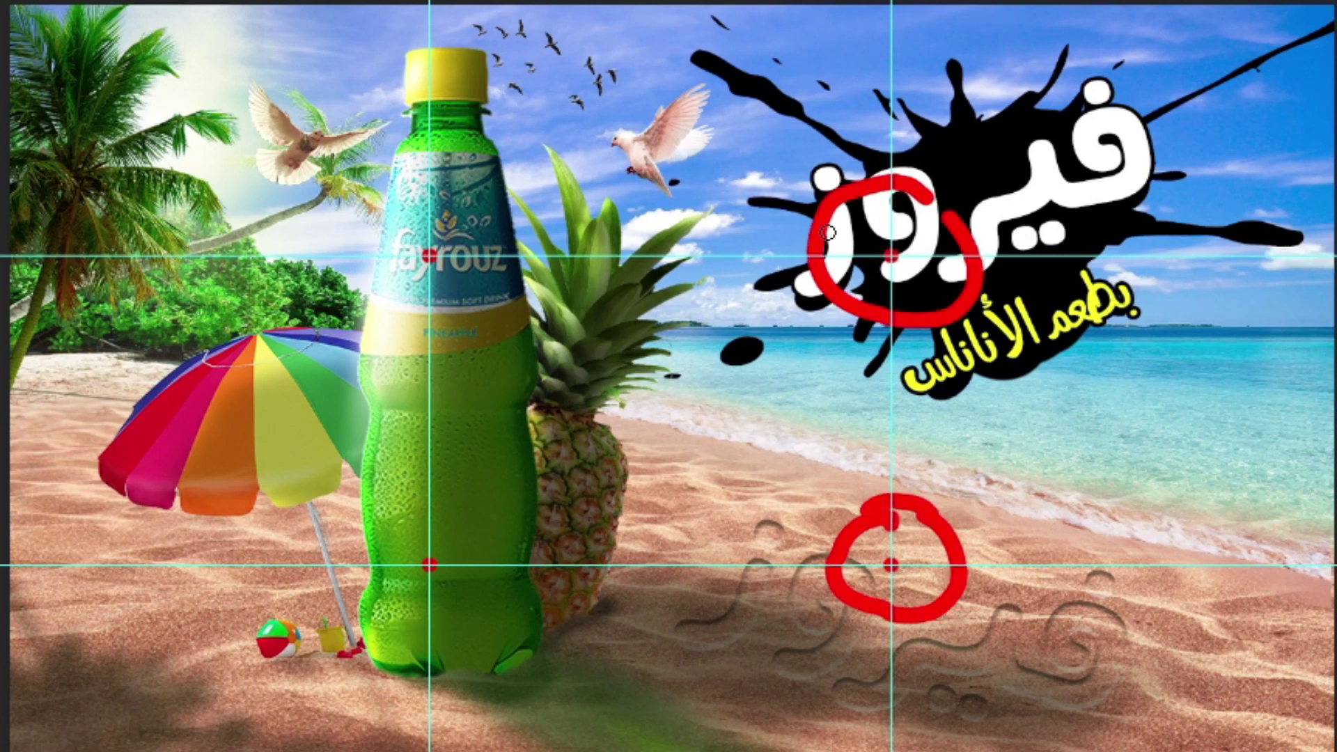
mouse_move(463, 201)
left_mouse_down()
mouse_move(379, 306)
mouse_move(491, 224)
left_mouse_up()
left_click_drag(471, 540, 477, 537)
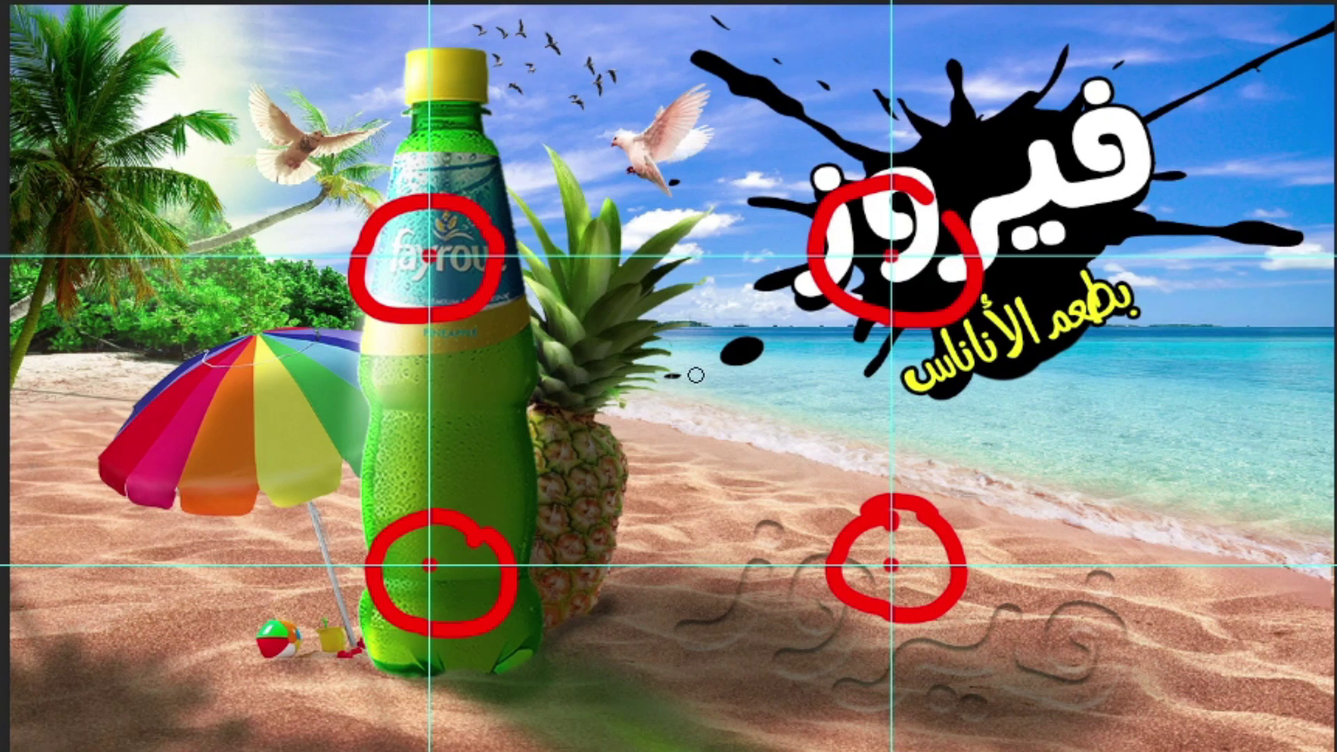
left_click_drag(658, 295, 737, 291)
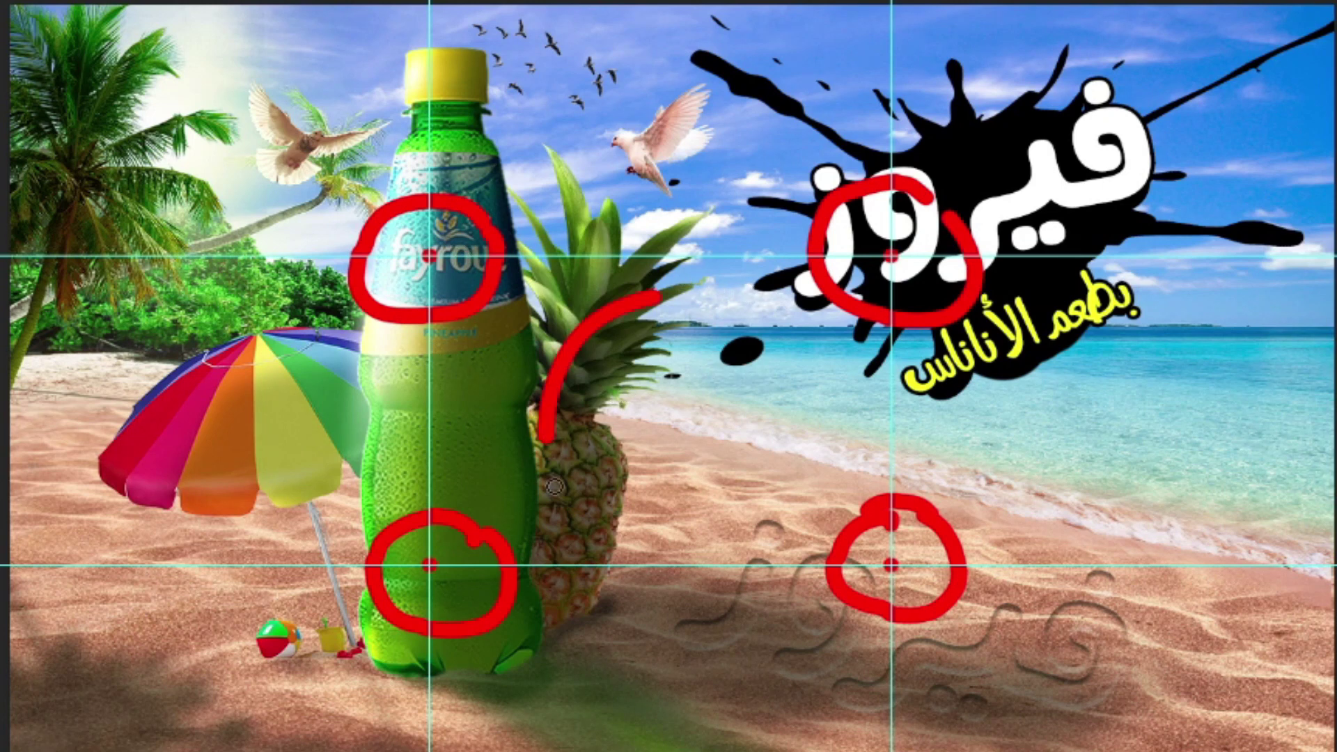
left_click_drag(658, 114, 641, 131)
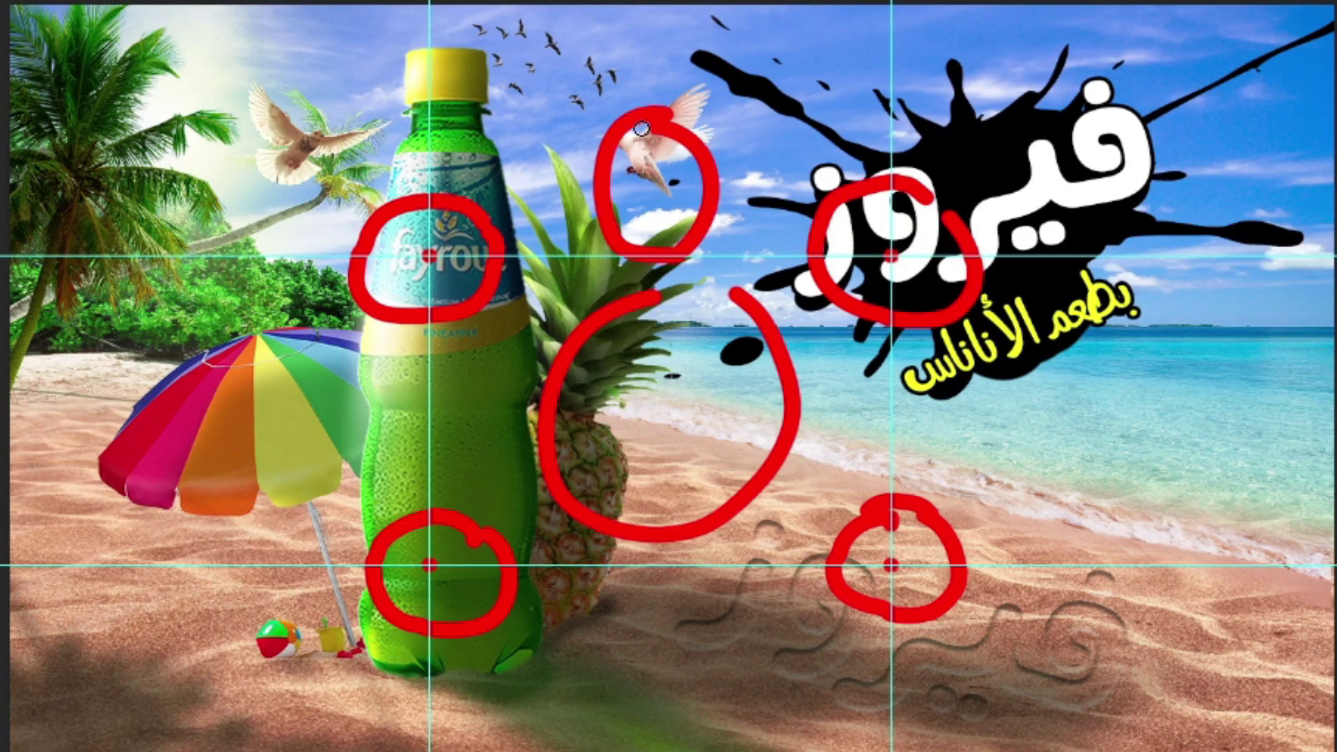
Step: Slash through the bottle and sand circles, and add red dashes by the Arabic text and umbrella
left_click_drag(519, 448, 382, 679)
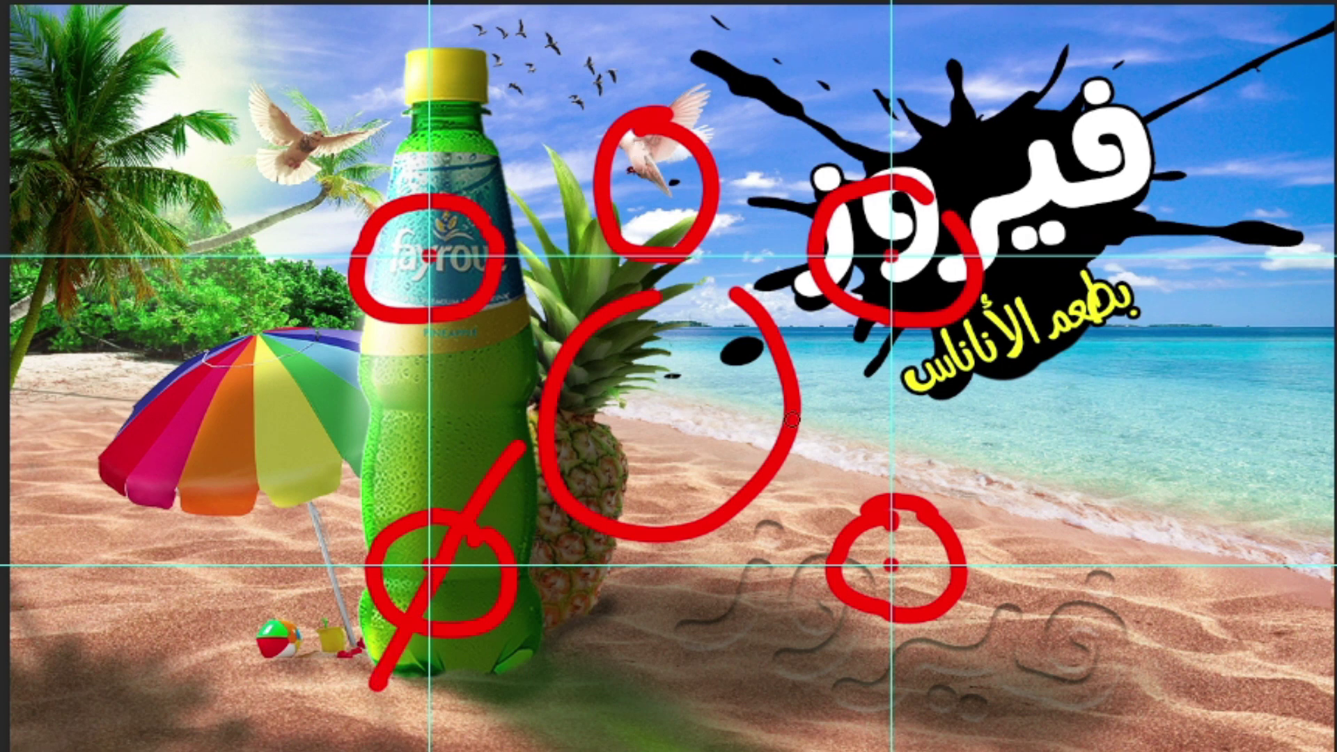
left_click_drag(808, 446, 891, 599)
left_click_drag(1135, 355, 1198, 371)
left_click_drag(1123, 449, 1177, 456)
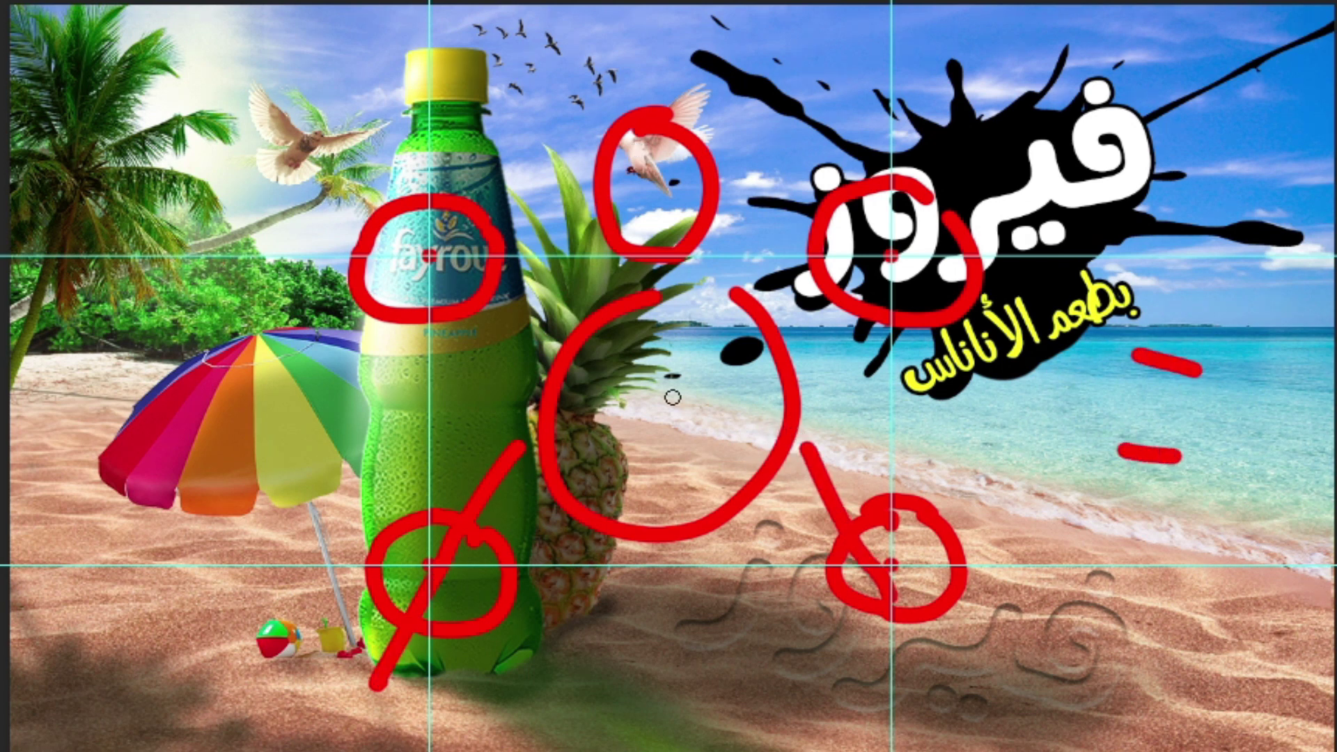
left_click_drag(296, 254, 163, 282)
left_click_drag(269, 358, 191, 383)
left_click_drag(258, 426, 209, 458)
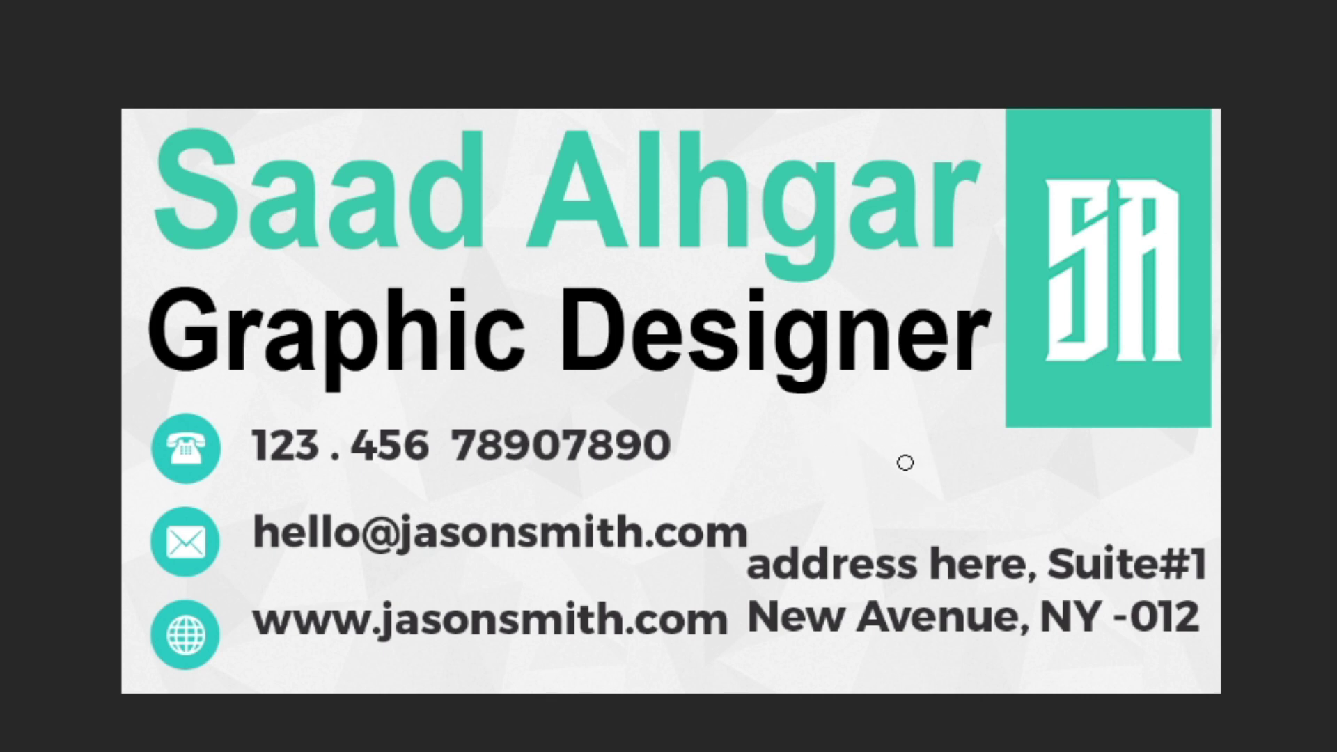
Step: Paint a red brush stroke across the business card
left_click_drag(801, 458, 916, 489)
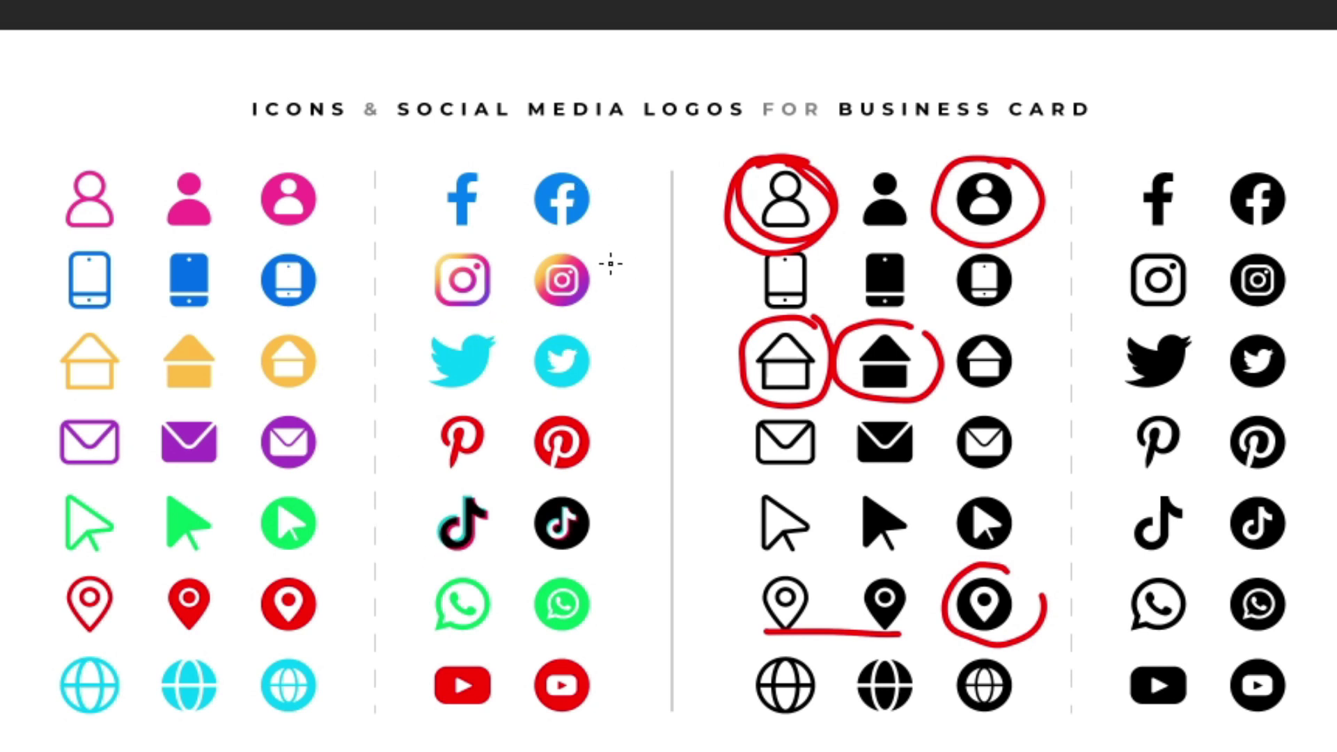
Step: Mark the social logos in red: lines by Facebook, Instagram and TikTok, circles on Facebook and both Pinterest logos
left_click_drag(614, 229, 618, 286)
left_click_drag(617, 465, 614, 605)
mouse_move(479, 227)
left_mouse_down()
mouse_move(446, 232)
mouse_move(460, 236)
left_mouse_up()
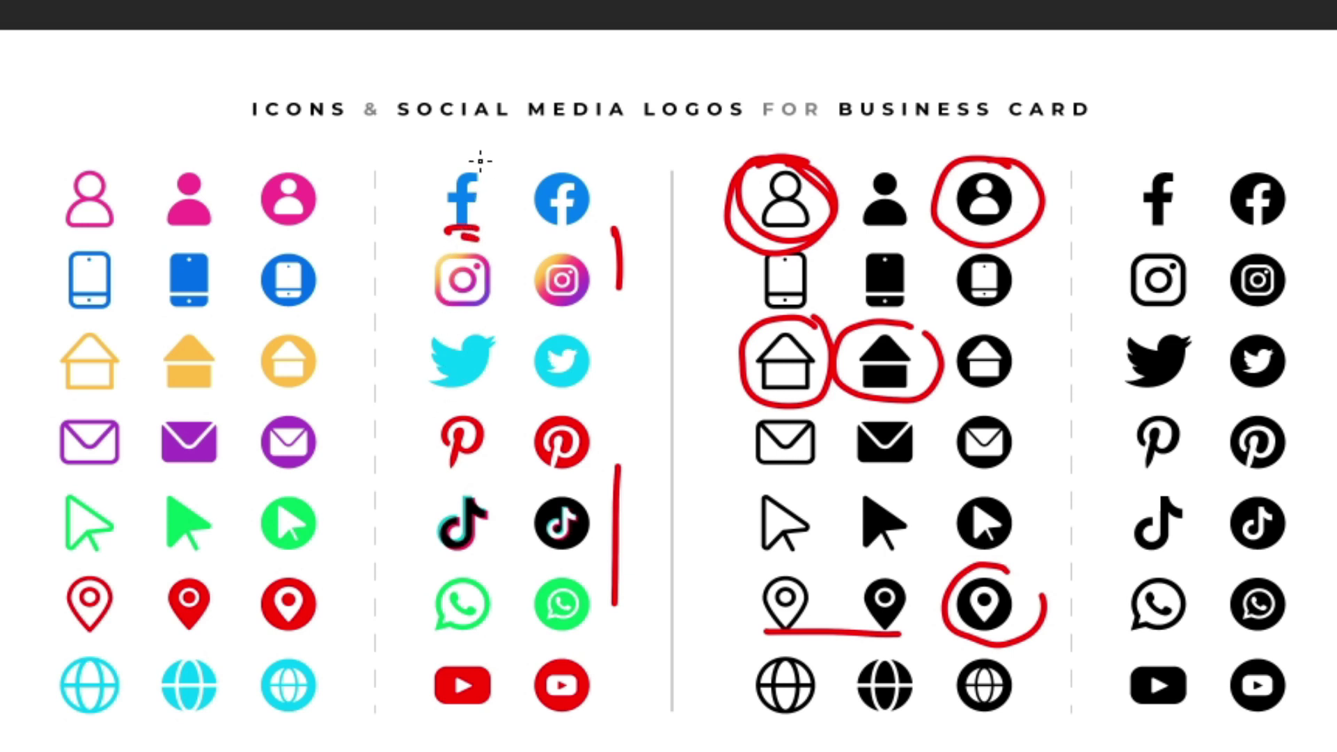
left_click_drag(480, 161, 470, 159)
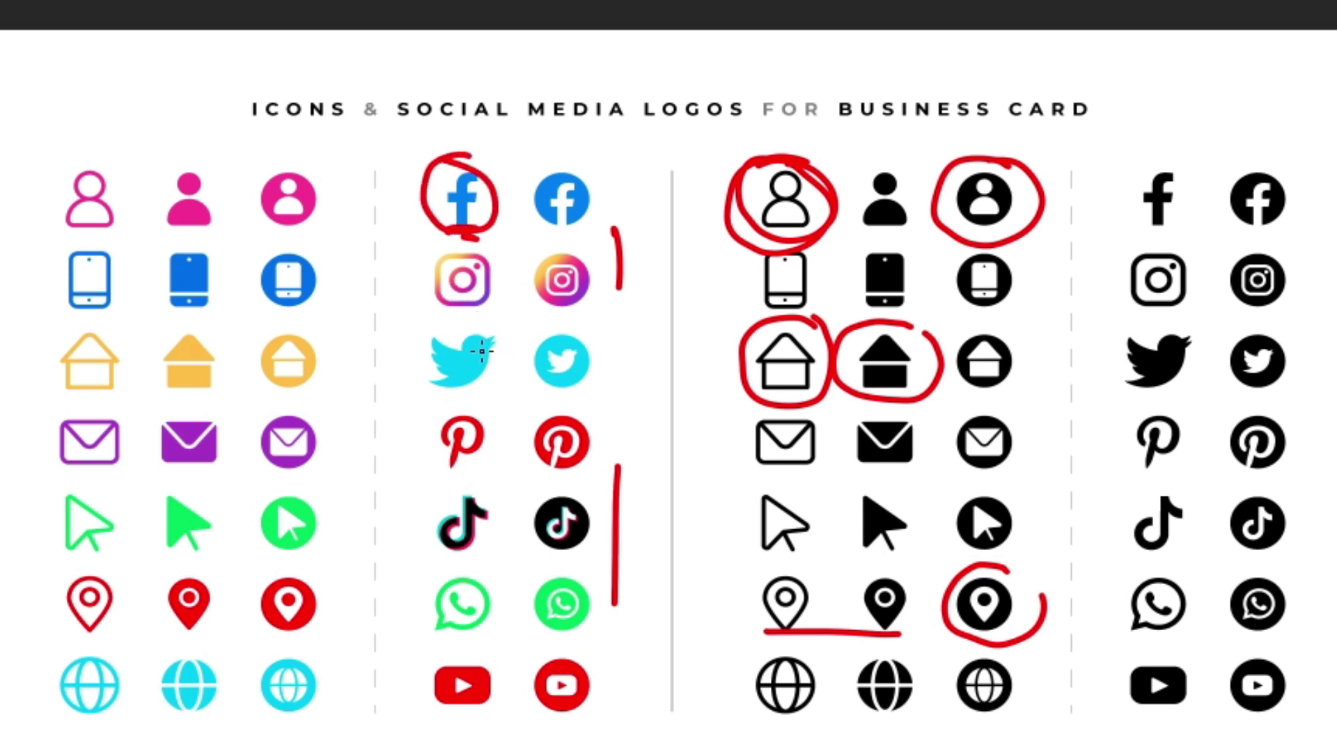
left_click_drag(481, 401, 488, 412)
left_click_drag(436, 221, 420, 238)
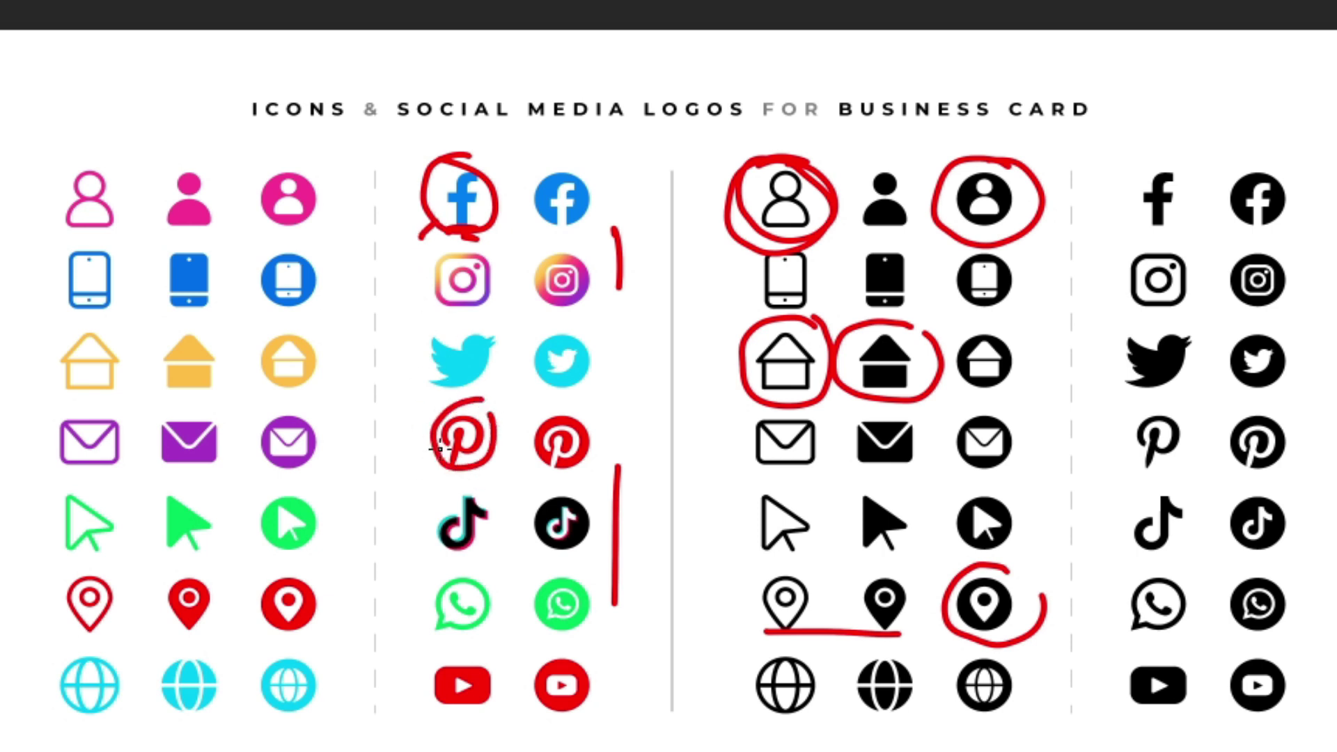
left_click_drag(573, 411, 579, 398)
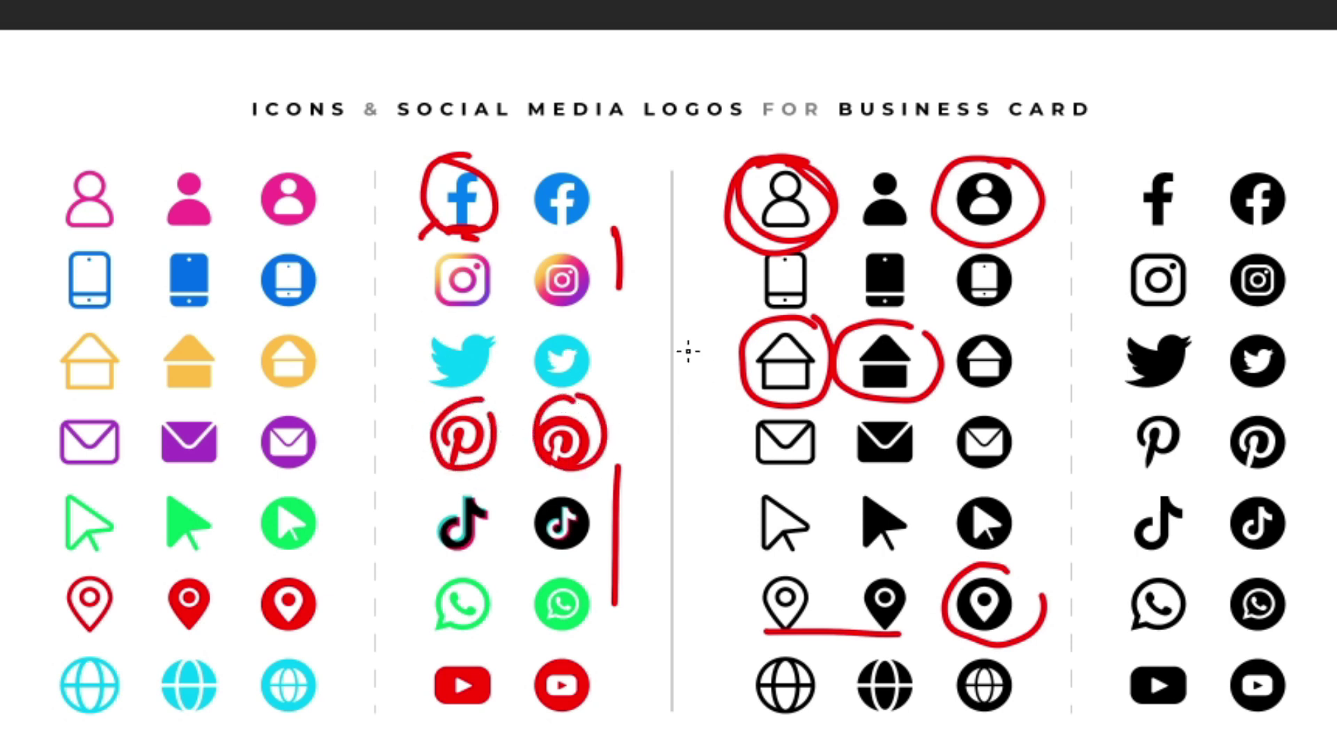
left_click_drag(676, 354, 685, 394)
left_click_drag(664, 449, 684, 453)
Step: Circle the pink person icon and yellow house icon in red, with a stroke inside each
left_click_drag(124, 165, 129, 195)
mouse_move(122, 324)
left_mouse_down()
mouse_move(60, 394)
mouse_move(129, 346)
left_mouse_up()
left_click_drag(121, 197, 90, 224)
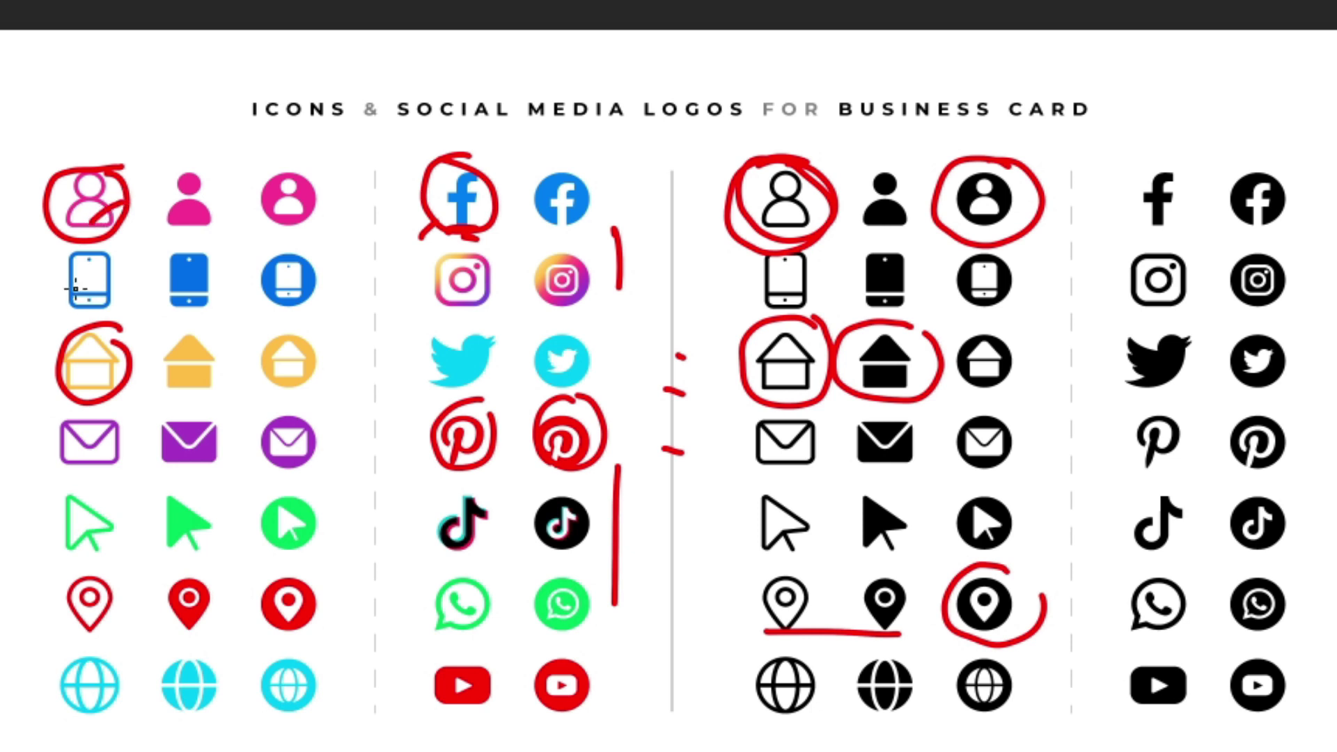
left_click_drag(124, 378, 94, 395)
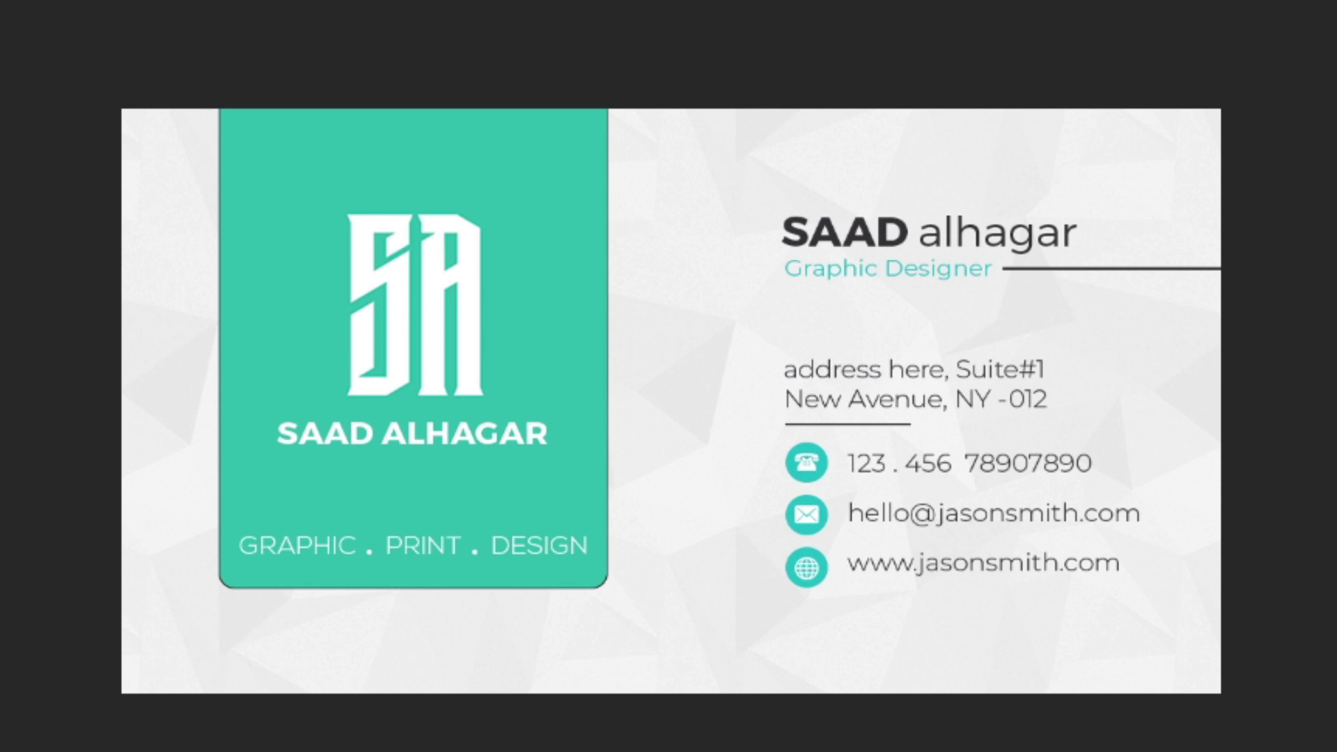
Step: Fill the phone icon's circle with purple
key("F7")
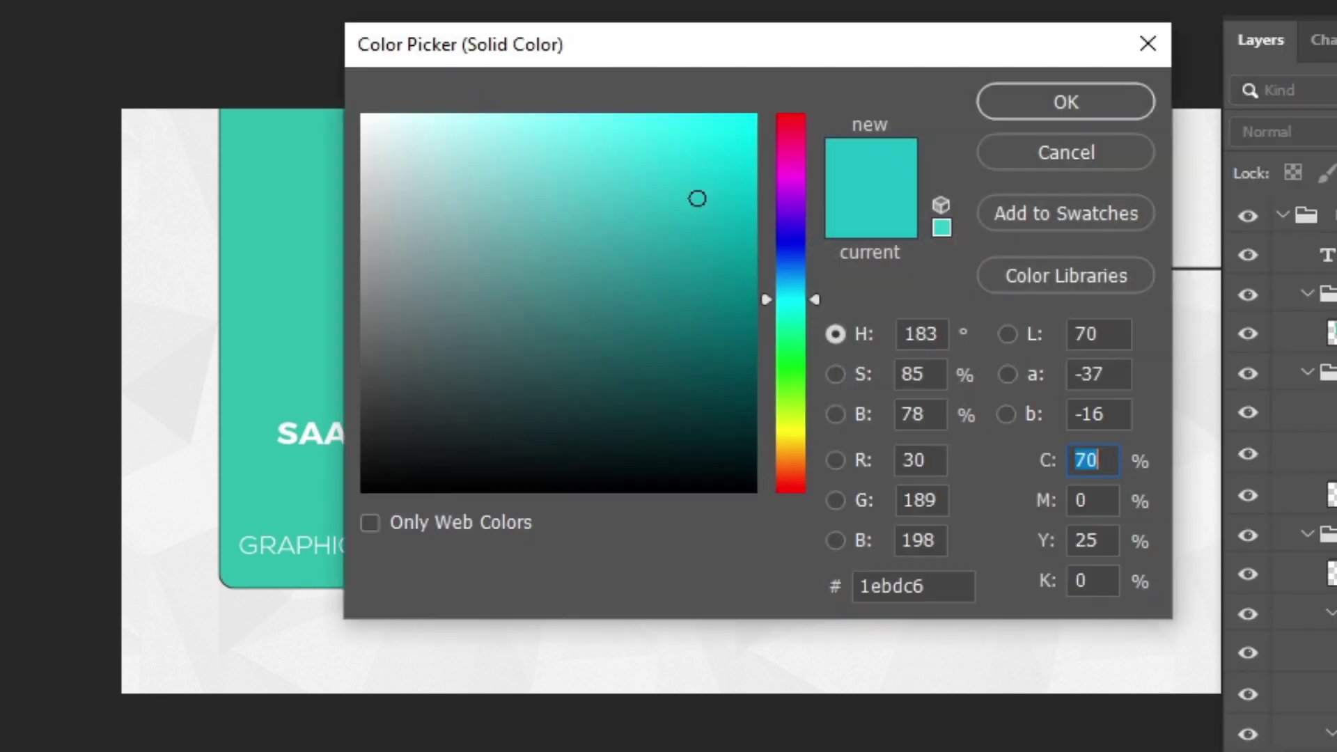
left_click(793, 216)
key("Escape")
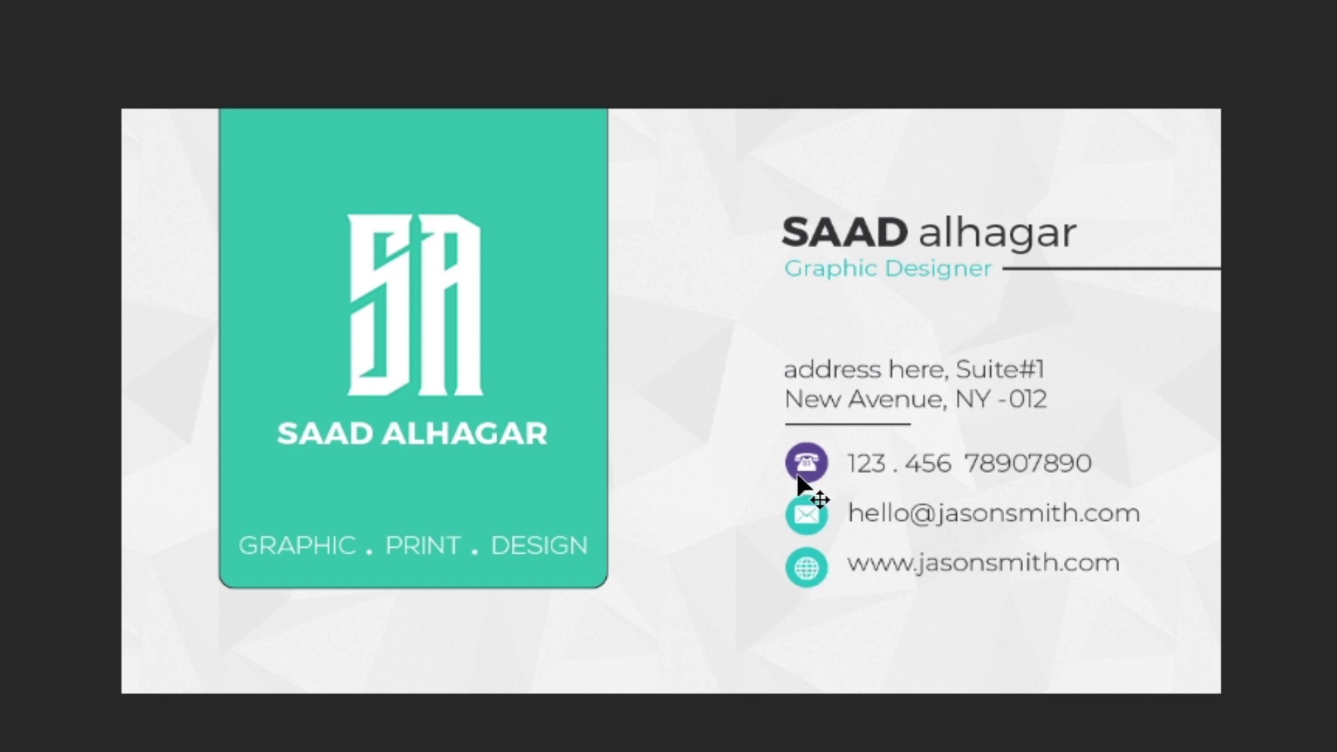
Step: Move the purple circle left of the phone number and make the phone glyph black (000000)
left_click_drag(787, 480, 698, 505)
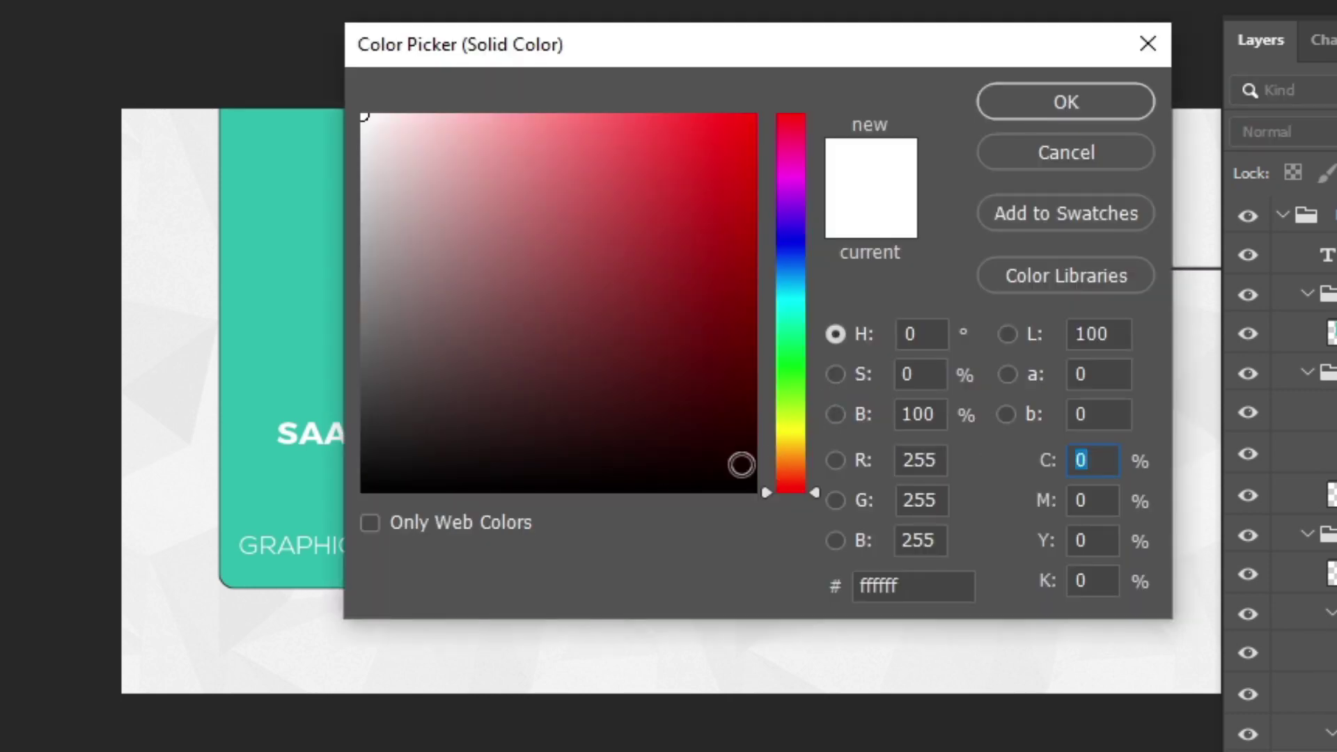
left_click(752, 488)
left_click(1044, 101)
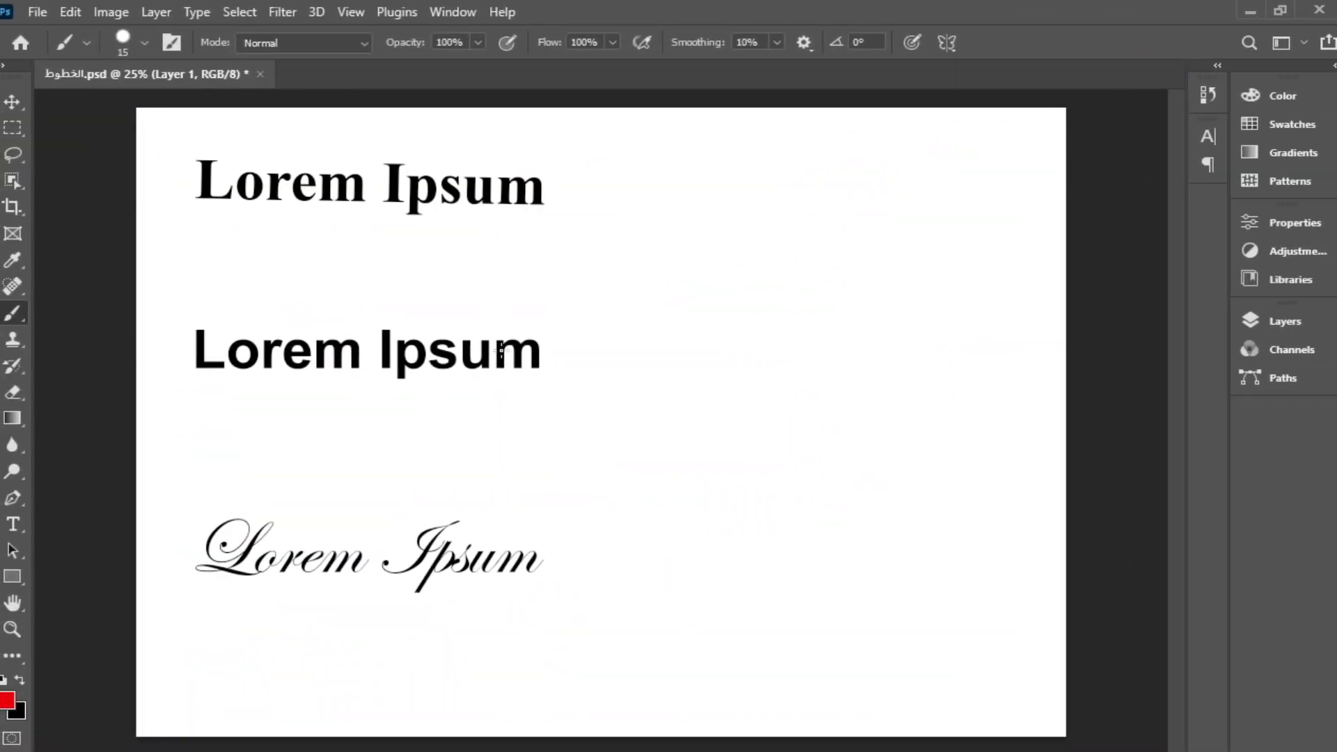
Step: Mark the three Lorem Ipsum lines in red and write an underlined Serif label
left_click_drag(580, 196, 549, 223)
left_click_drag(571, 365, 538, 394)
left_click_drag(568, 574, 555, 596)
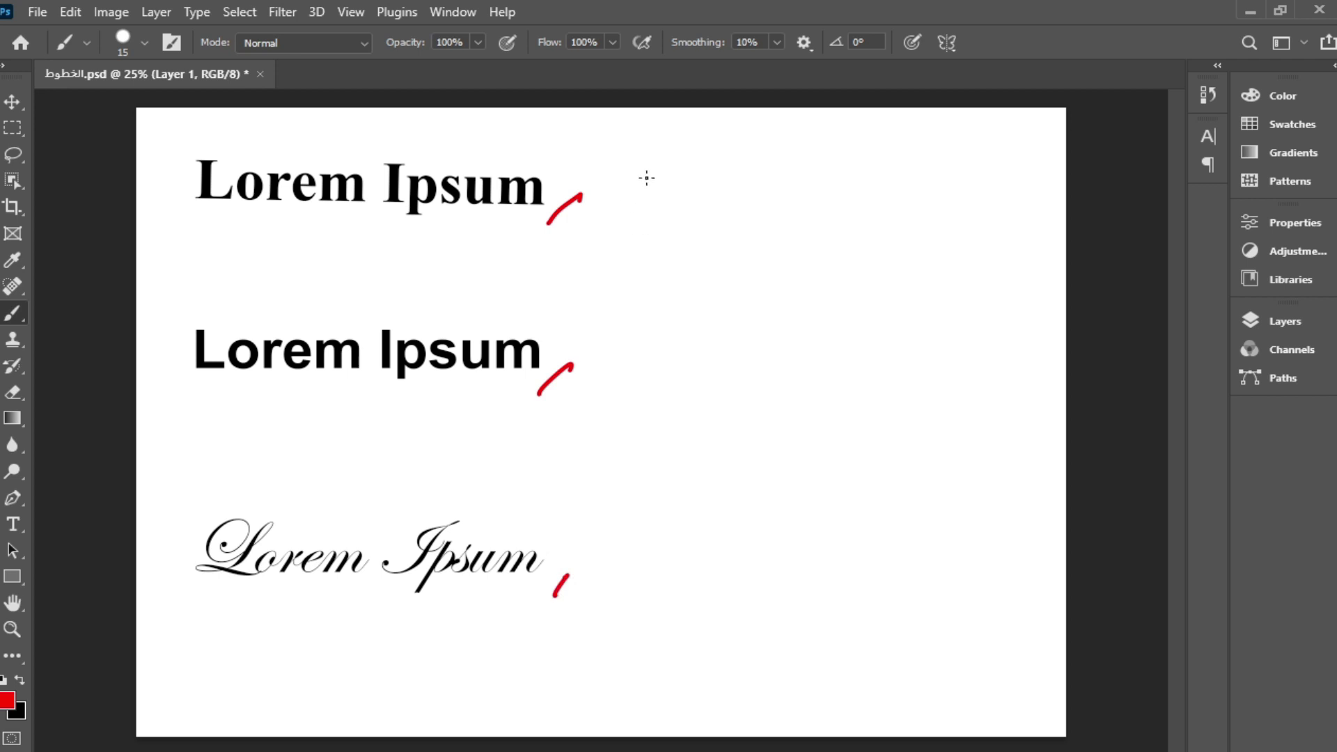
mouse_move(653, 174)
left_mouse_down()
mouse_move(628, 206)
mouse_move(711, 184)
left_mouse_up()
mouse_move(726, 186)
left_mouse_down()
mouse_move(726, 203)
mouse_move(748, 209)
left_mouse_up()
left_click_drag(746, 196, 769, 195)
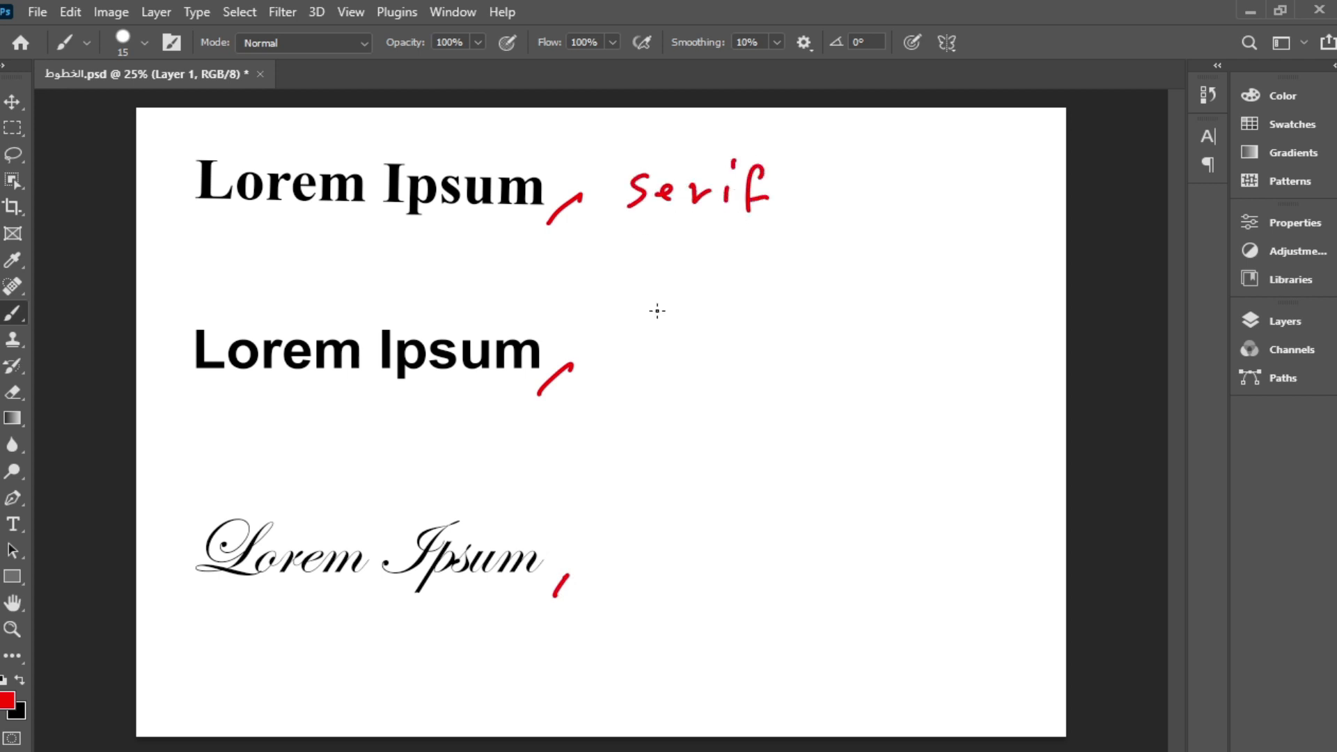
left_click_drag(707, 232, 597, 238)
Step: Add an underlined Arabic term beside Serif and circle the serifs on the first line
mouse_move(1012, 159)
left_mouse_down()
mouse_move(1017, 183)
mouse_move(937, 191)
left_mouse_up()
mouse_move(906, 160)
left_mouse_down()
mouse_move(808, 198)
mouse_move(879, 214)
left_mouse_up()
left_click_drag(905, 144, 879, 150)
left_click_drag(1008, 228, 849, 238)
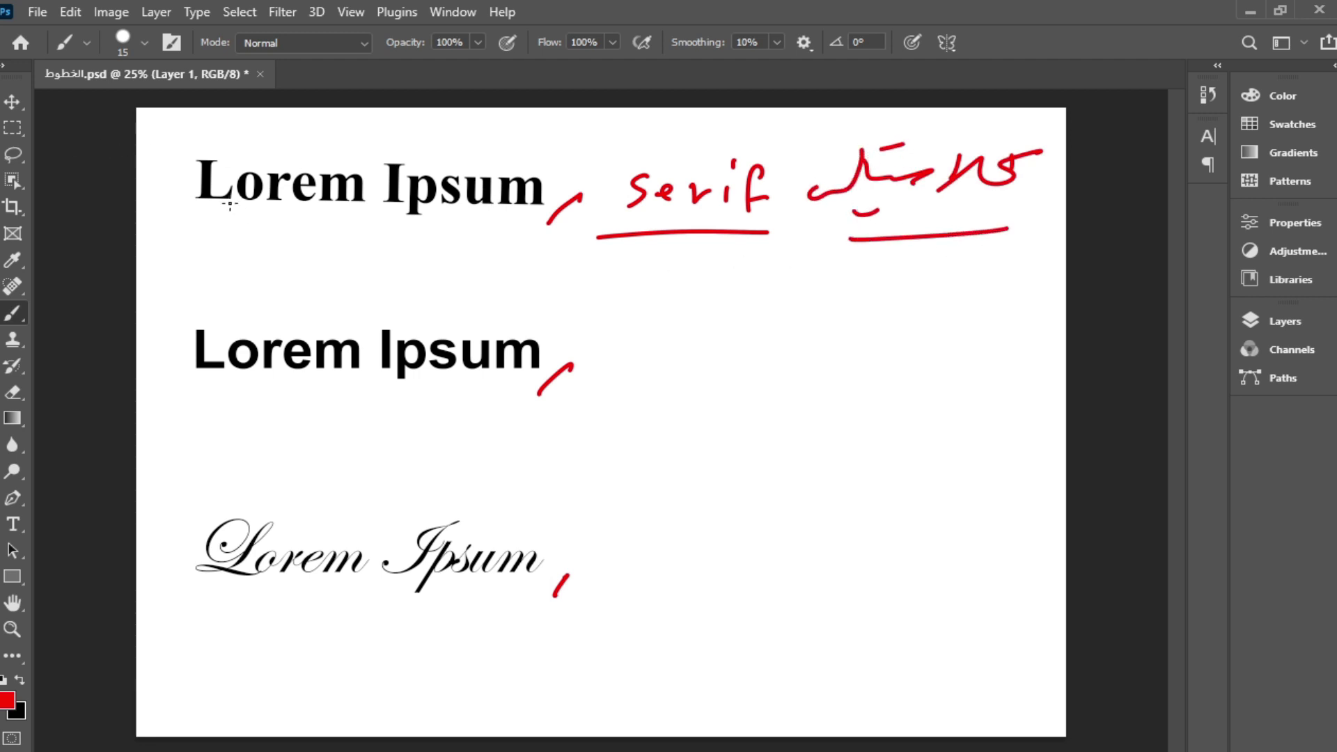
left_click_drag(227, 184, 280, 166)
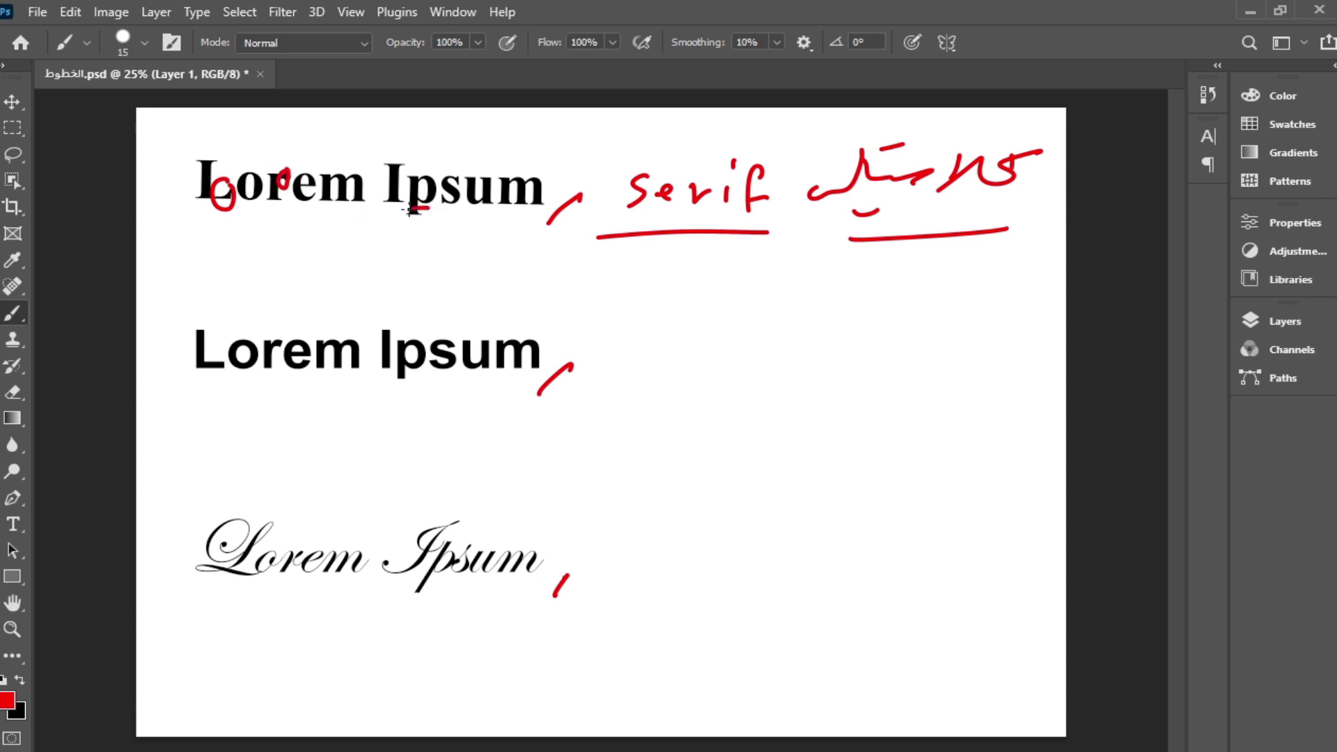
left_click_drag(411, 210, 404, 209)
Step: Write an underlined Sans serif label with its Arabic term and underline the second line
mouse_move(620, 348)
left_mouse_down()
mouse_move(613, 384)
mouse_move(735, 376)
left_mouse_up()
mouse_move(784, 351)
left_mouse_down()
mouse_move(787, 380)
mouse_move(930, 355)
left_mouse_up()
left_click_drag(925, 413, 670, 411)
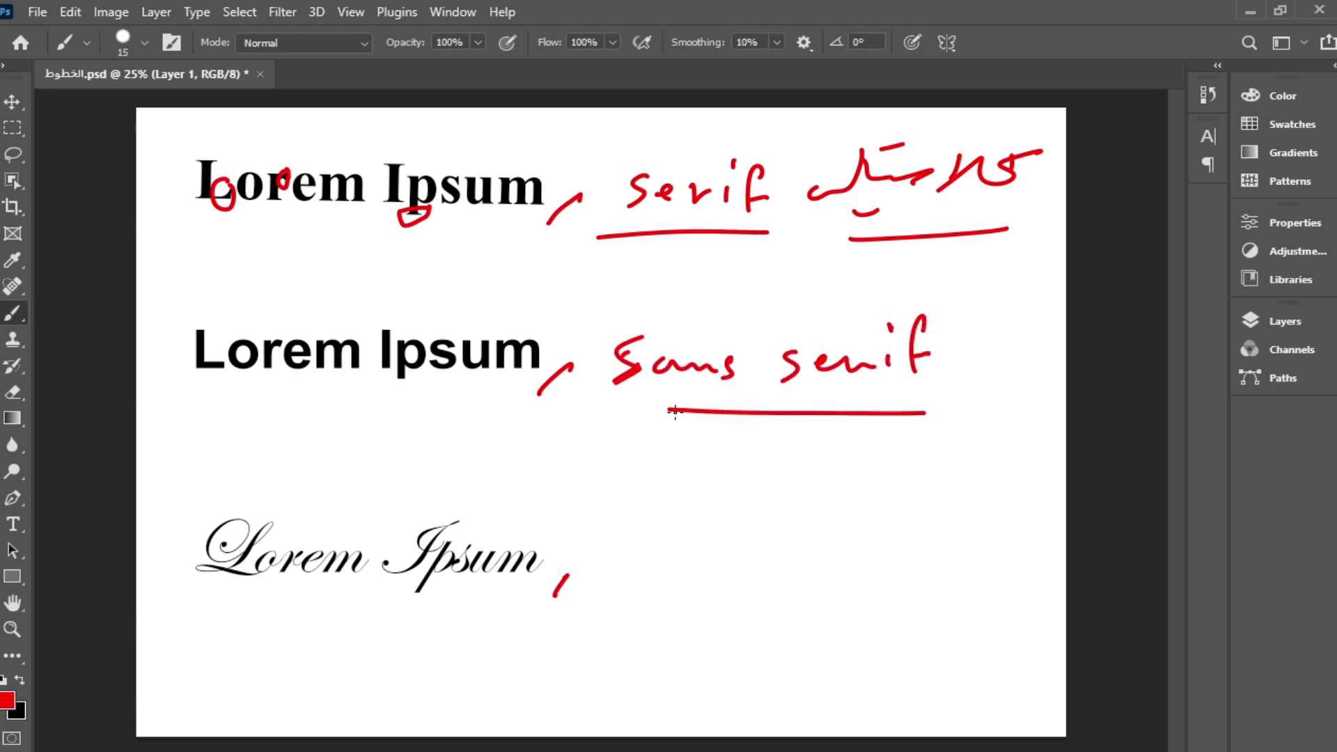
left_click_drag(851, 437, 690, 446)
left_click_drag(839, 496, 732, 493)
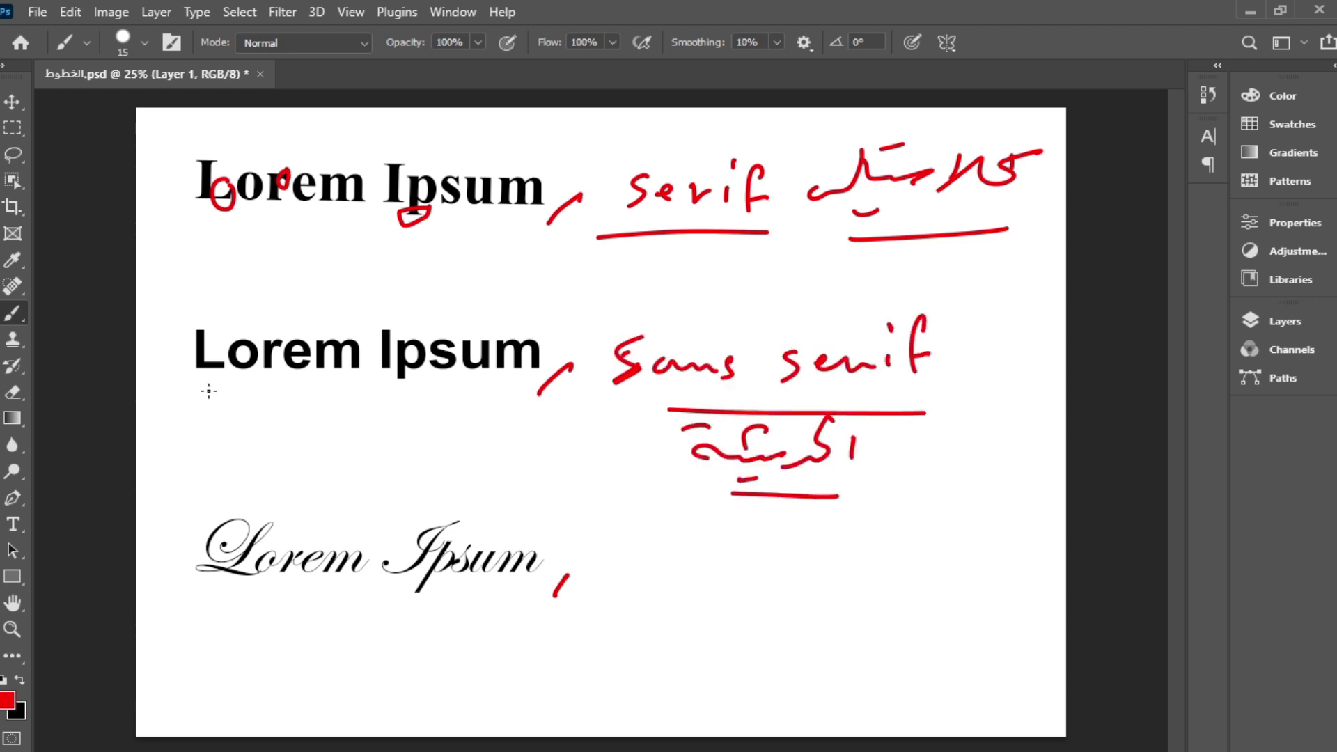
left_click_drag(189, 382, 422, 392)
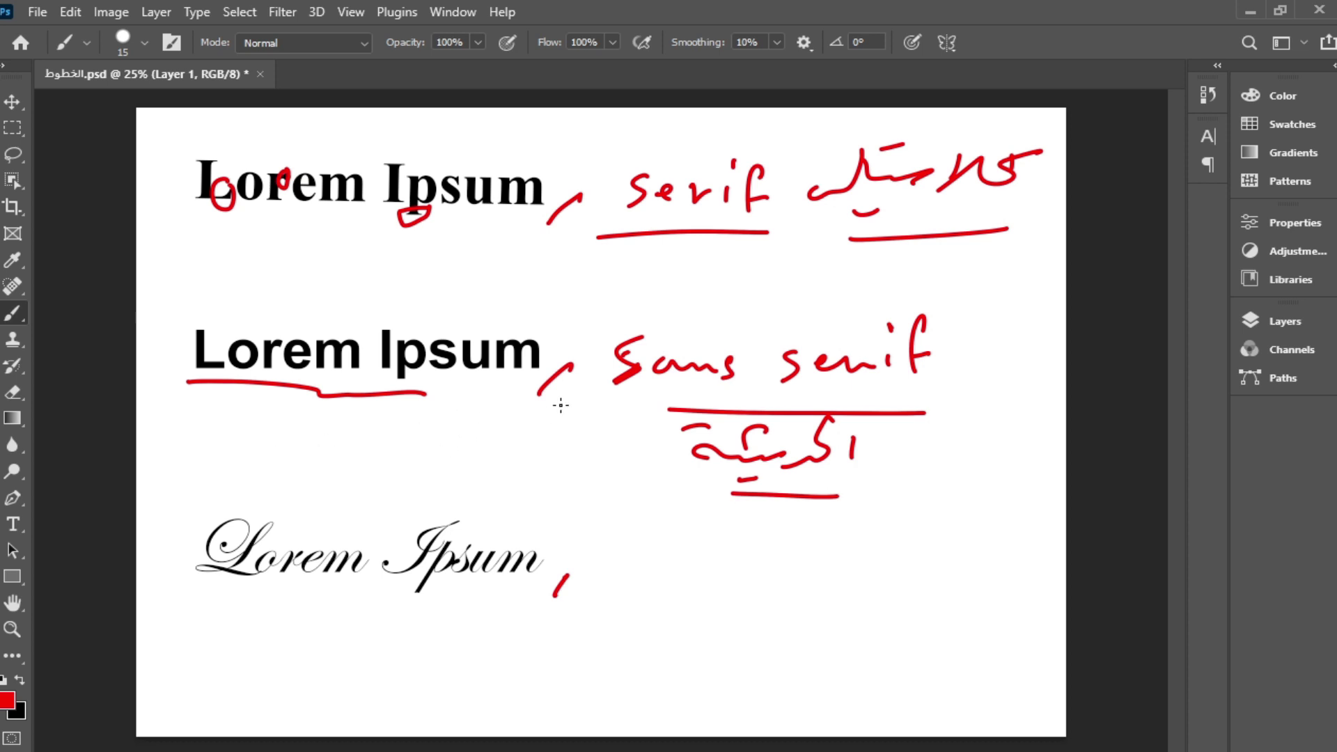
left_click_drag(489, 401, 342, 435)
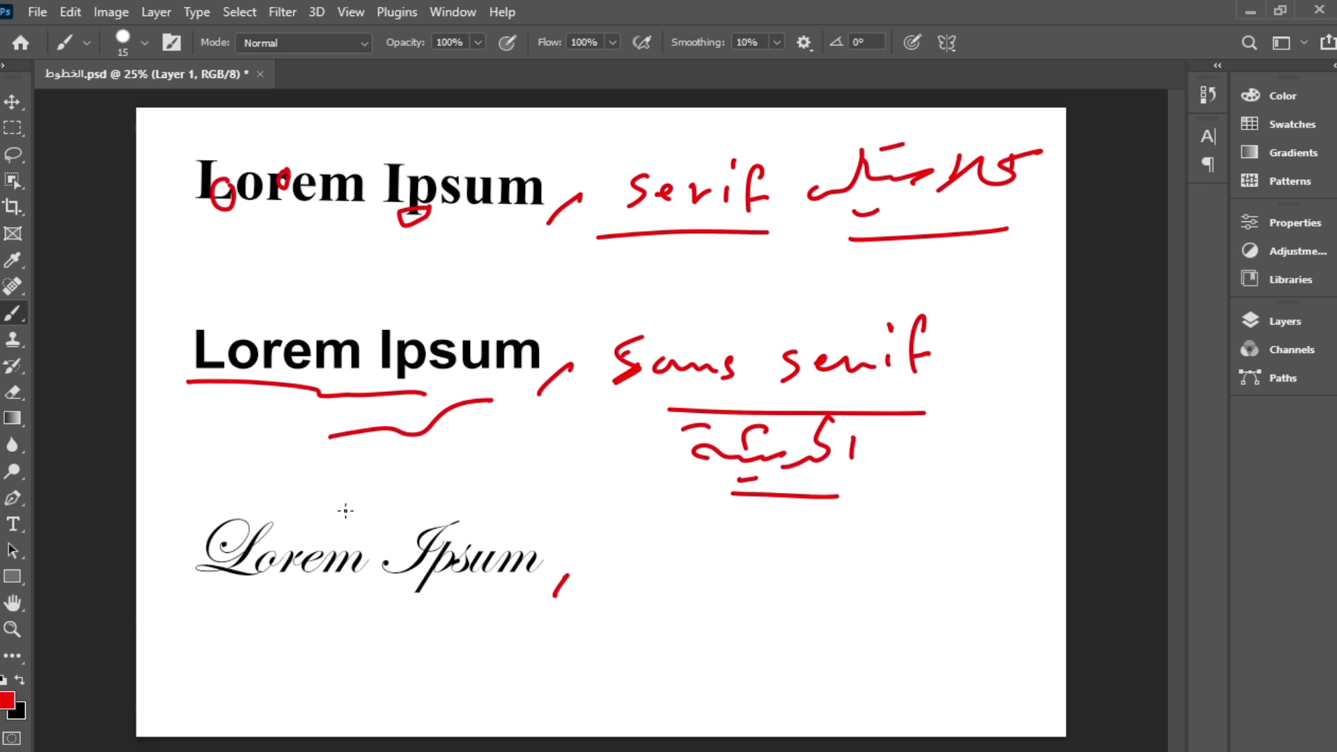
Step: Underline the script line and write Display with an Arabic term beneath it
left_click_drag(459, 616, 277, 631)
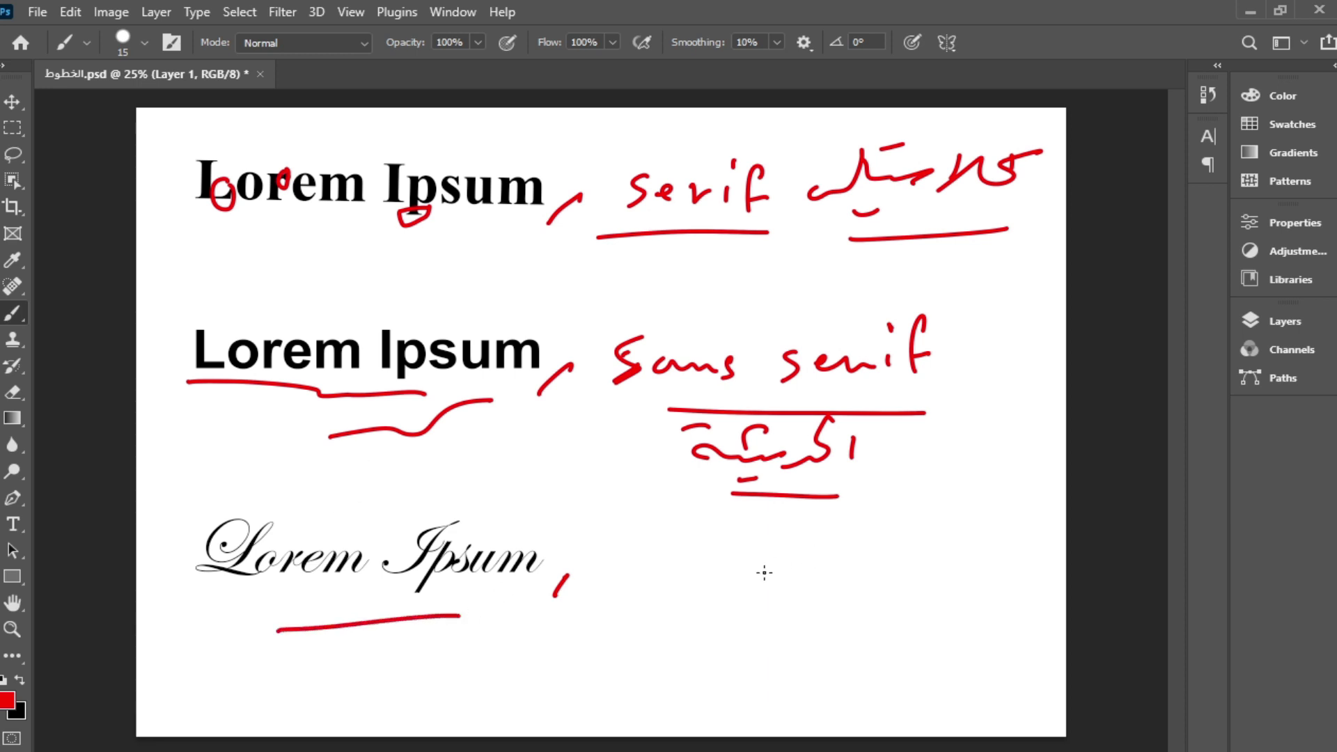
mouse_move(674, 547)
left_mouse_down()
mouse_move(663, 584)
mouse_move(697, 588)
left_mouse_up()
left_click_drag(753, 554, 754, 571)
mouse_move(810, 550)
left_mouse_down()
mouse_move(790, 578)
mouse_move(824, 600)
left_mouse_up()
left_click_drag(876, 515, 943, 603)
mouse_move(758, 630)
left_mouse_down()
mouse_move(756, 651)
mouse_move(616, 686)
mouse_move(561, 682)
left_mouse_up()
left_click_drag(582, 622, 579, 644)
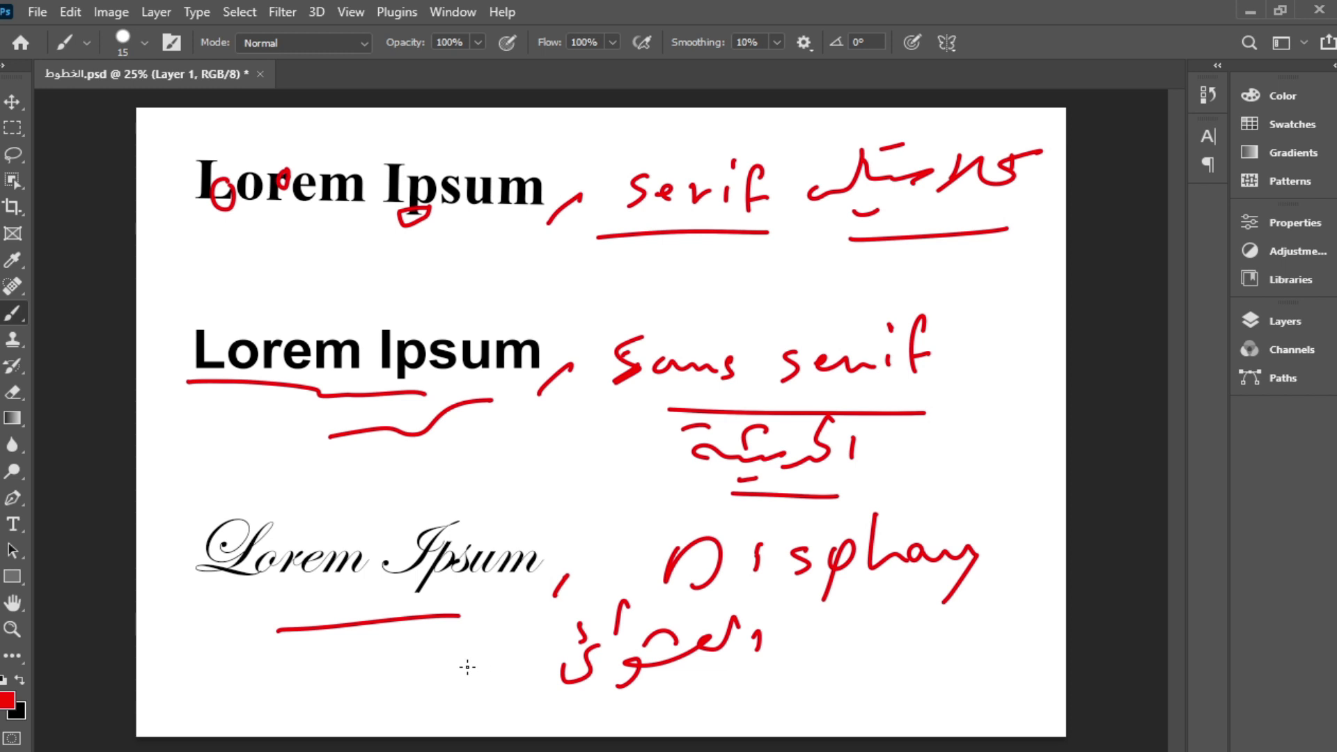
mouse_move(491, 651)
left_mouse_down()
mouse_move(383, 696)
mouse_move(453, 669)
mouse_move(522, 672)
left_mouse_up()
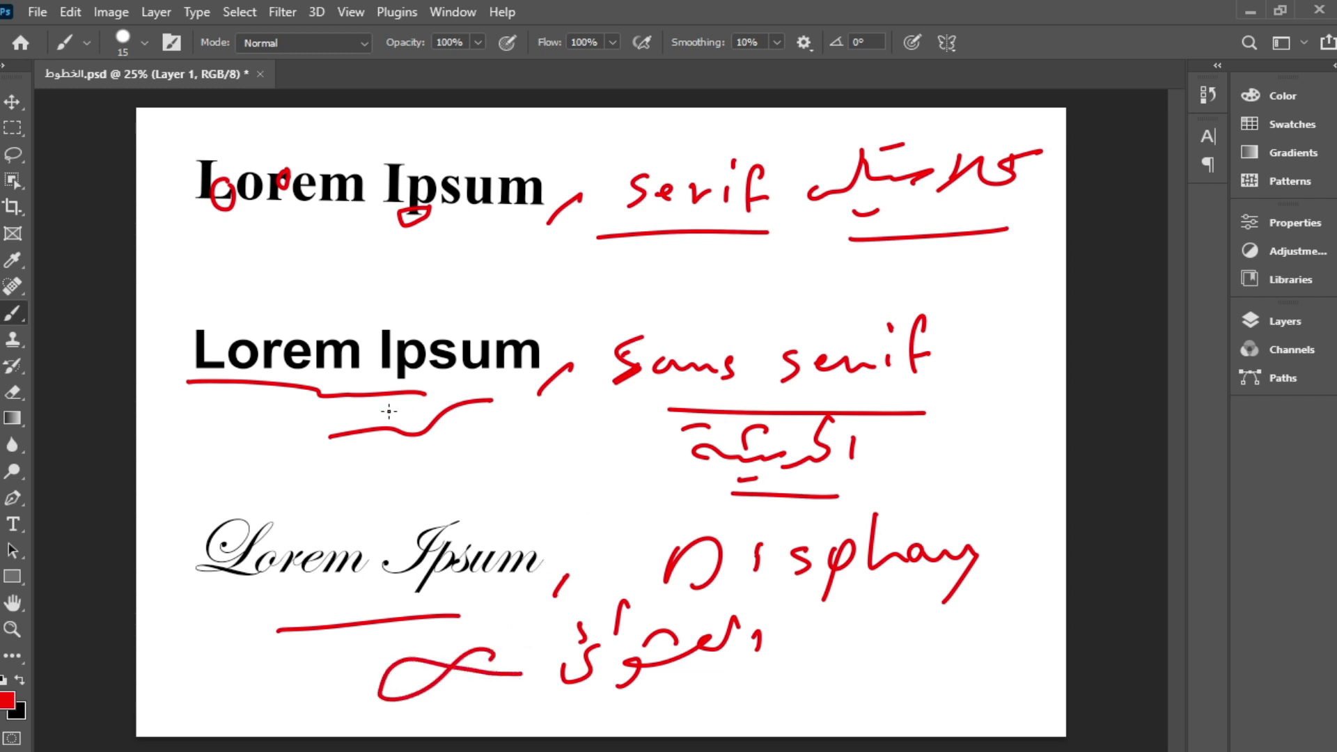
Step: Add red ticks and circled 2 and 3 below the first two lines
mouse_move(254, 429)
left_mouse_down()
mouse_move(256, 443)
mouse_move(303, 421)
left_mouse_up()
left_click_drag(441, 257, 505, 239)
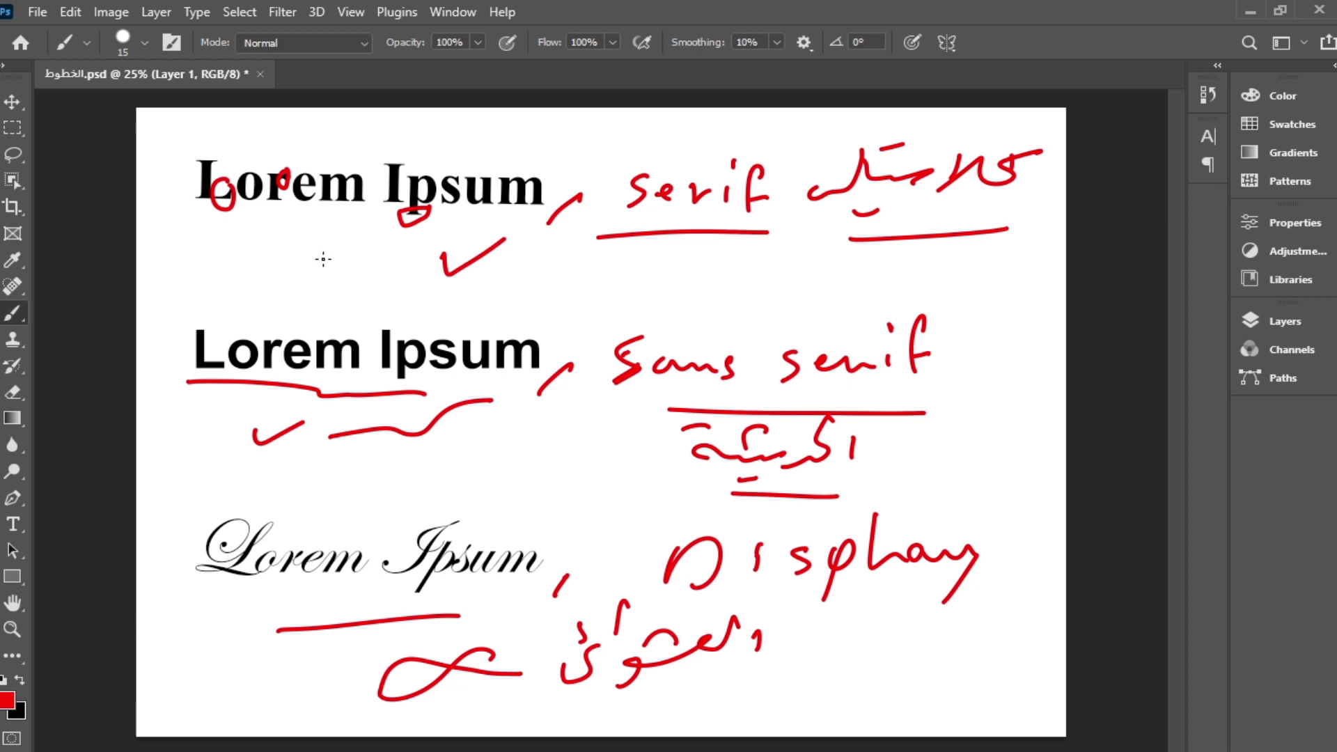
mouse_move(299, 259)
left_mouse_down()
mouse_move(343, 294)
mouse_move(339, 307)
left_mouse_up()
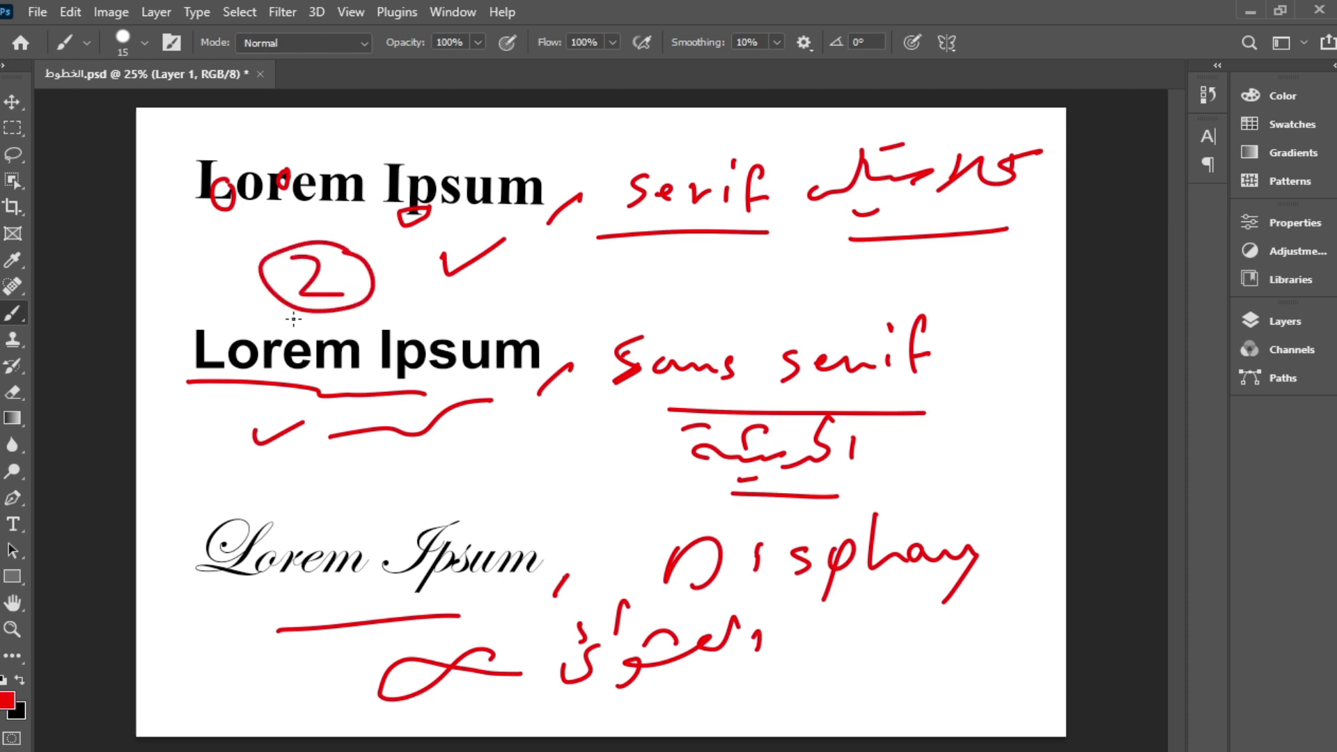
left_click_drag(198, 269, 201, 304)
left_click_drag(238, 256, 244, 293)
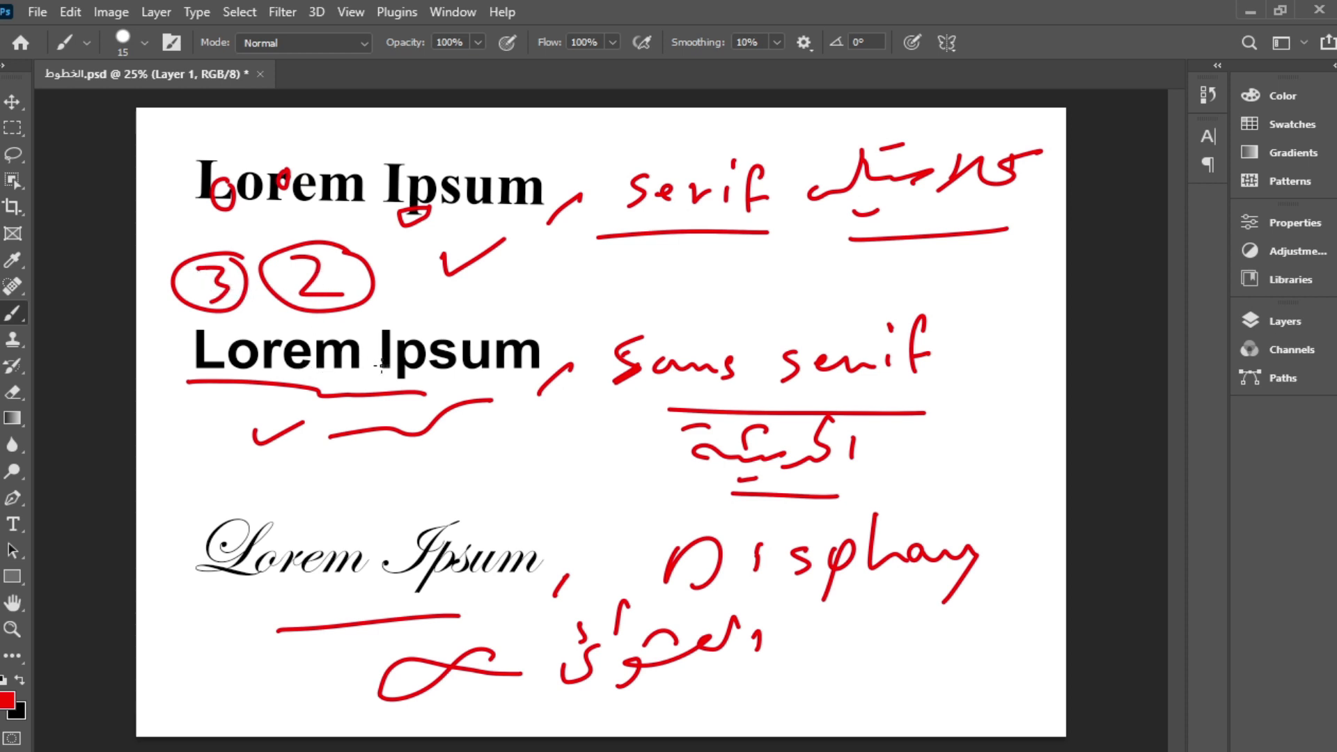
Step: Hide the red annotation layer and duplicate the bold sans-serif line just below itself
key("v")
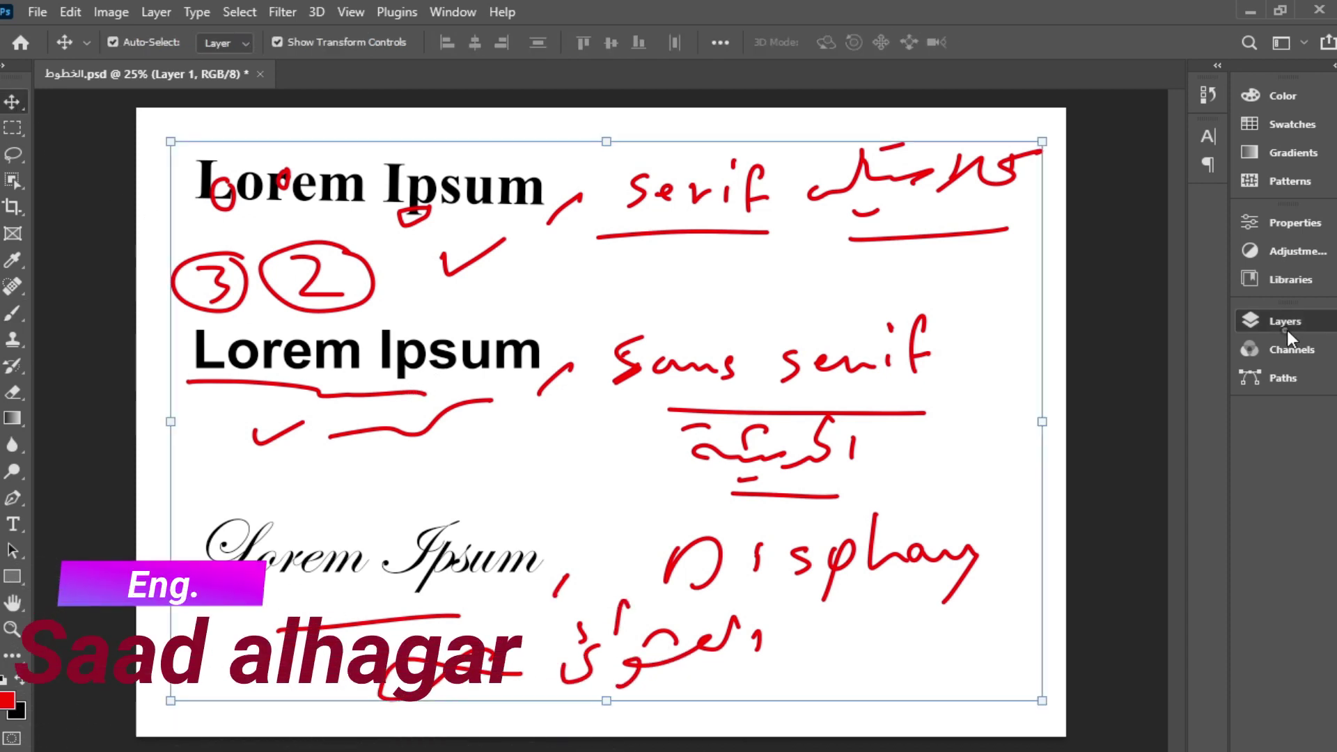
left_click(1287, 330)
left_click(995, 299)
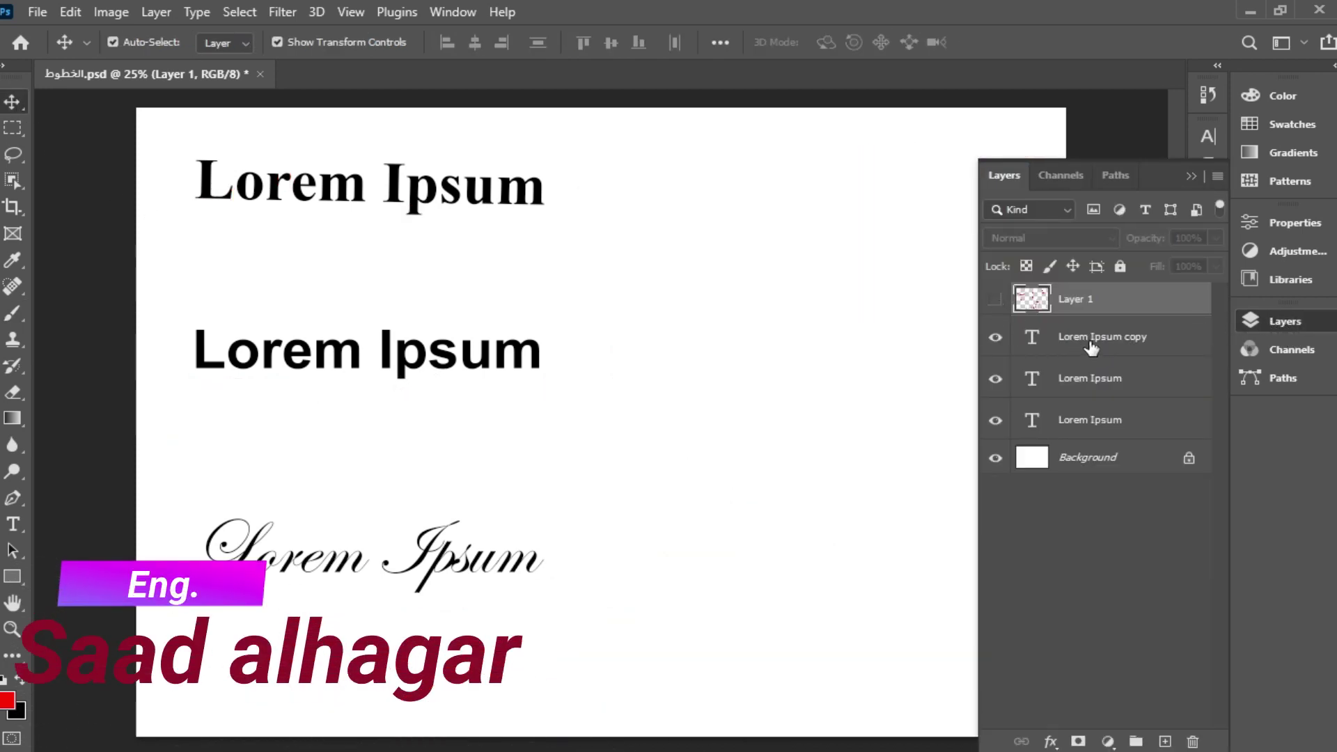
left_click(1091, 348)
left_click(1092, 379)
left_click(432, 344)
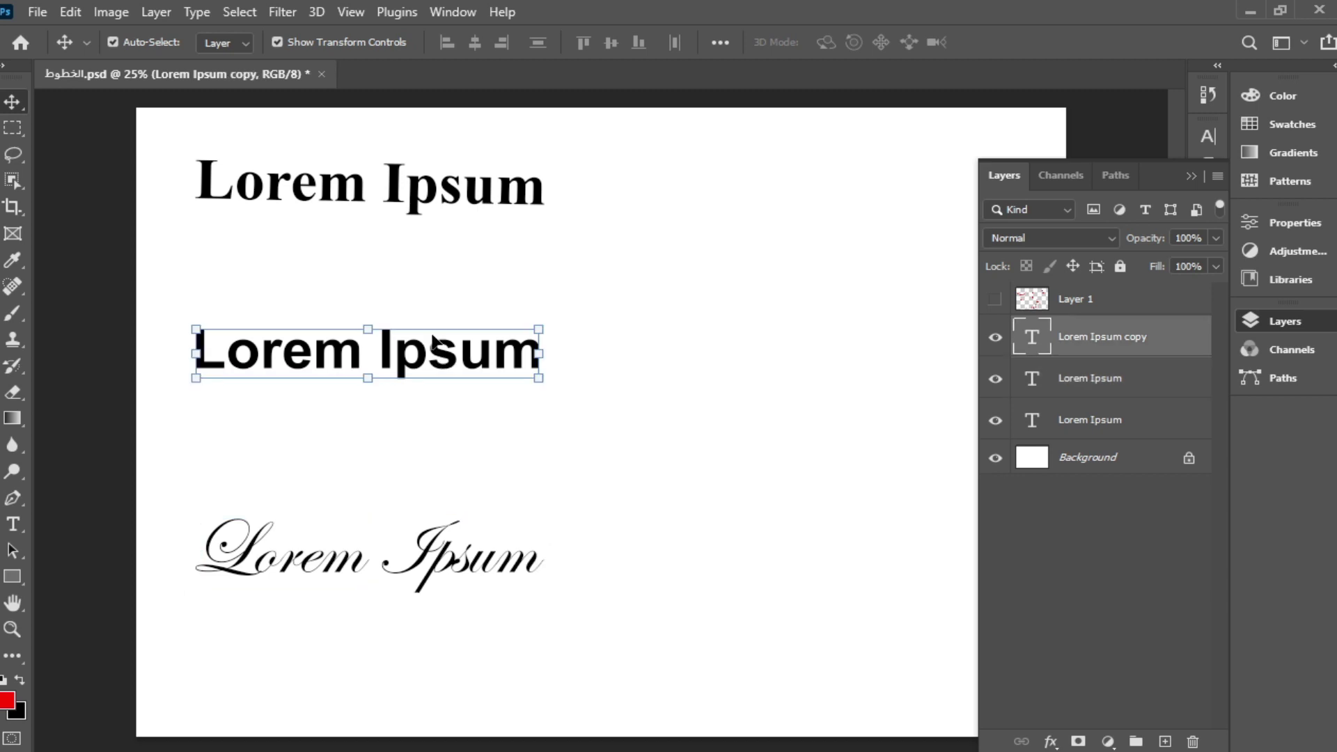
left_click_drag(451, 353, 451, 422)
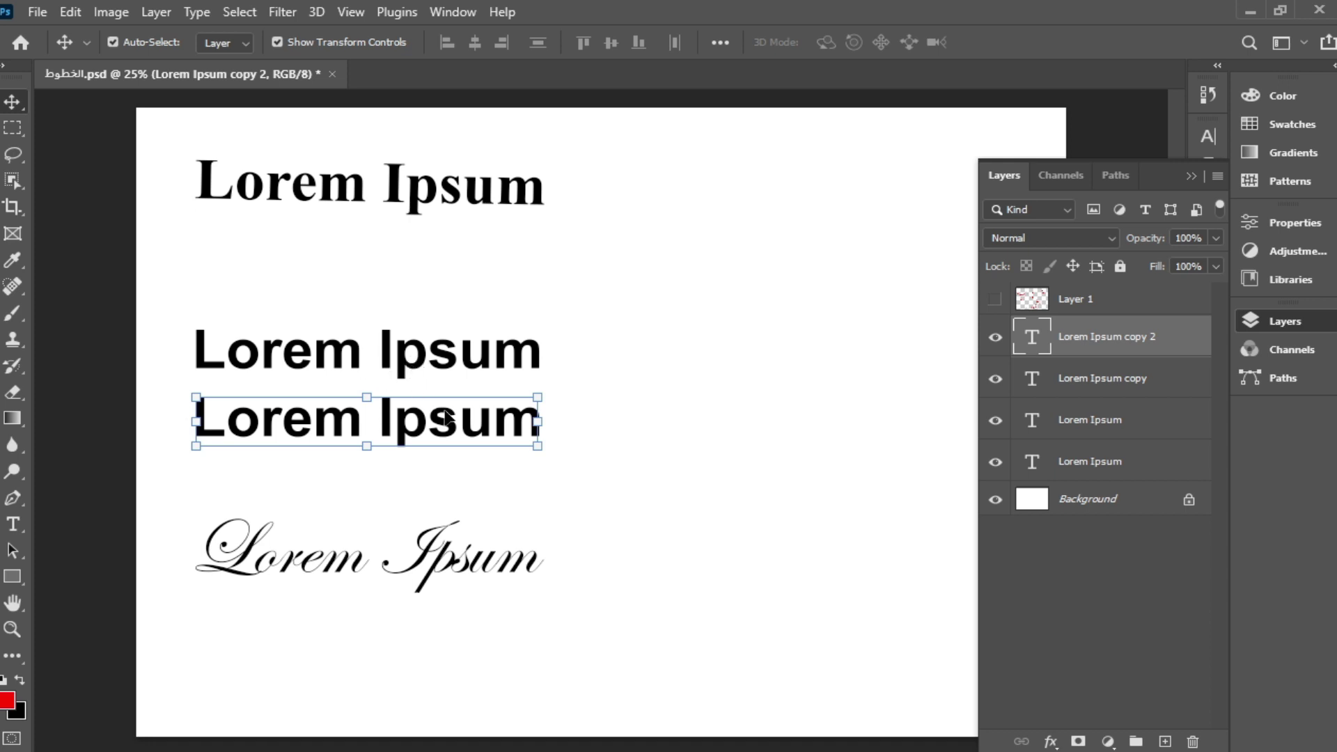
Step: Set the copied line to Regular weight and shrink it to about 71%
left_click(1268, 321)
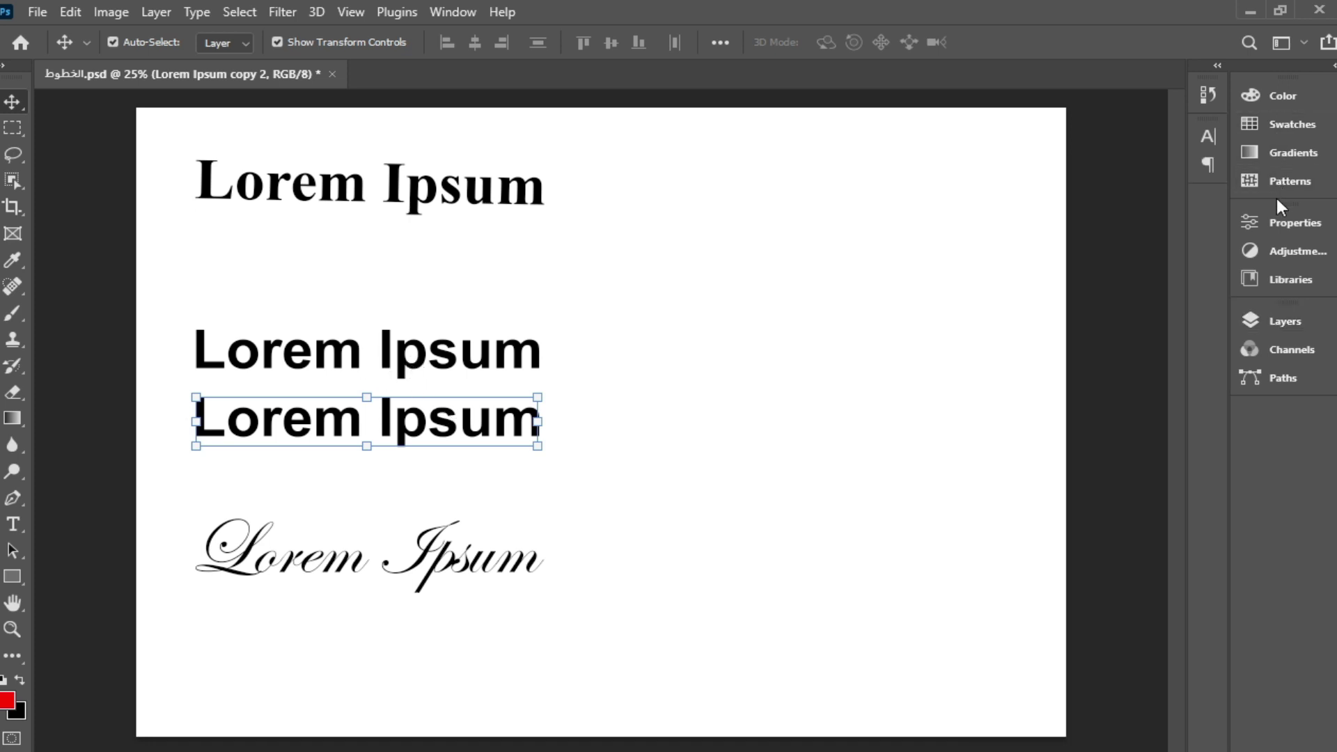
left_click(1275, 218)
left_click(1133, 375)
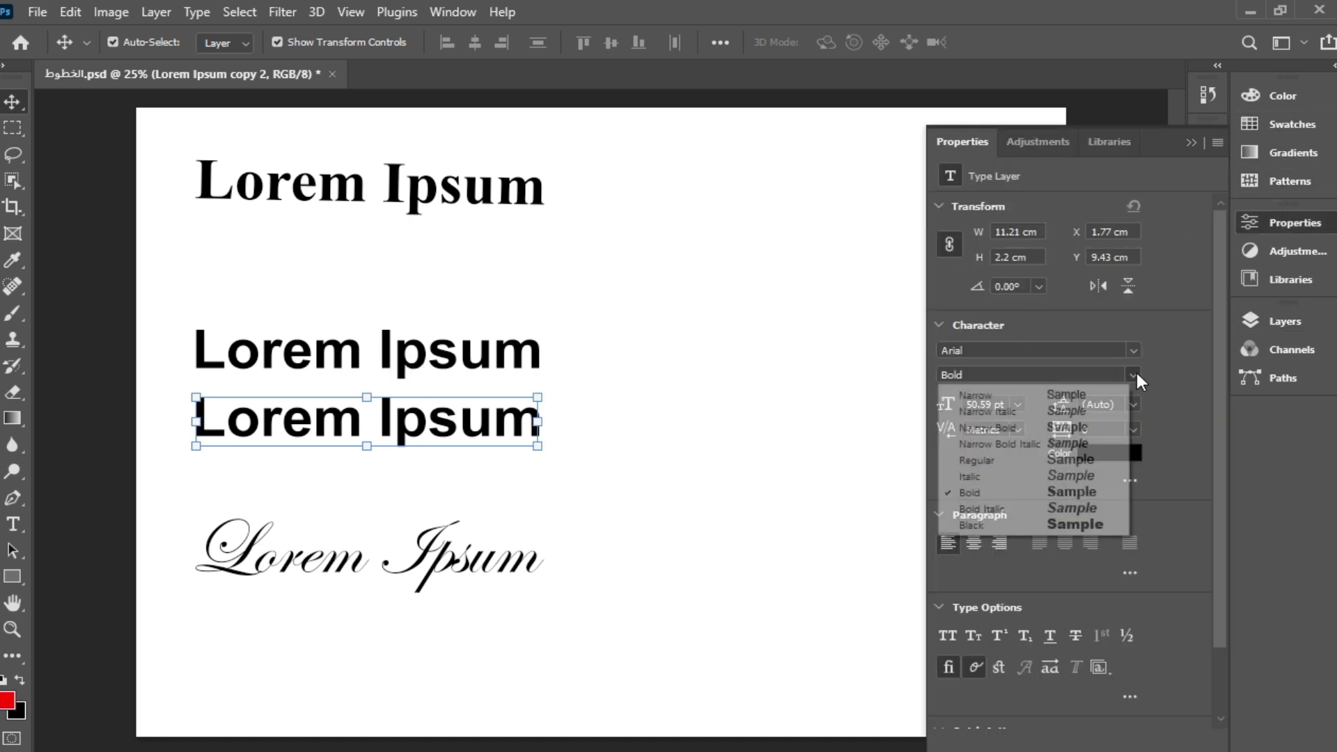
left_click(994, 462)
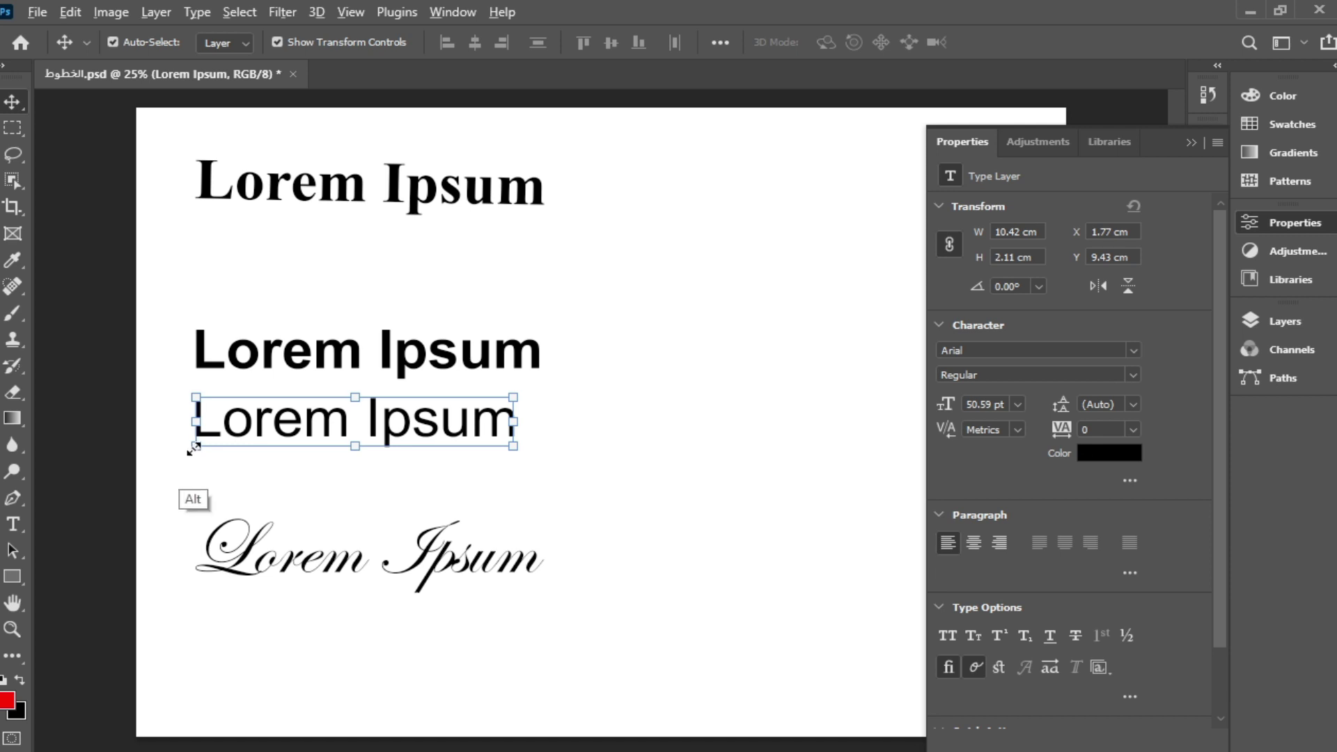
left_click_drag(196, 446, 241, 420)
left_click_drag(400, 421, 413, 410)
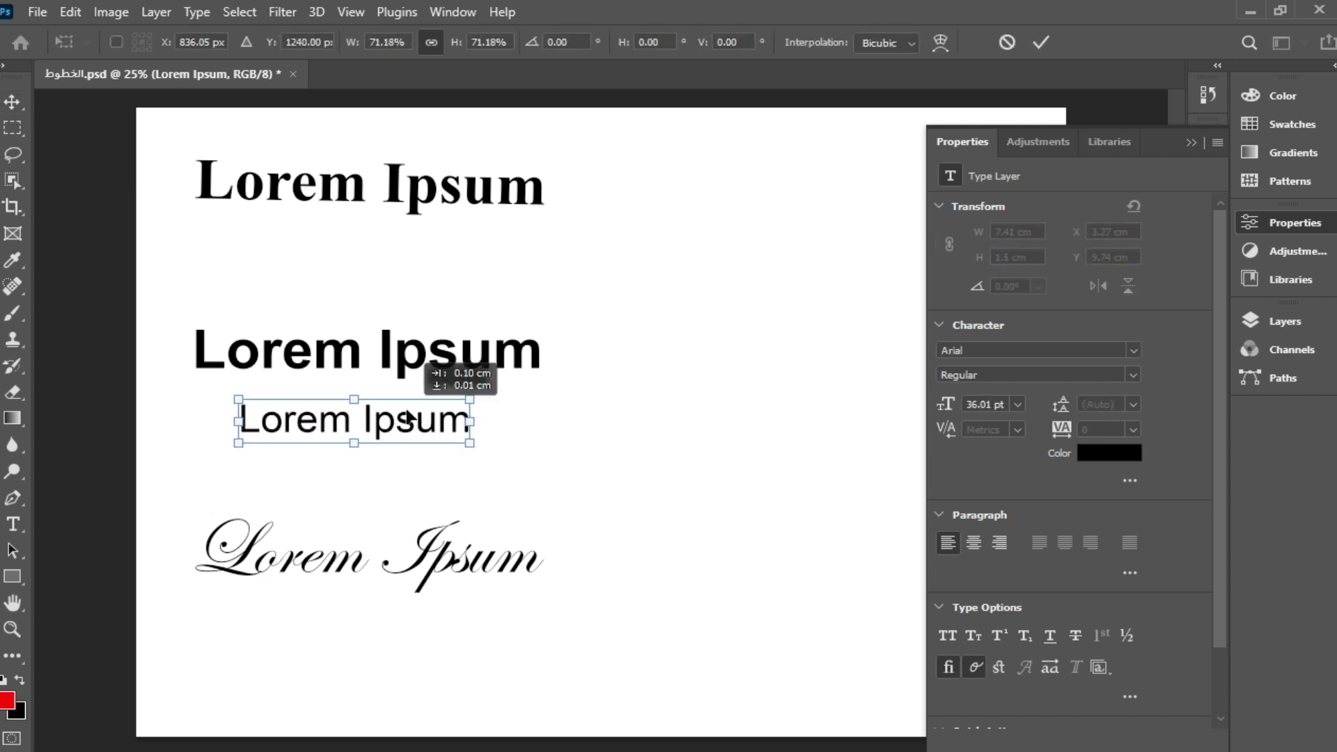
key("Return")
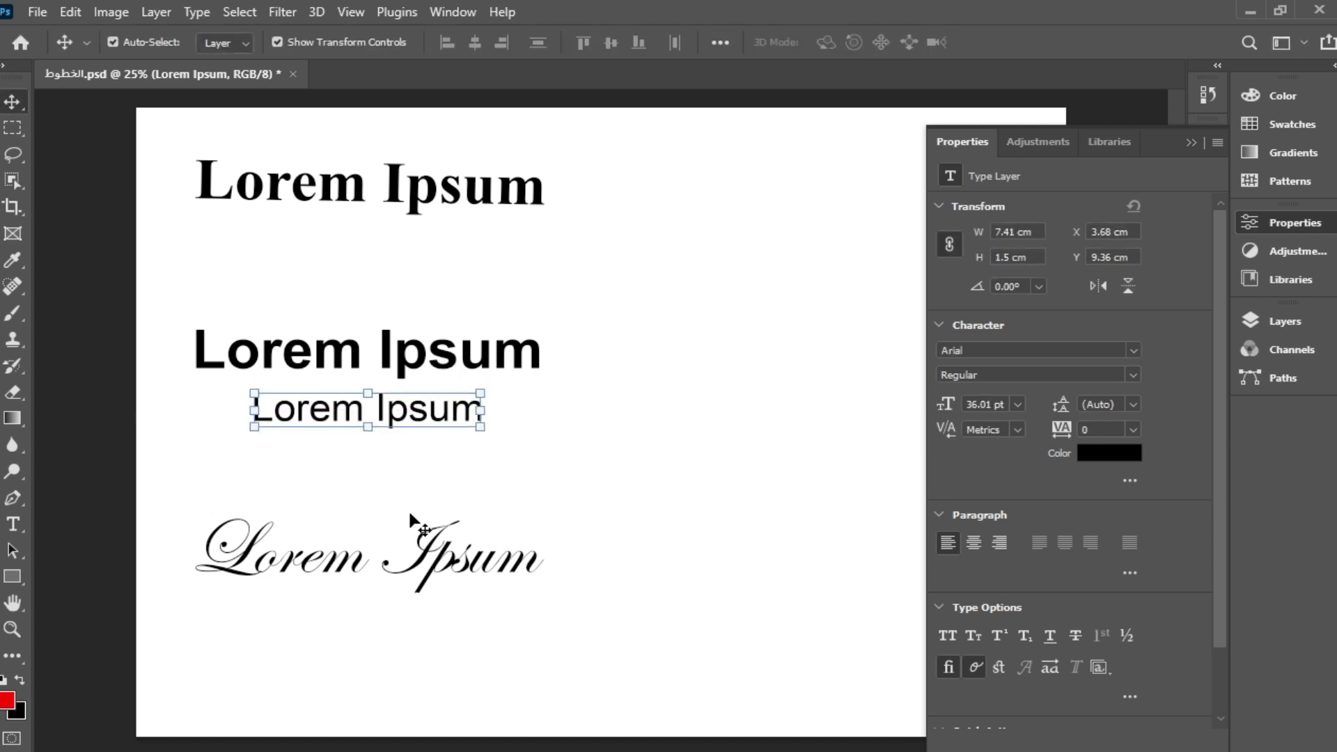
Step: Try rearranging the small and script lines, then undo the moves
left_click_drag(433, 424, 395, 648)
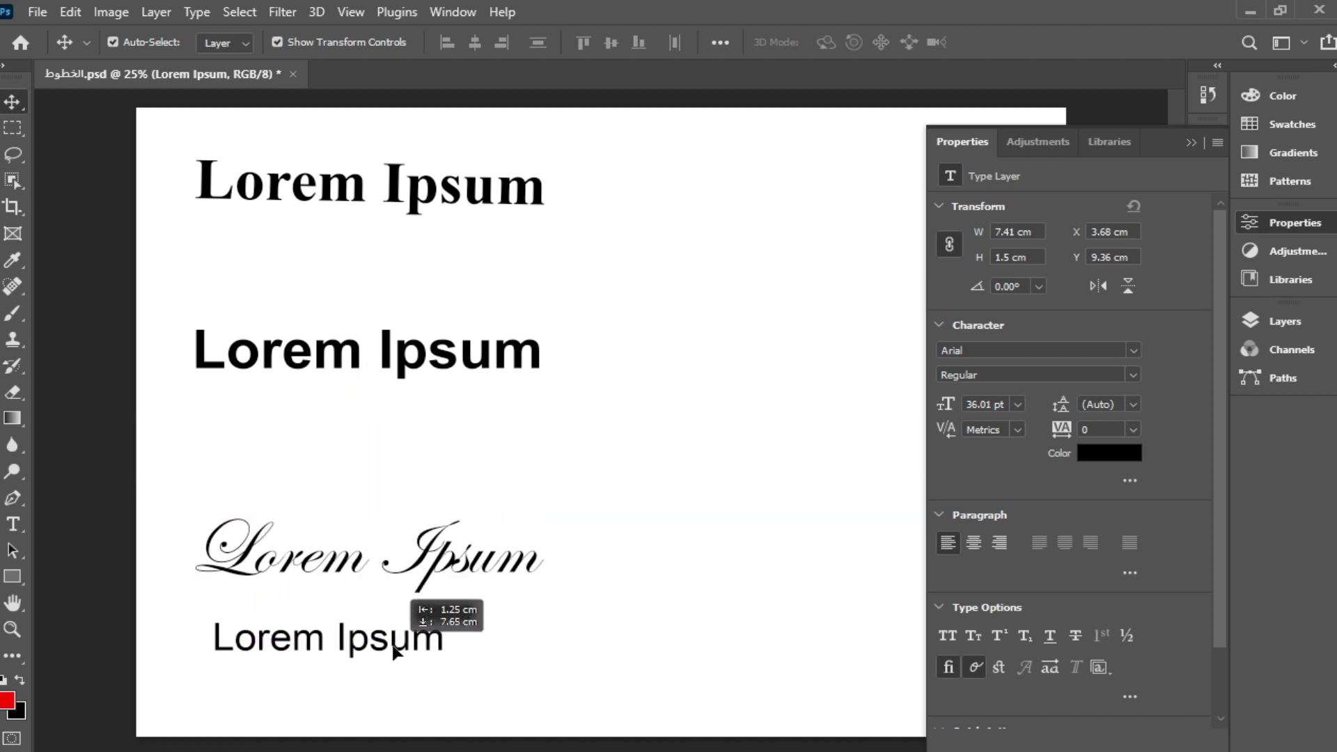
left_click_drag(440, 550, 439, 419)
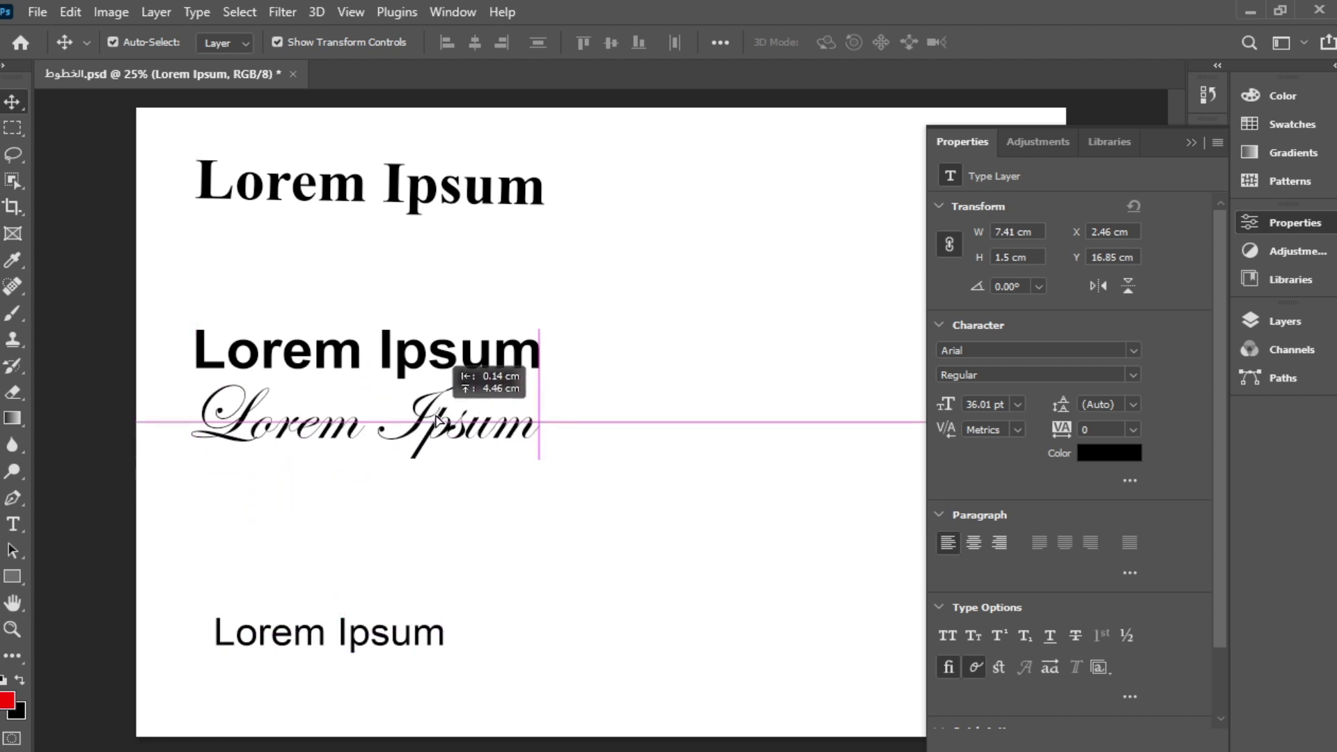
left_click(463, 533)
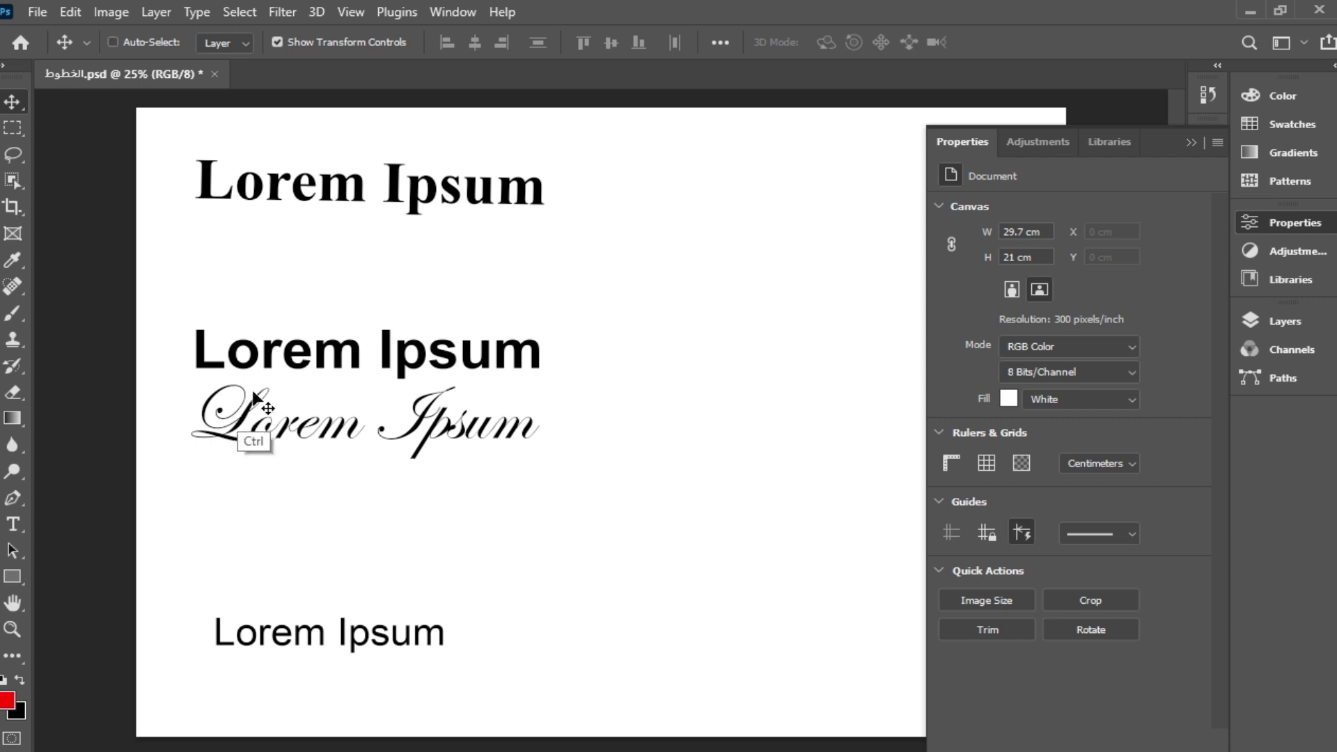
key("ctrl+z")
key("ctrl+z")
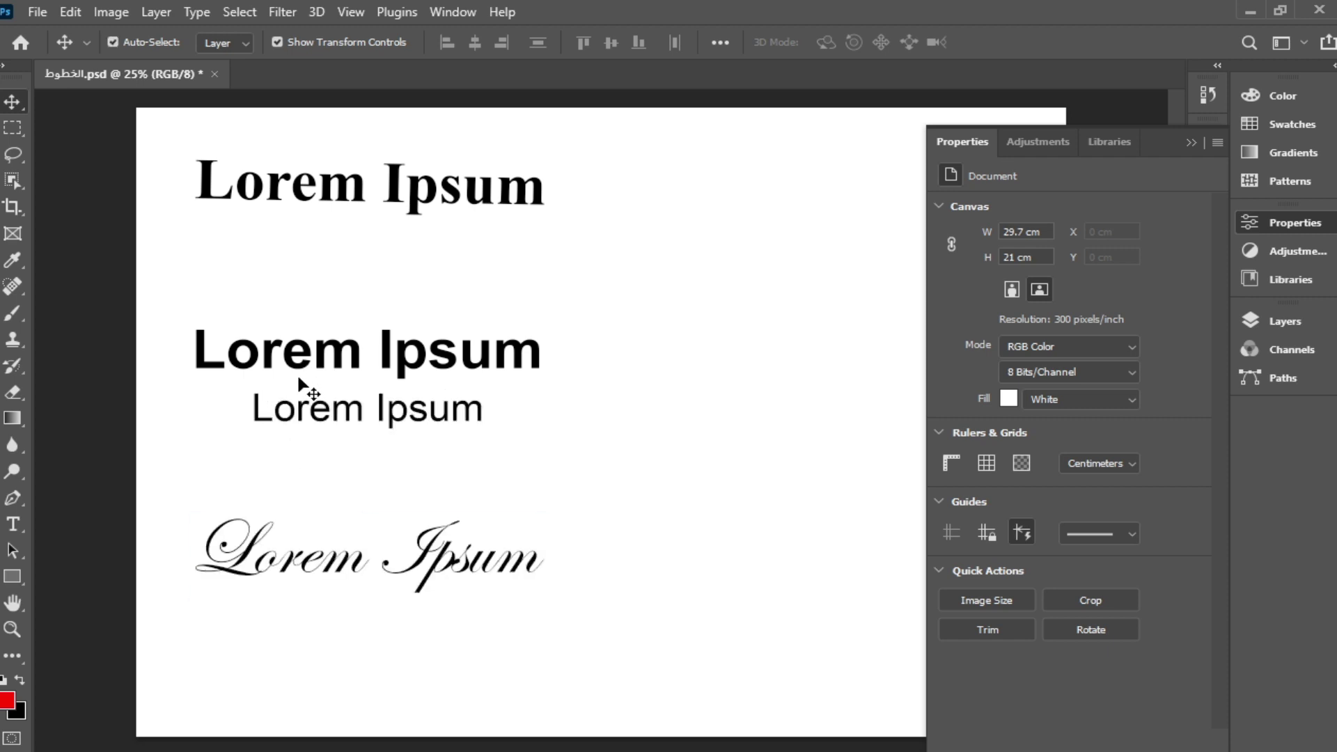
Step: Duplicate the top serif Lorem Ipsum line below itself and select the copy's text
left_click(438, 198)
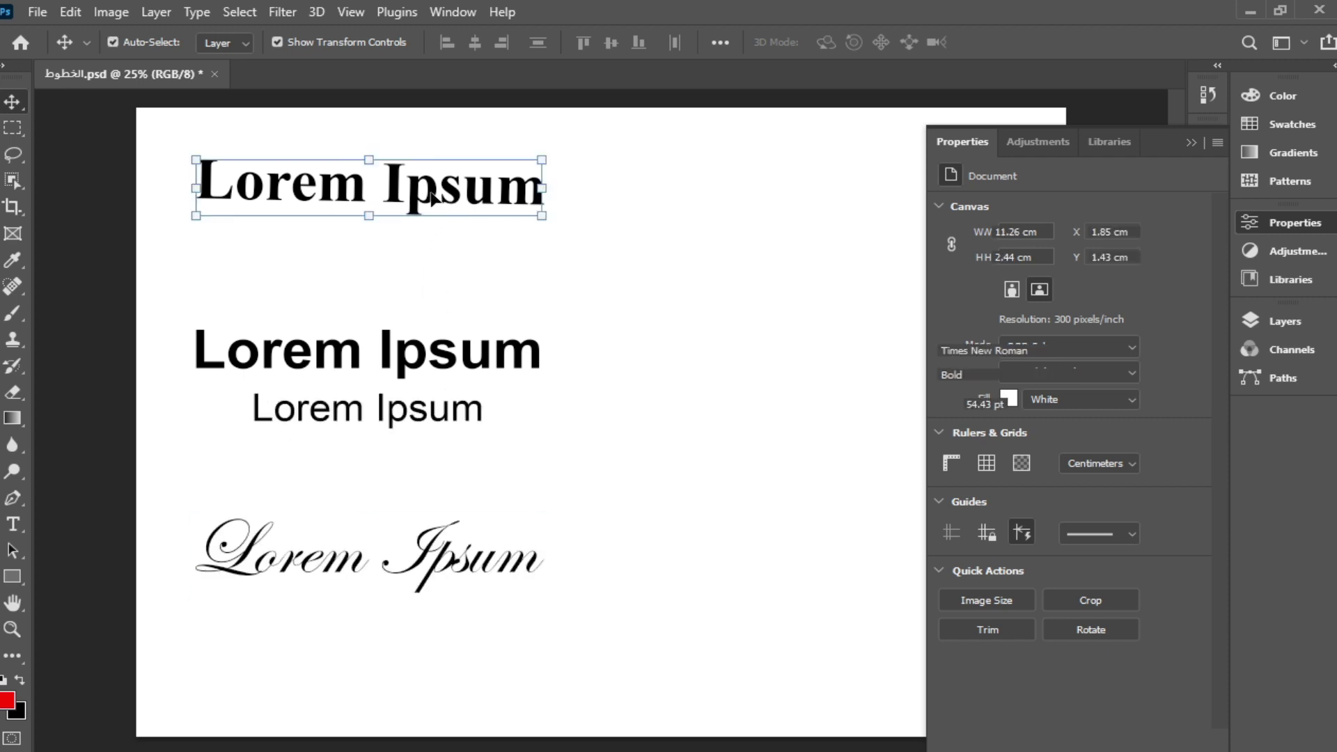
left_click_drag(426, 204, 427, 259)
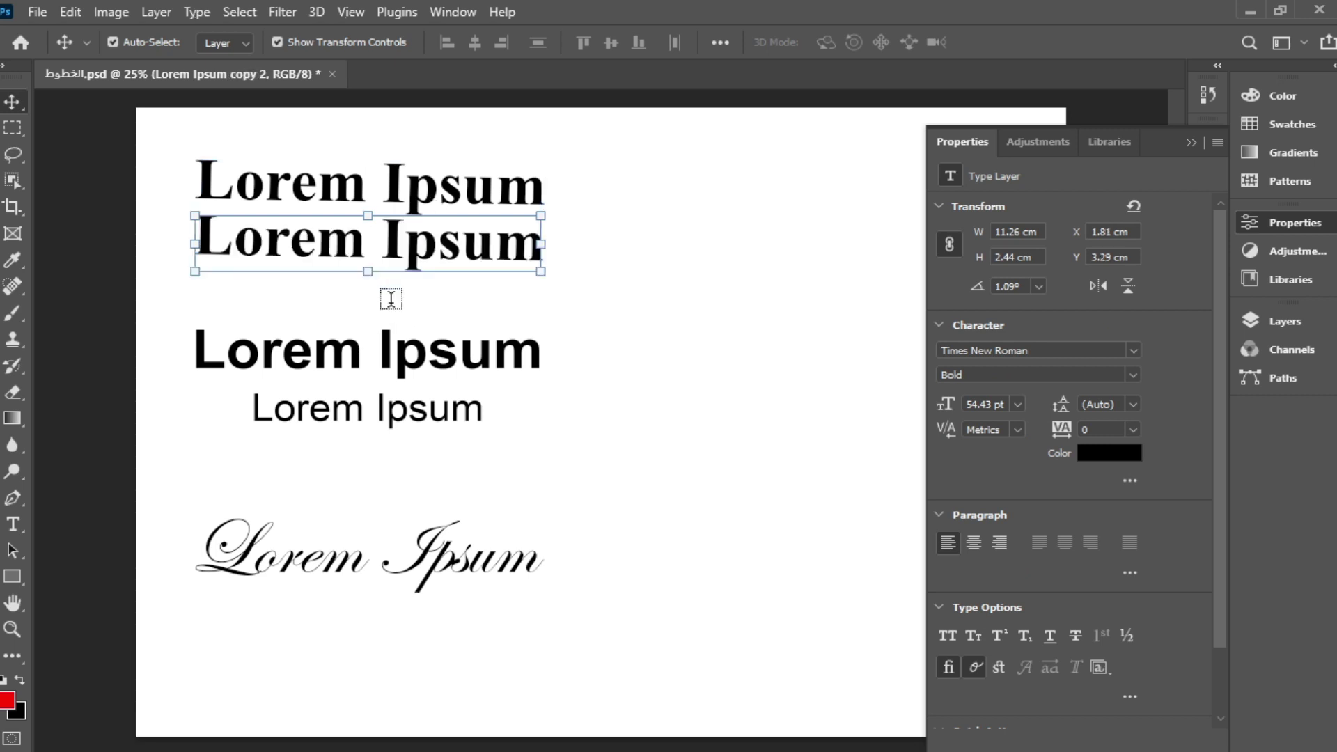
key("t")
left_click(424, 249)
double_click(424, 248)
left_click(425, 249)
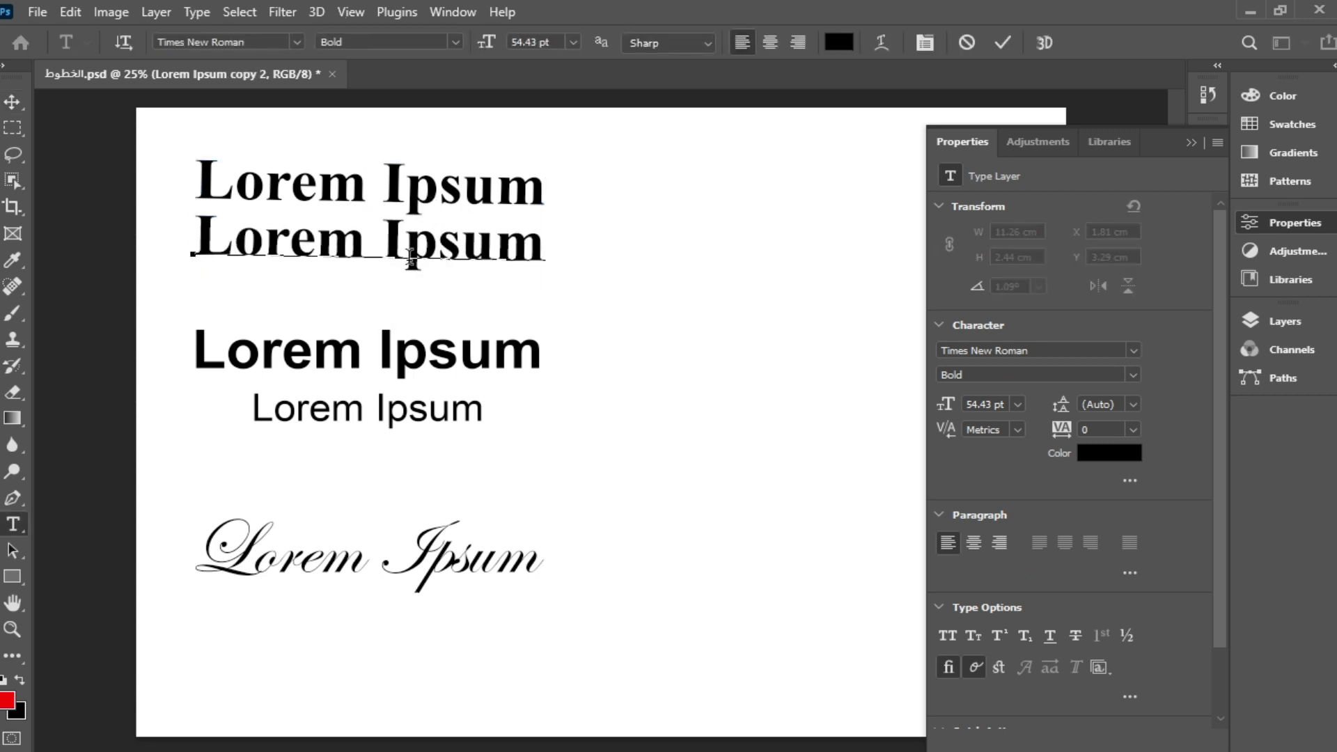
mouse_move(533, 248)
left_mouse_down()
mouse_move(198, 237)
mouse_move(545, 250)
left_mouse_up()
left_click(201, 233)
Step: Set the copied line to Colonna MT at 40 pt and centre it under the heading
left_click(1133, 350)
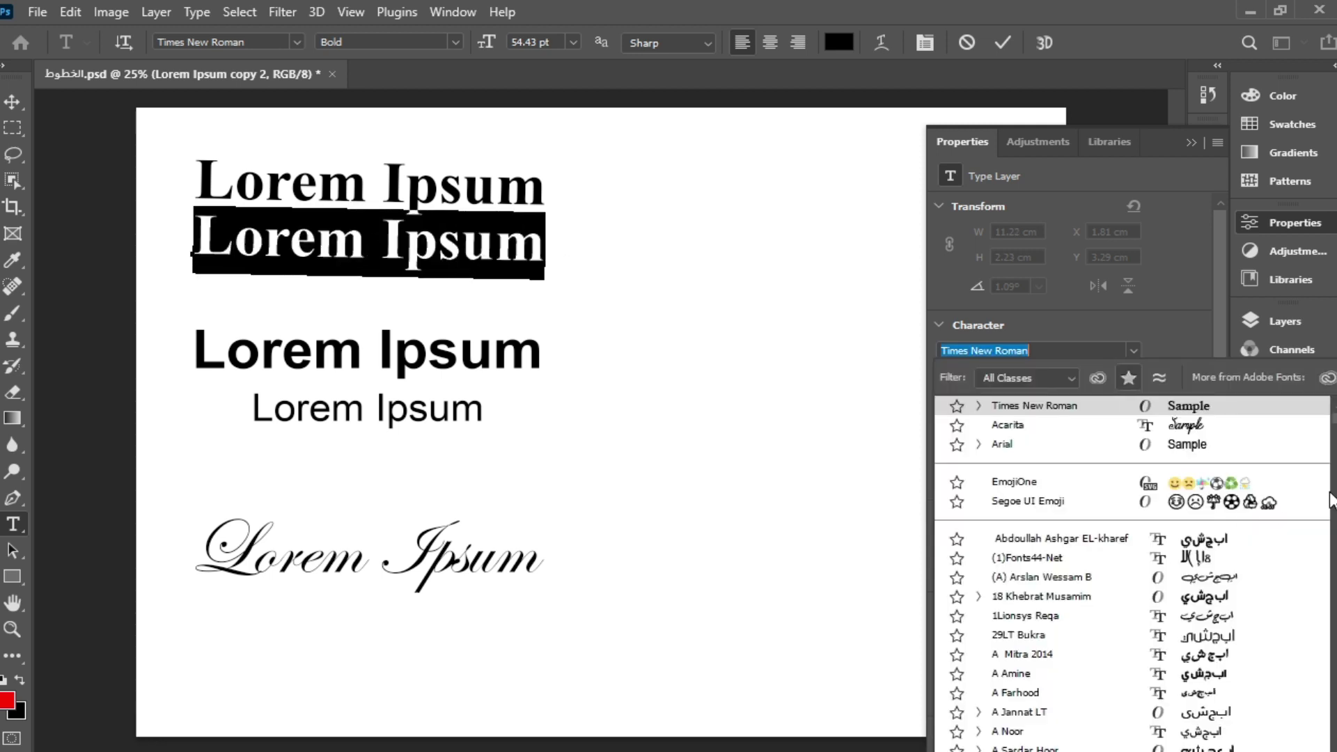
type("co")
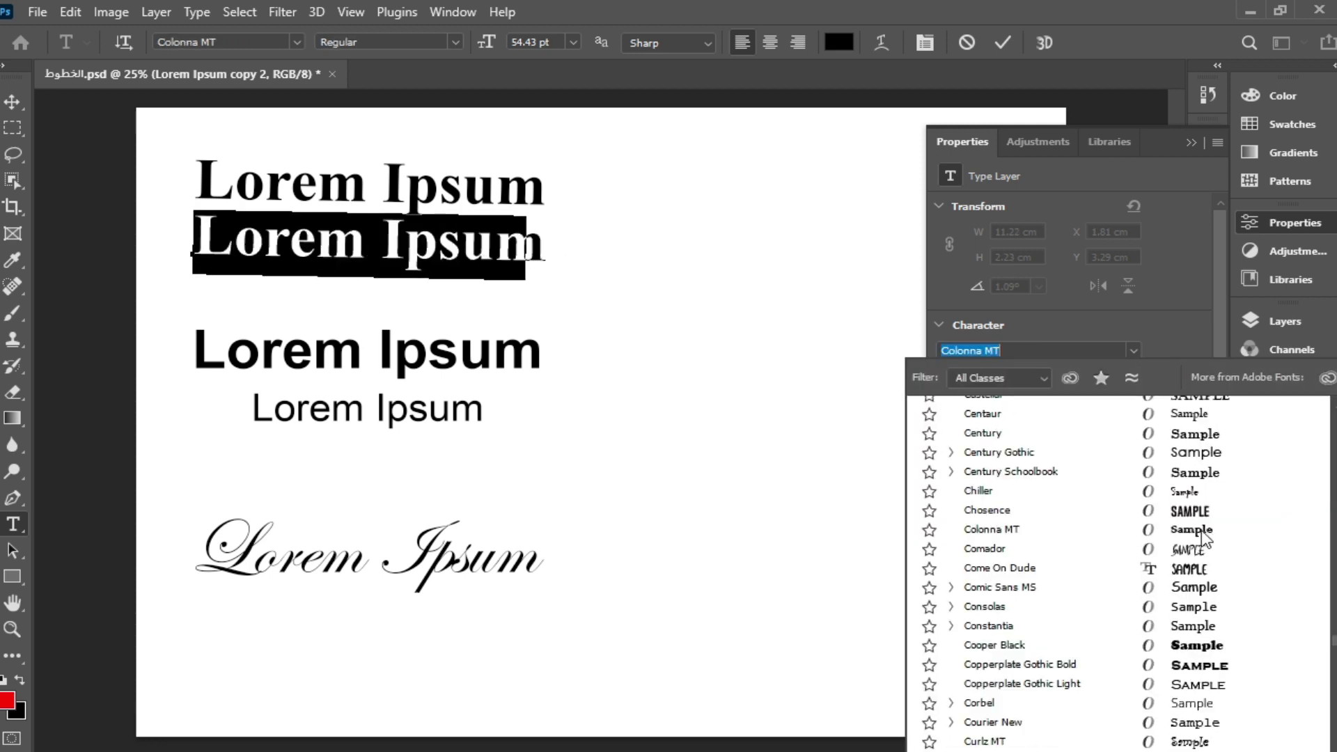
key("Return")
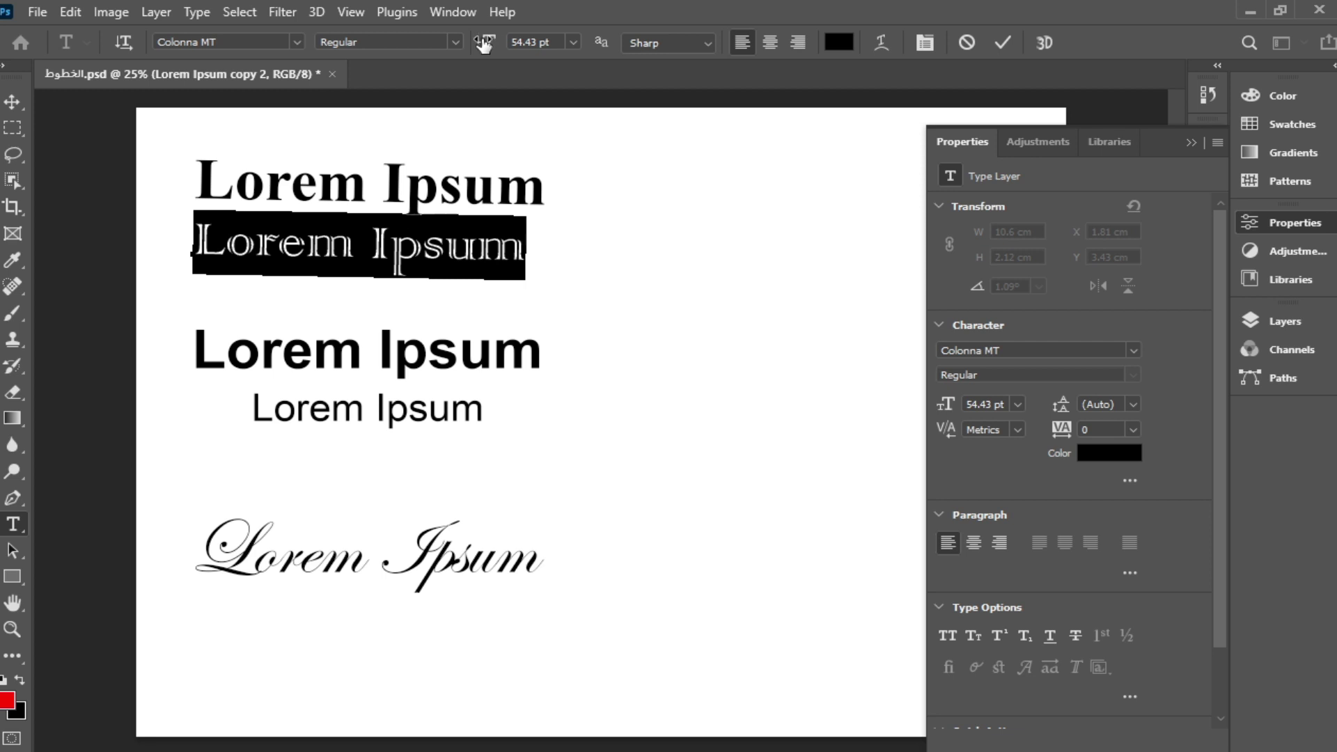
left_click_drag(490, 44, 478, 51)
left_click_drag(373, 195, 406, 195)
left_click(18, 102)
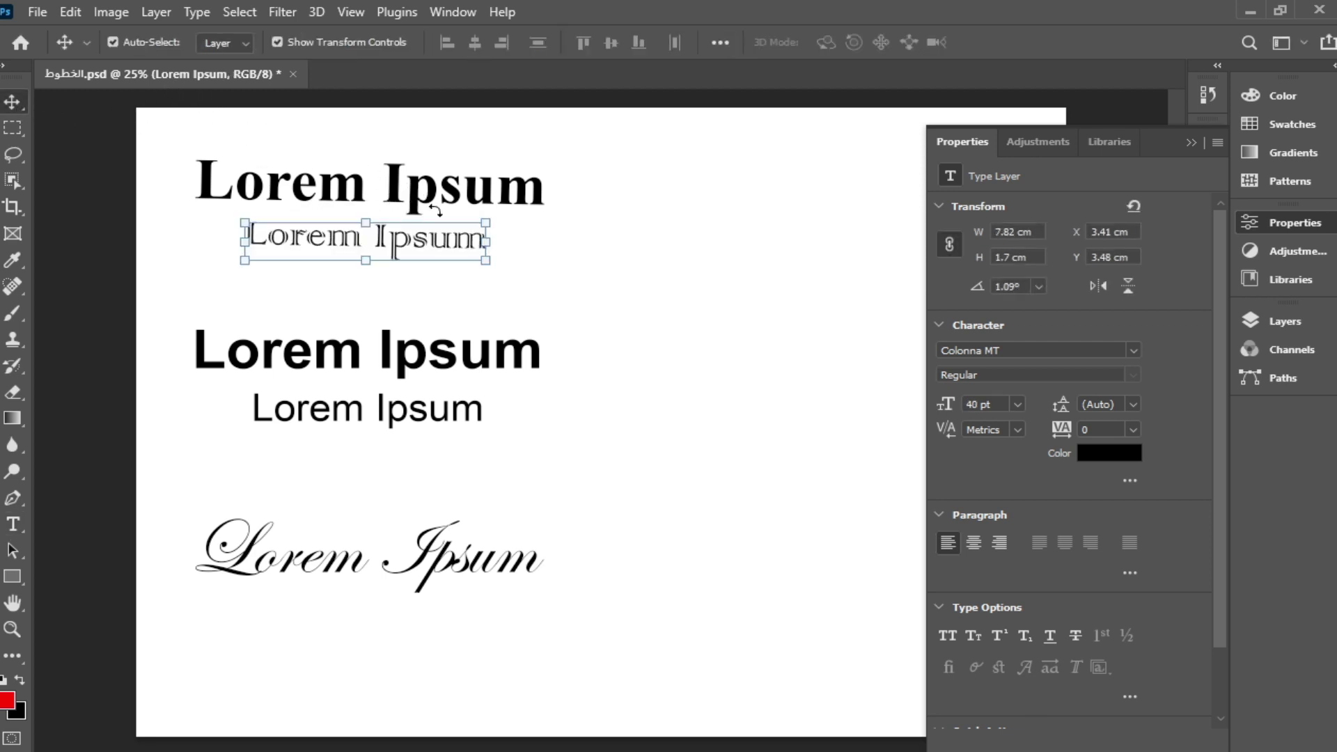
Step: Nudge the Colonna line into place beneath the first heading
left_click(583, 170)
left_click_drag(401, 240, 390, 283)
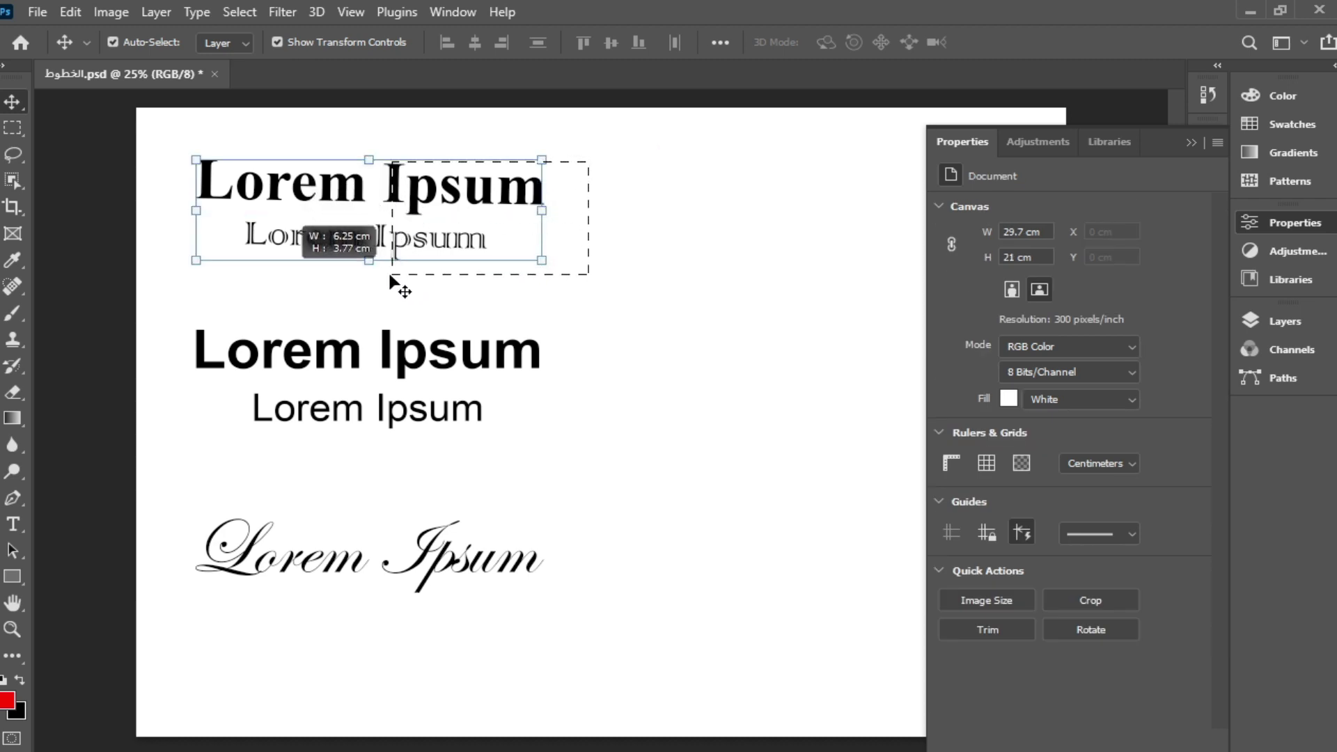
left_click(542, 317)
left_click(457, 269)
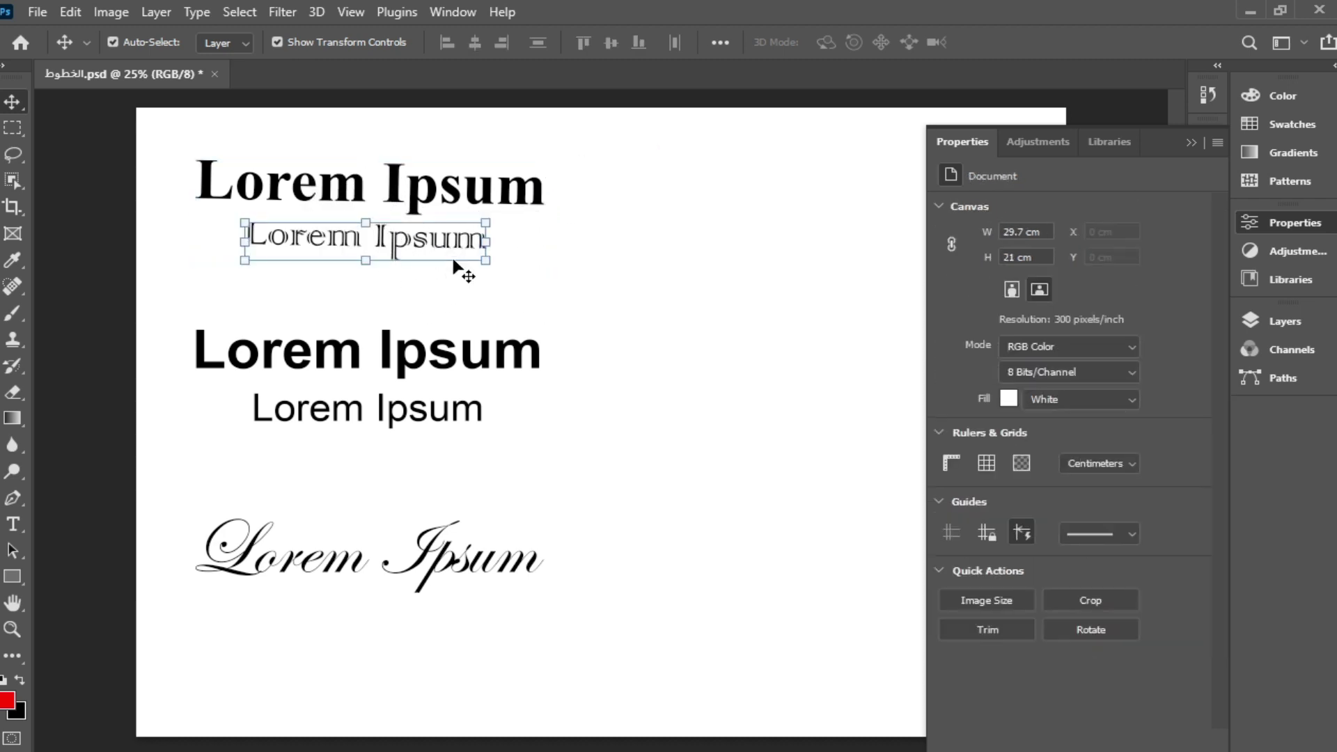
left_click(594, 260)
left_click(1296, 223)
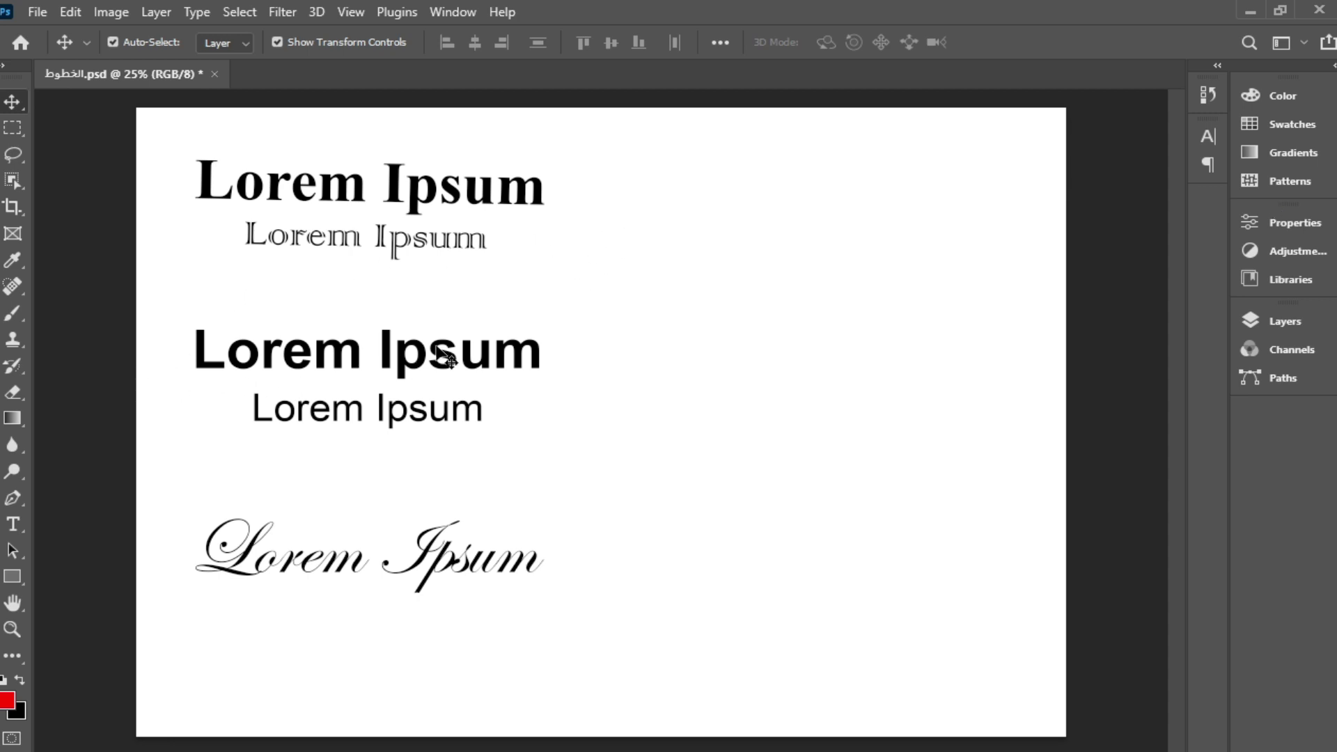
Step: On a new Layer 2, brush a red star scribble right of the text
key("b")
key("ctrl+shift+n")
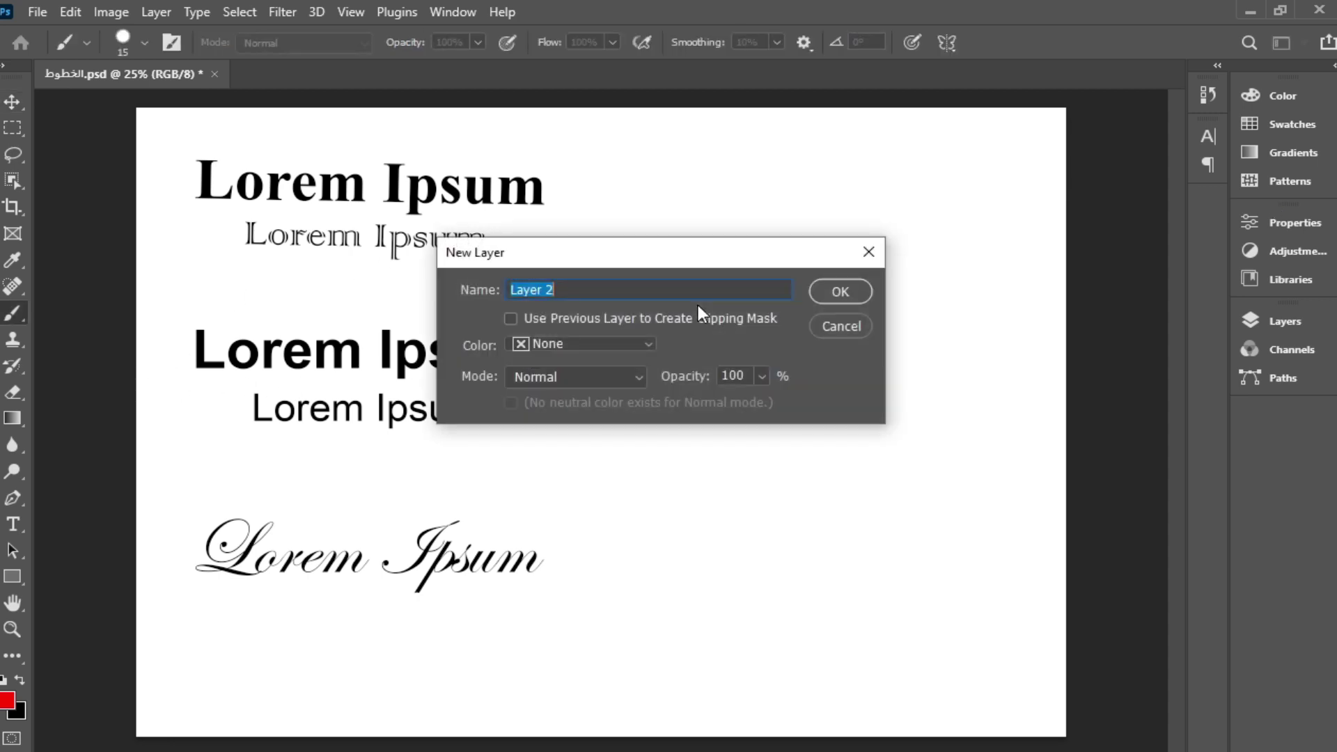
key("Return")
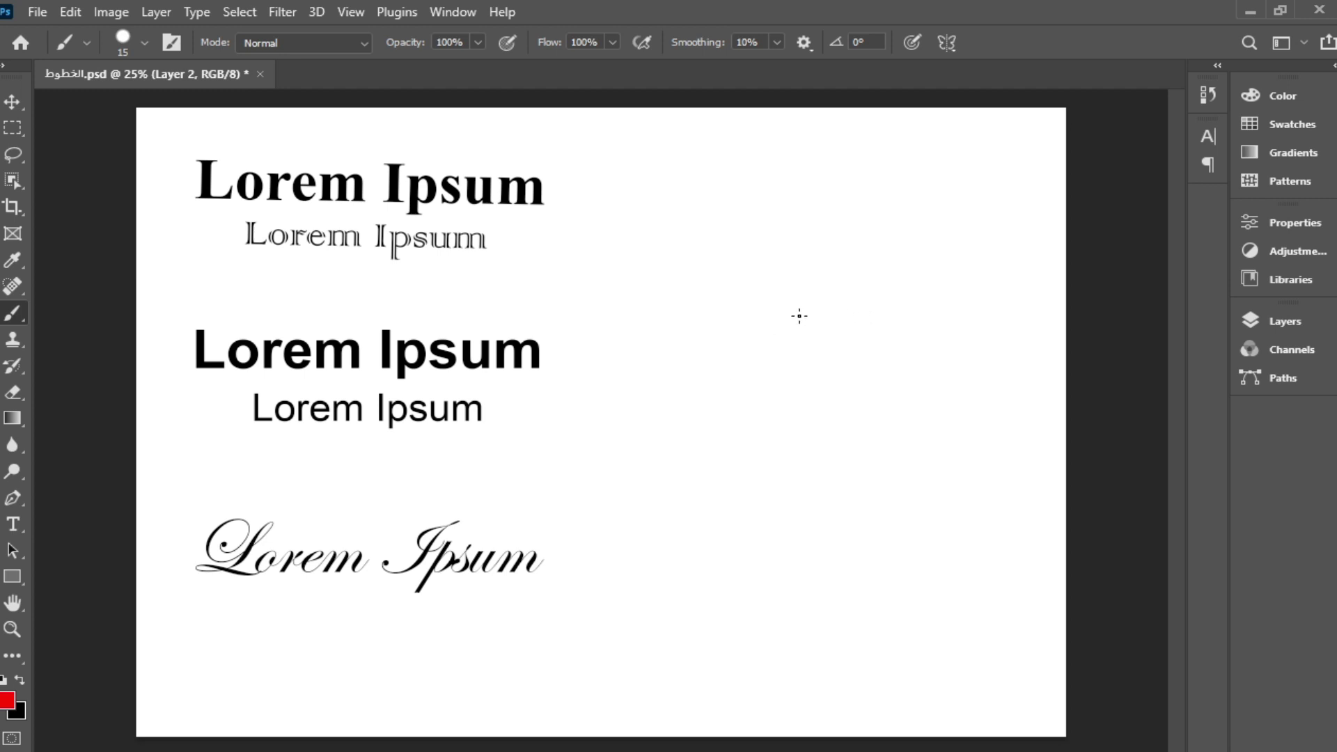
left_click_drag(749, 335, 825, 367)
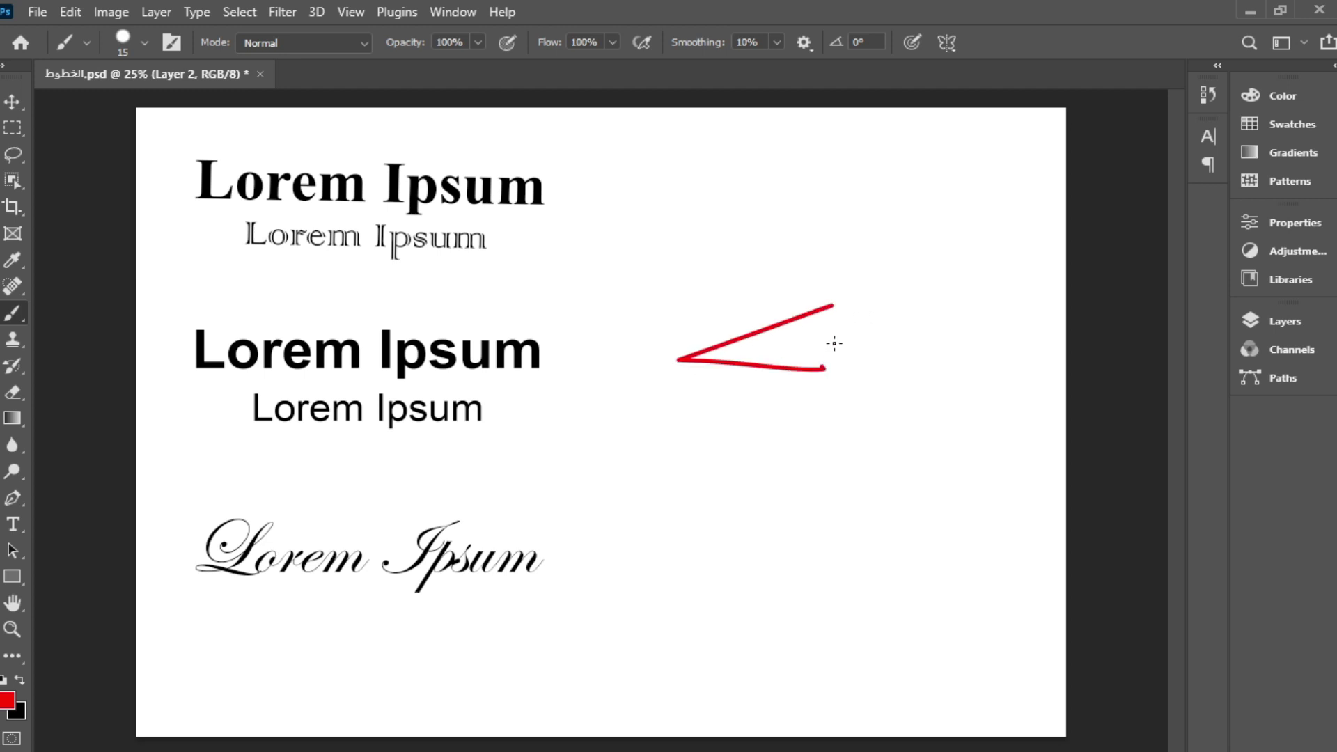
left_click_drag(766, 297, 695, 430)
left_click_drag(695, 312, 782, 403)
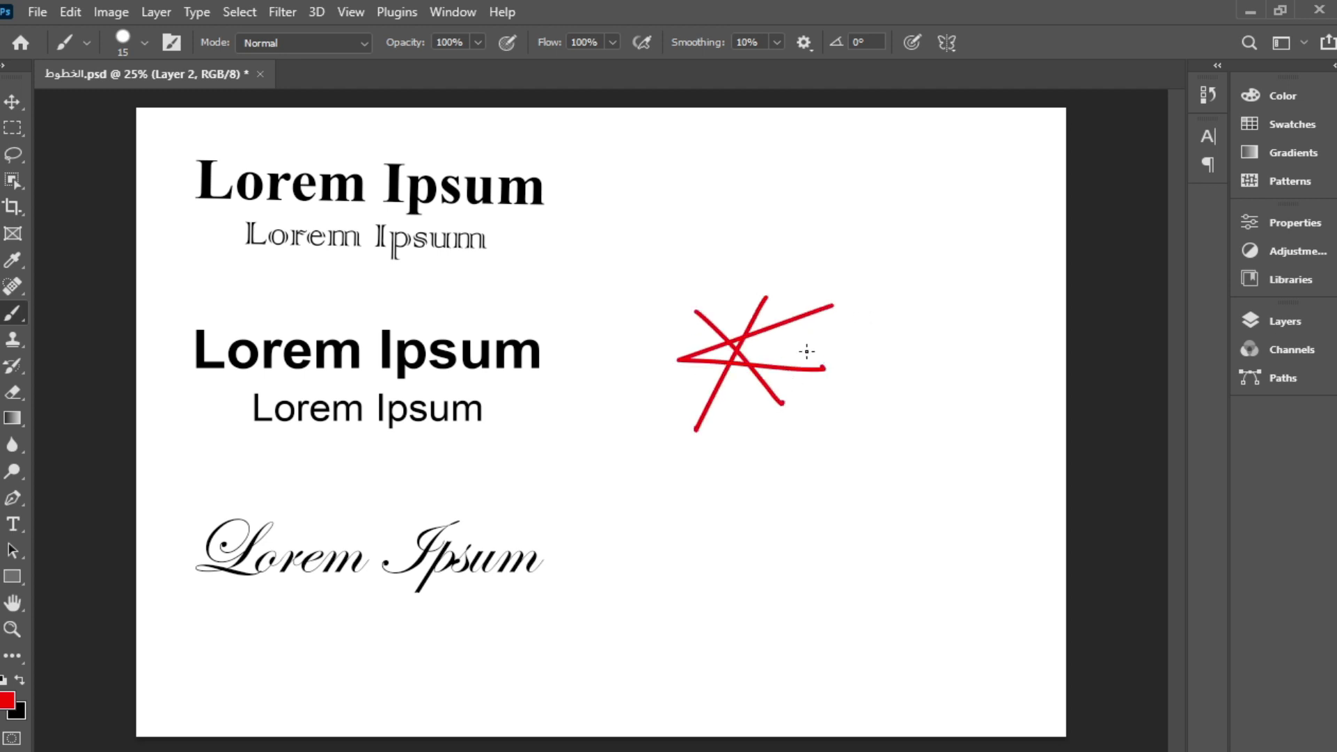
left_click_drag(807, 334, 676, 374)
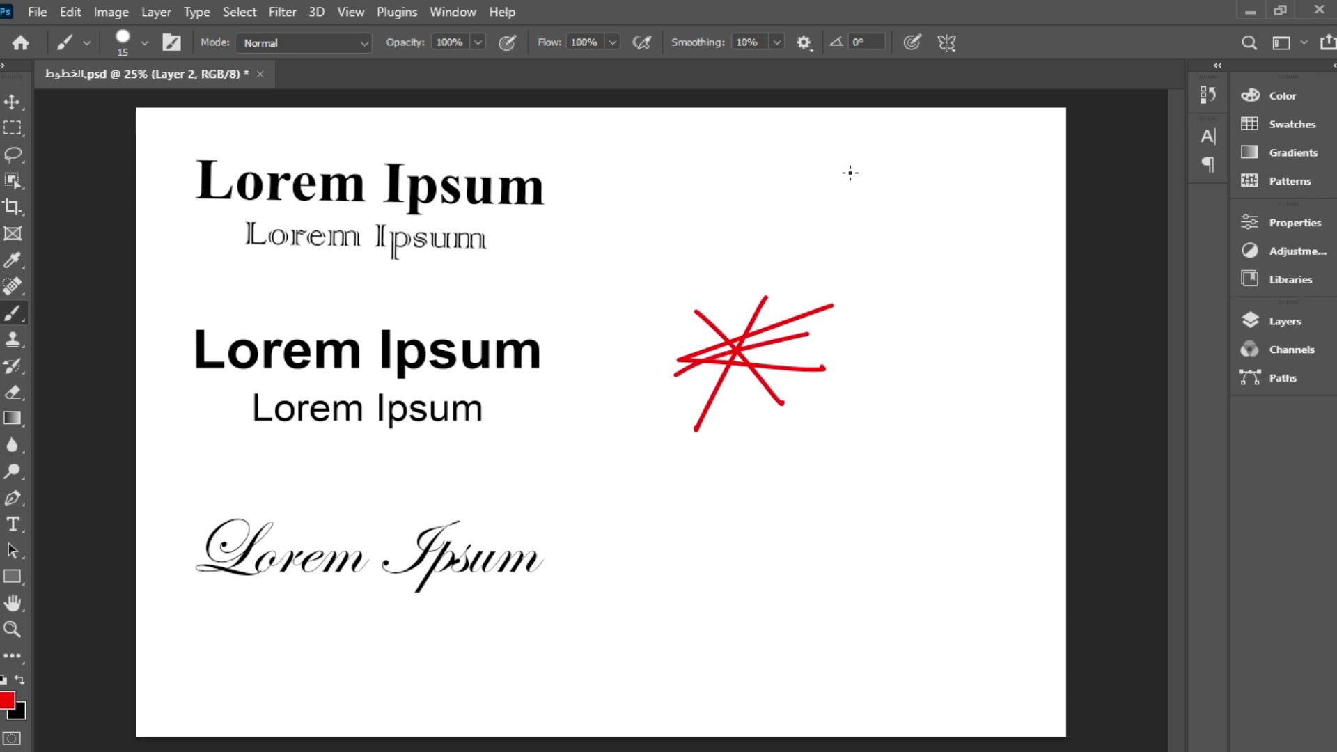
Step: Hand-write red 20 and 15 with a left arrow and an underline
left_click_drag(869, 161, 875, 198)
left_click_drag(923, 162, 894, 197)
left_click_drag(816, 186, 736, 197)
left_click_drag(632, 190, 665, 218)
left_click_drag(694, 187, 693, 187)
left_click_drag(932, 207, 660, 258)
Step: Draw a hatched, underlined red square beside the star
left_click_drag(975, 335, 879, 431)
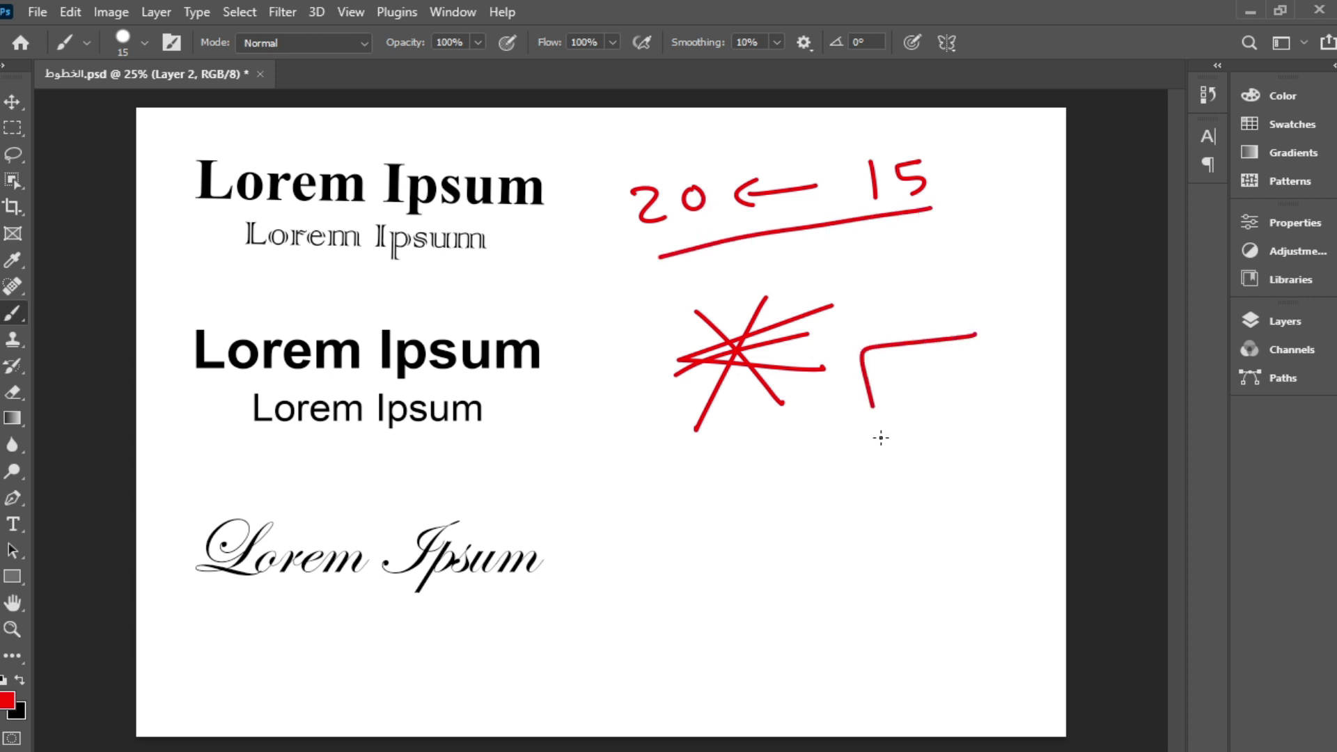
left_click_drag(990, 341, 907, 445)
mouse_move(958, 350)
left_mouse_down()
mouse_move(895, 390)
mouse_move(955, 433)
mouse_move(960, 395)
left_mouse_up()
mouse_move(930, 366)
left_mouse_down()
mouse_move(941, 413)
mouse_move(917, 417)
left_mouse_up()
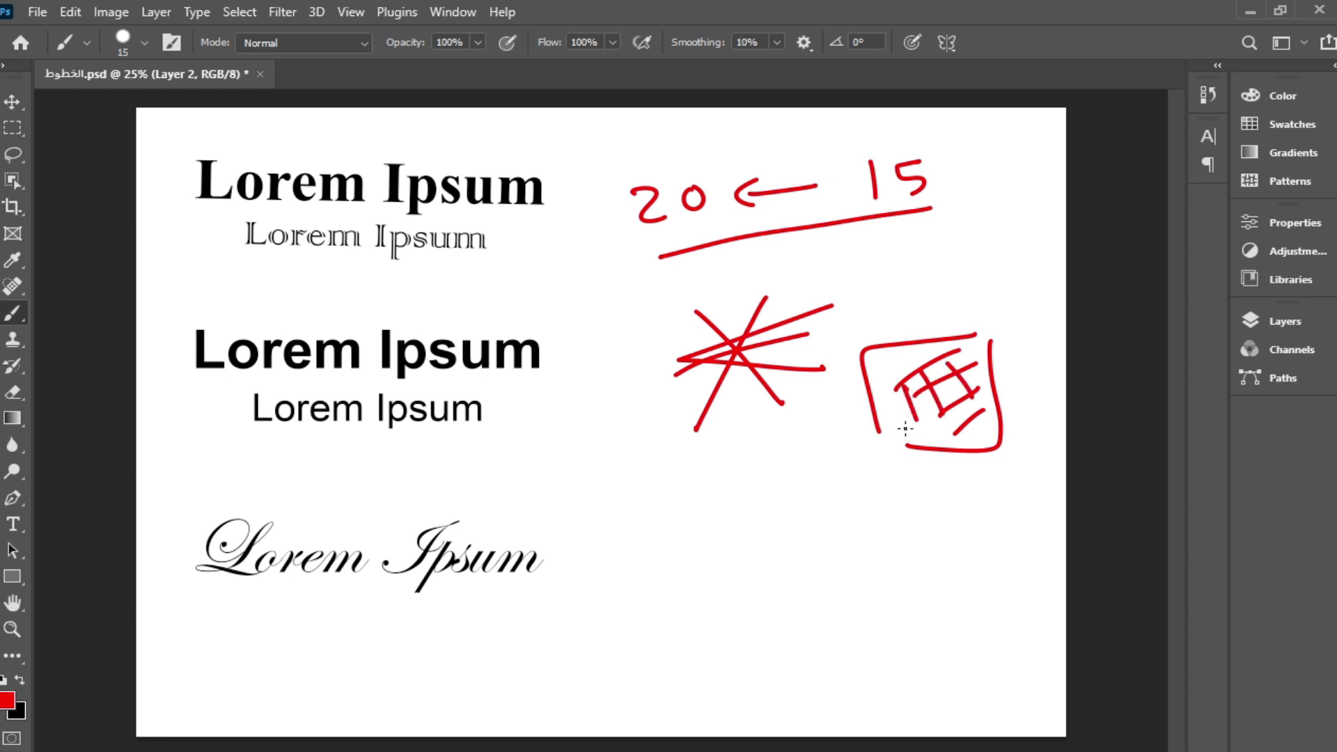
left_click_drag(1003, 456, 912, 467)
Step: Hand-write dotted red Arabic lettering above the square
left_click_drag(970, 259, 940, 314)
left_click(949, 249)
left_click(898, 263)
mouse_move(887, 278)
left_mouse_down()
mouse_move(870, 313)
mouse_move(840, 306)
left_mouse_up()
left_click(874, 260)
left_click_drag(844, 259, 848, 299)
Step: Add a red arrow, three lines beside the script text, and ticks on all three samples
mouse_move(848, 446)
left_mouse_down()
mouse_move(751, 479)
mouse_move(773, 498)
left_mouse_up()
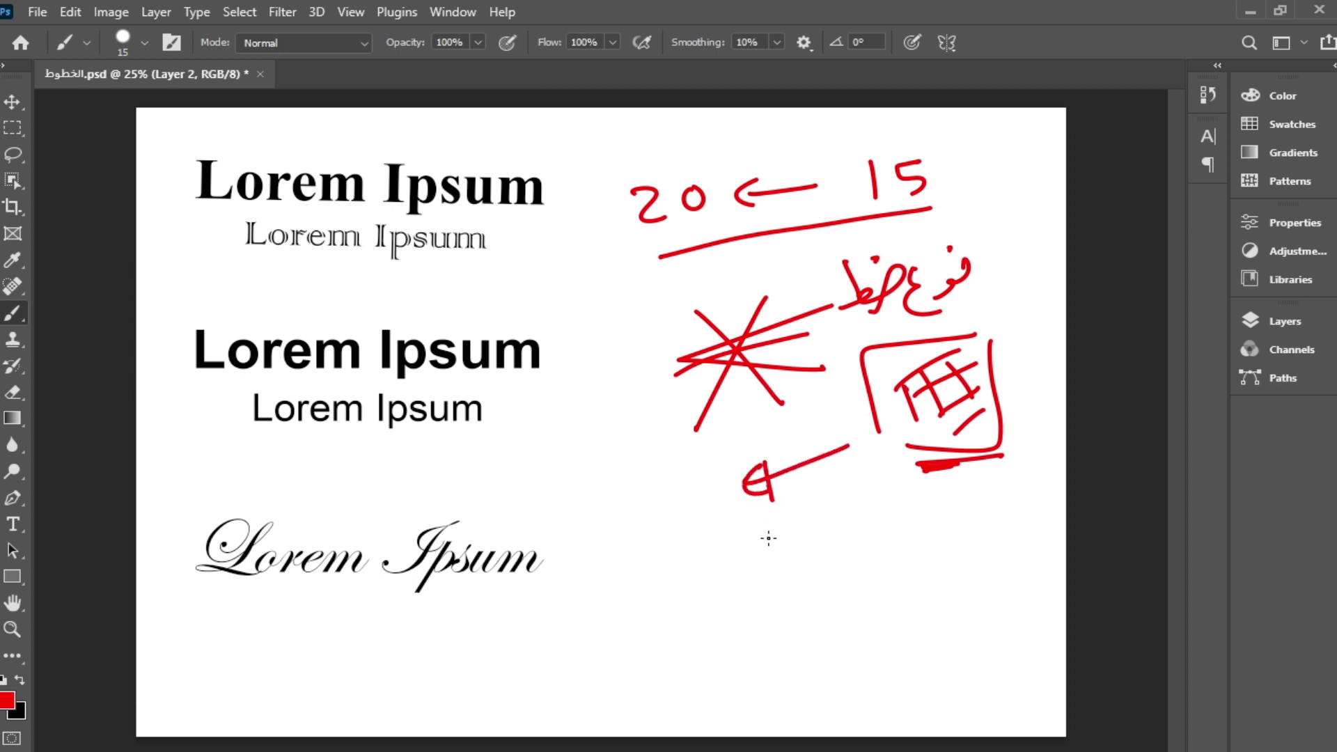
left_click_drag(825, 574, 610, 600)
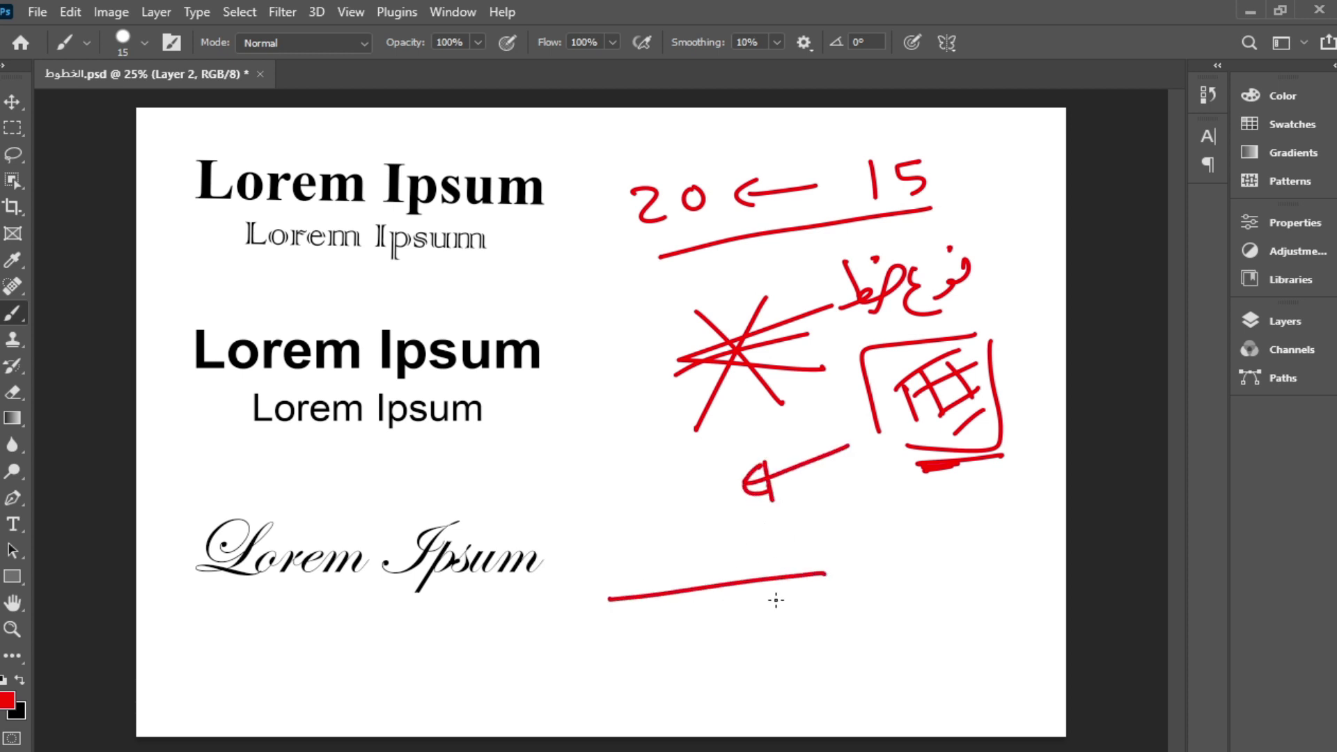
left_click_drag(794, 604, 663, 625)
left_click_drag(792, 633, 673, 654)
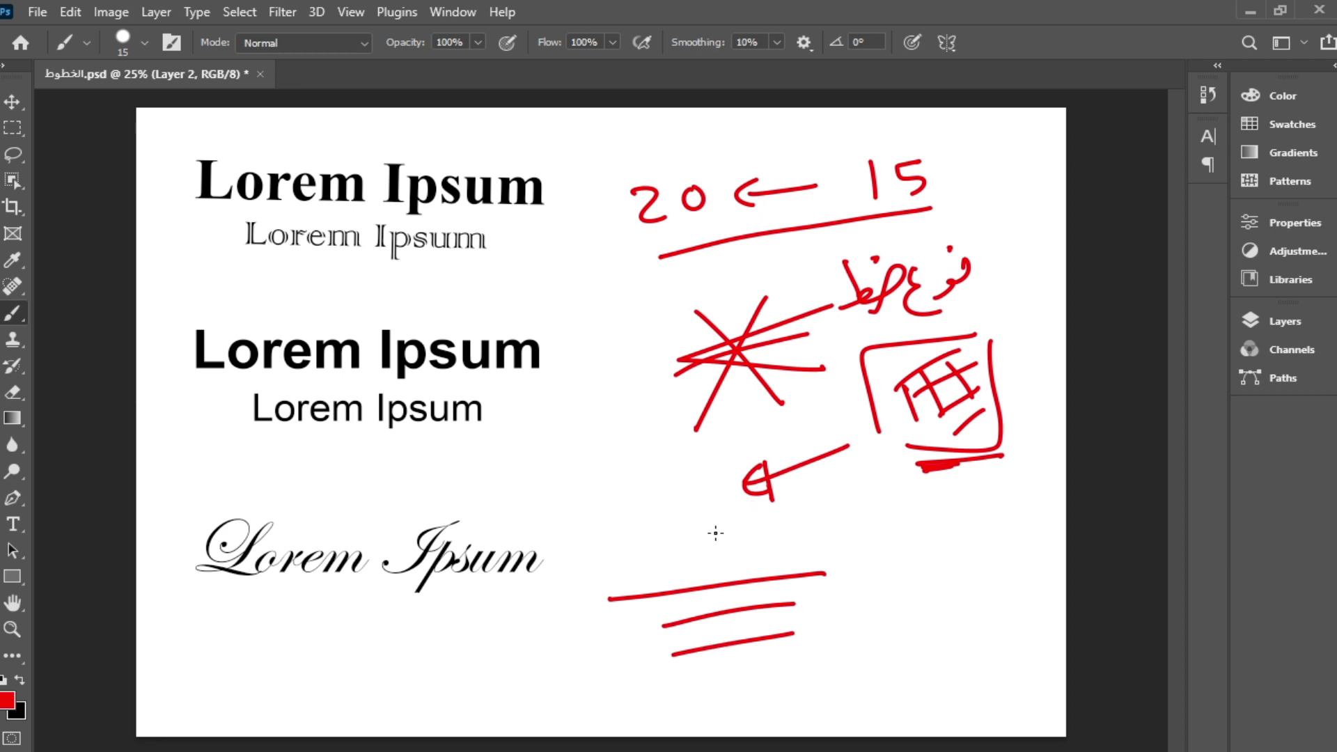
left_click_drag(480, 275, 534, 272)
left_click_drag(516, 431, 573, 426)
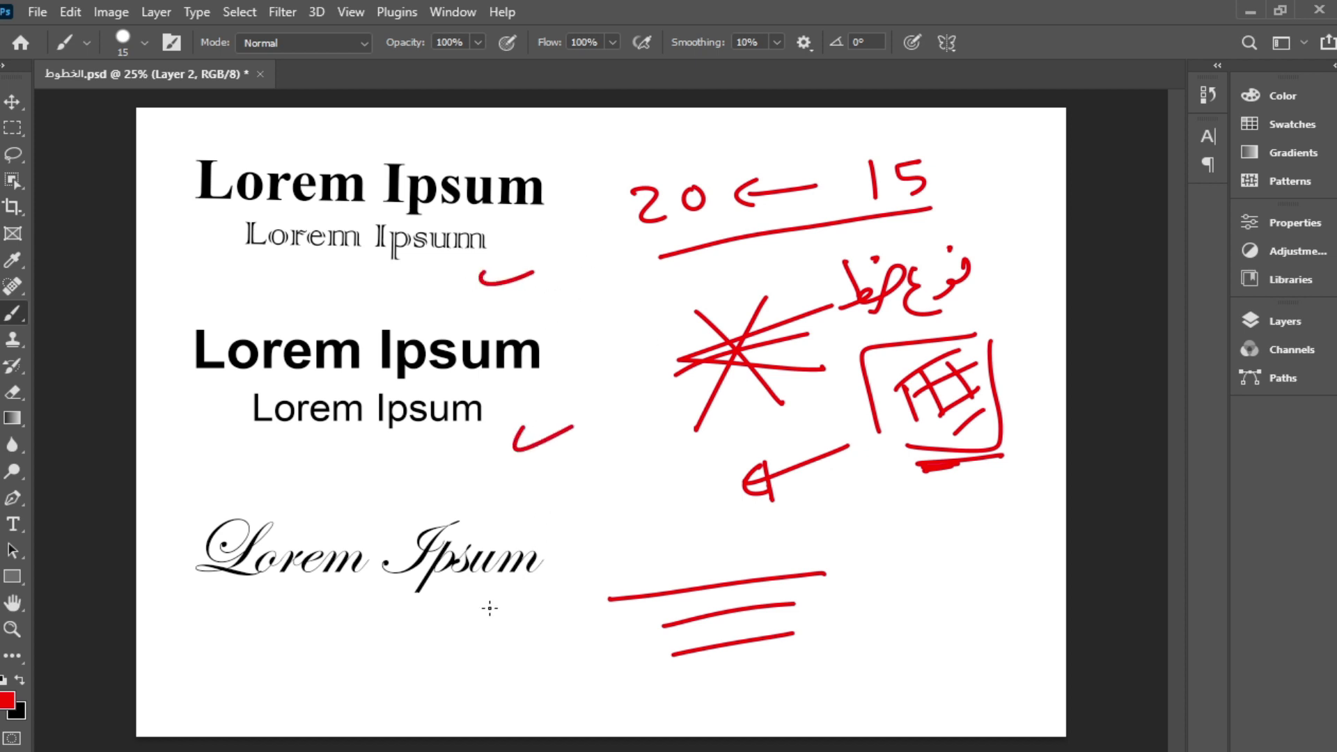
left_click_drag(492, 610, 549, 592)
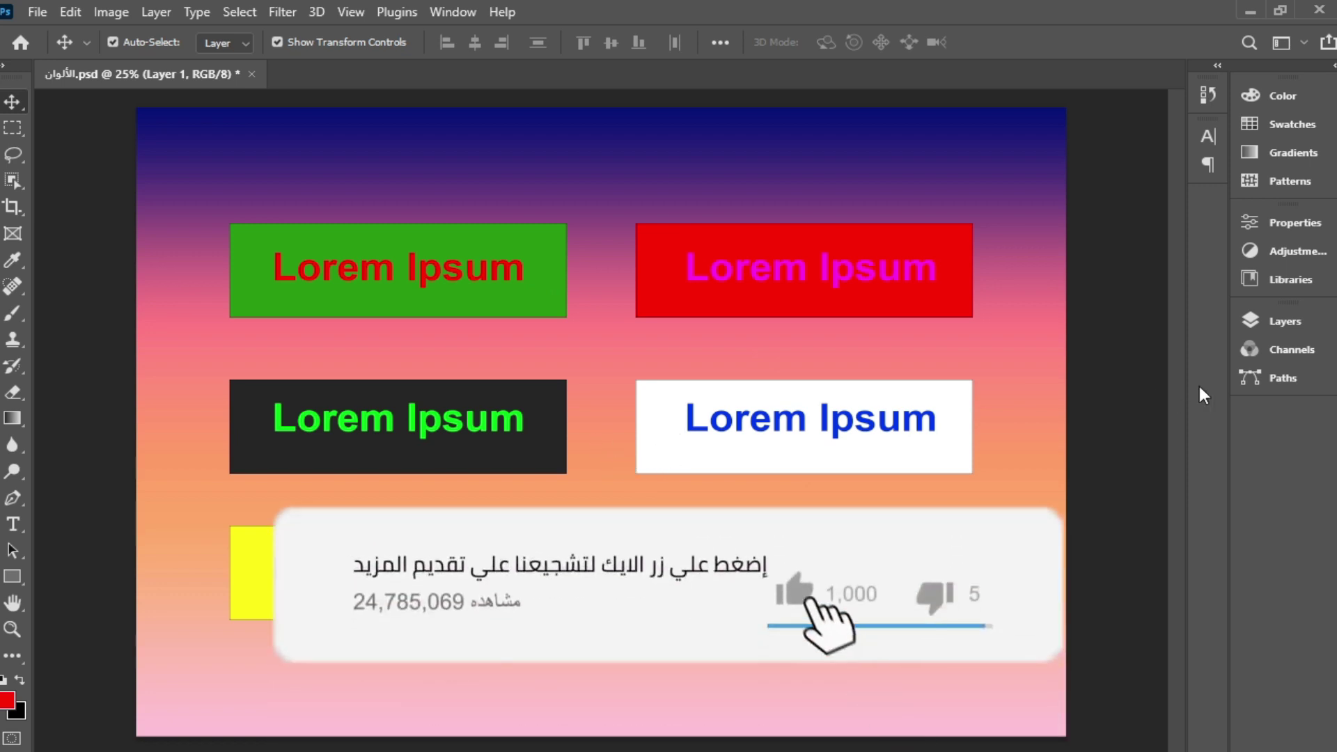
Step: Hide Group 1 and show Group 1 copy, the dark-red gradient version
left_click(1278, 321)
left_click(1019, 379)
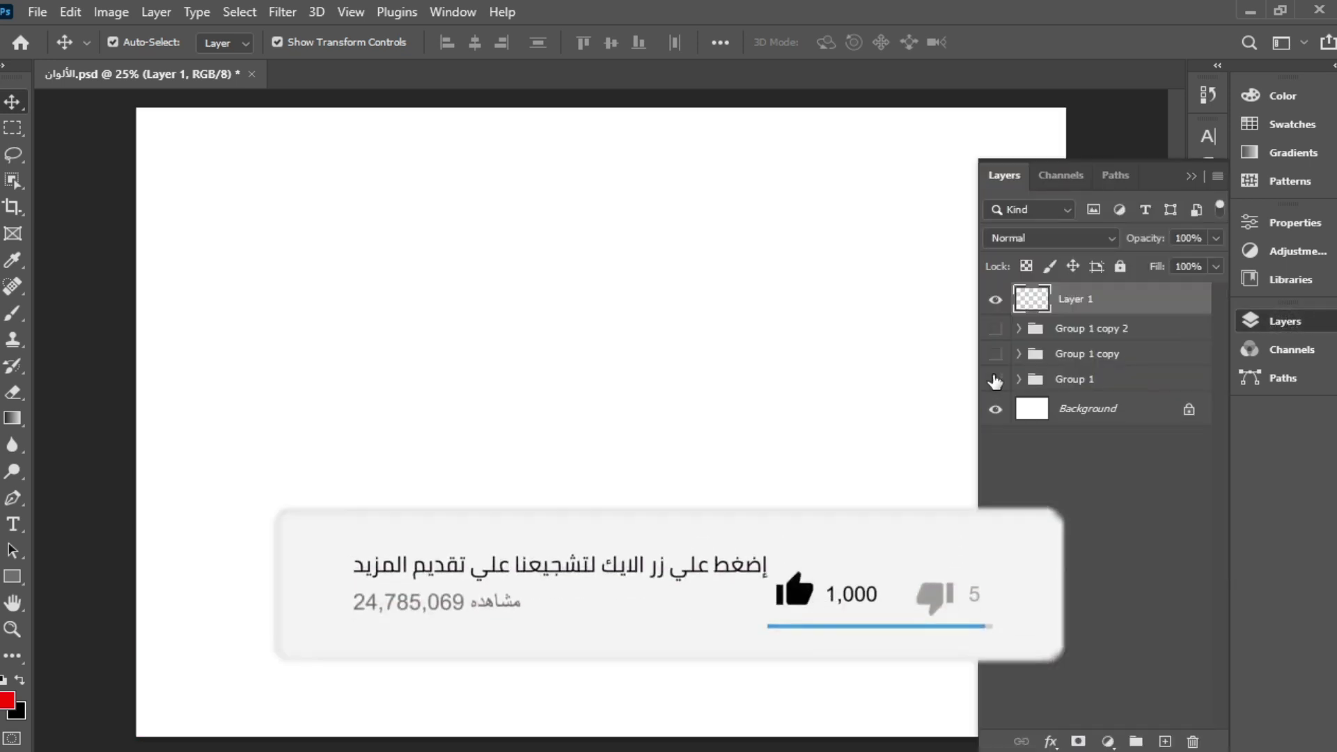
left_click(996, 353)
left_click(1240, 321)
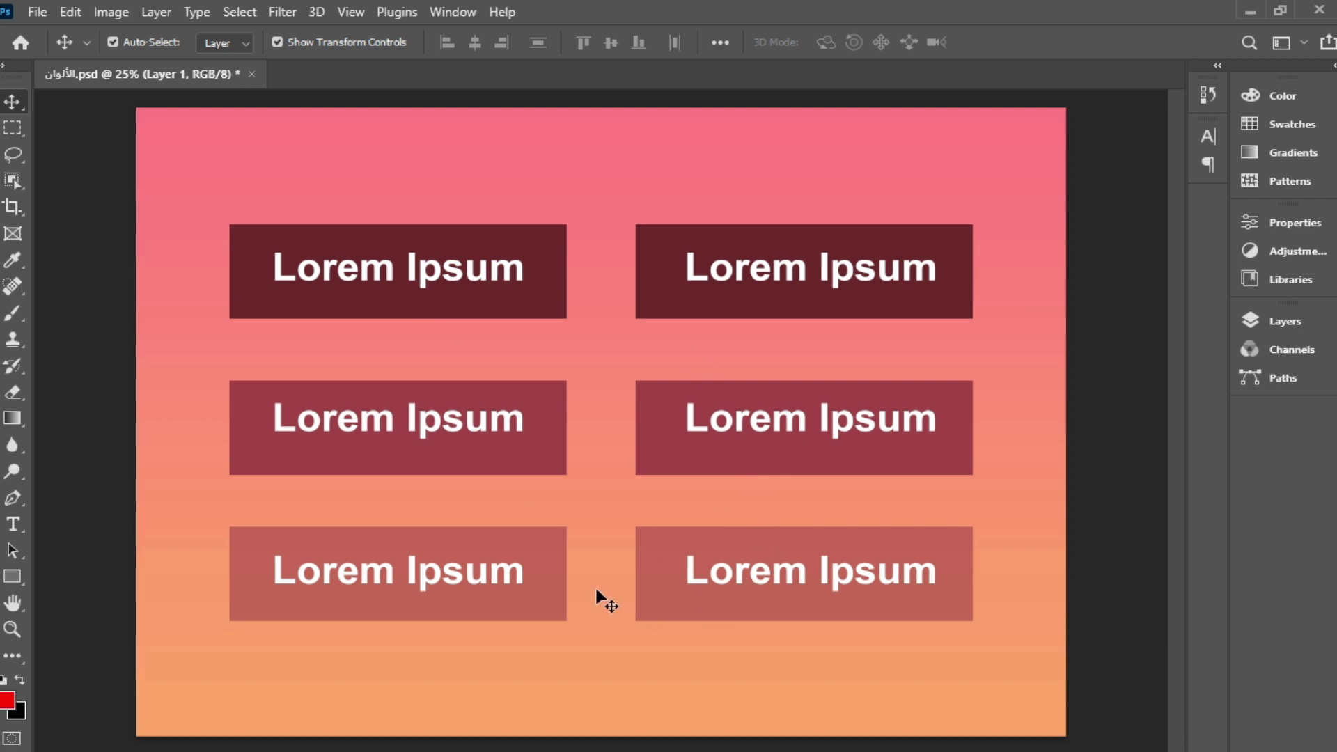
Step: Hide Group 1 copy and show the blue Group 1 copy 2
left_click(1265, 321)
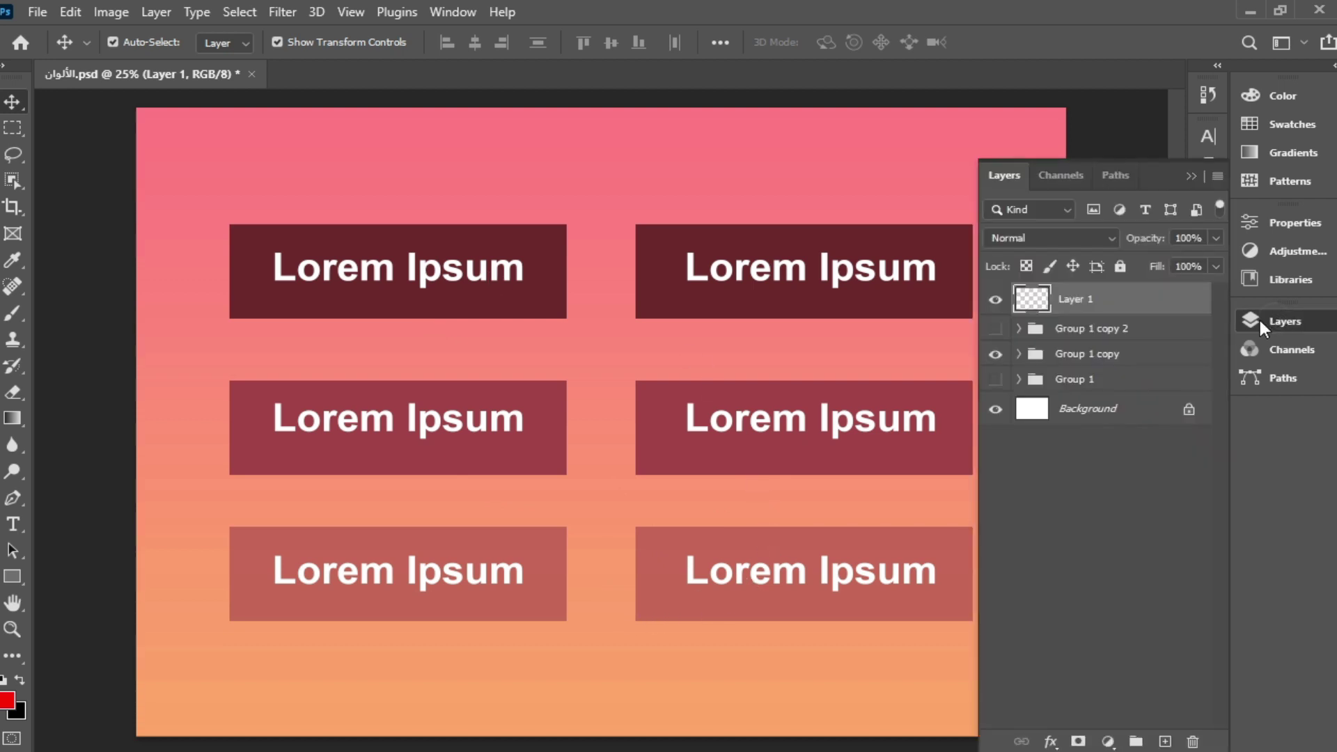
left_click(996, 355)
left_click(996, 328)
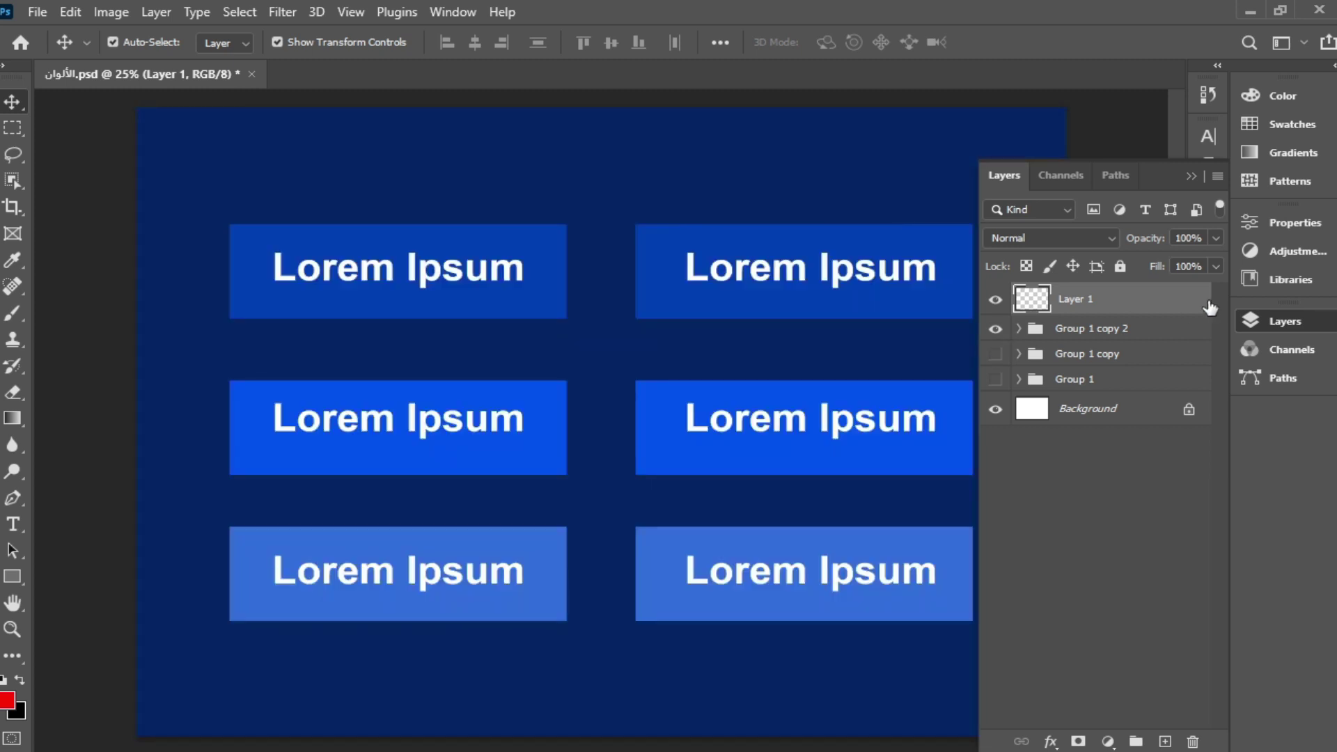
left_click(1273, 319)
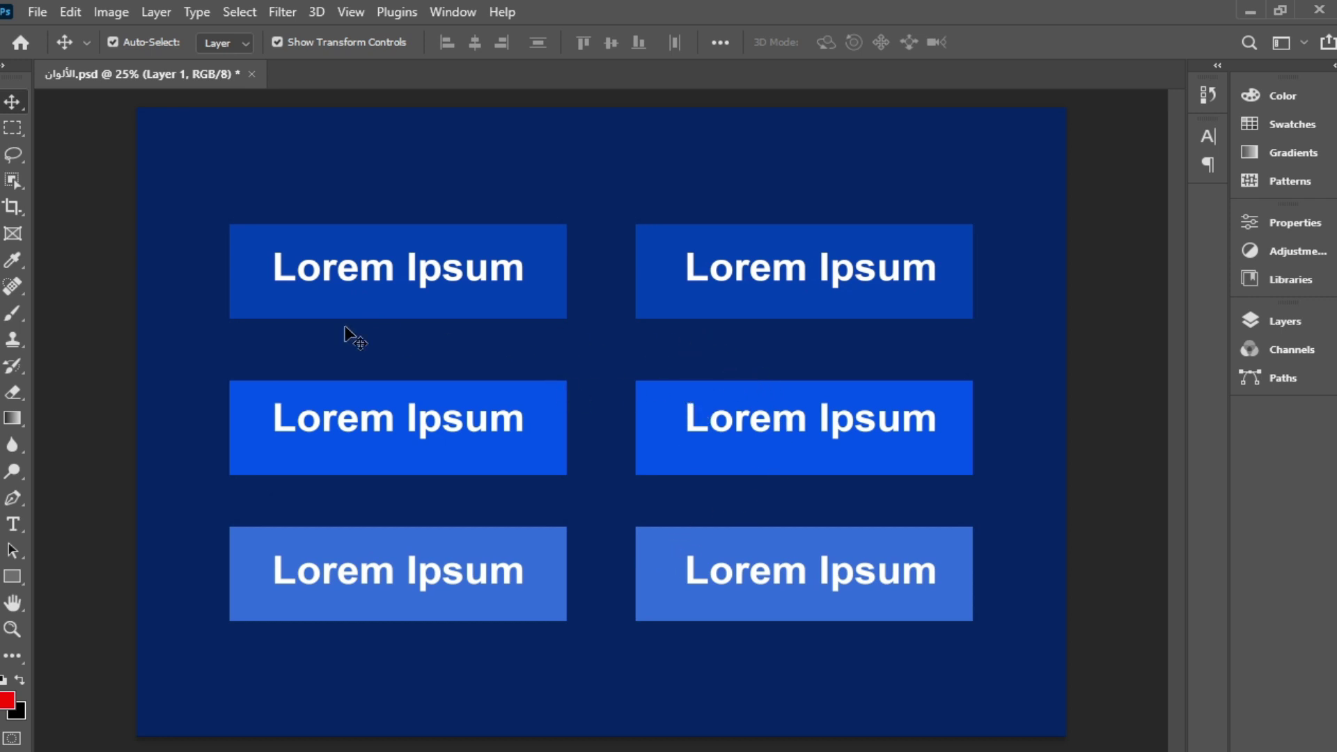
Step: Brush a red 3#, a hook and slash marks between the blue box rows
key("b")
left_click_drag(543, 151, 547, 200)
mouse_move(612, 152)
left_mouse_down()
mouse_move(589, 202)
mouse_move(606, 206)
mouse_move(635, 167)
mouse_move(633, 182)
left_mouse_up()
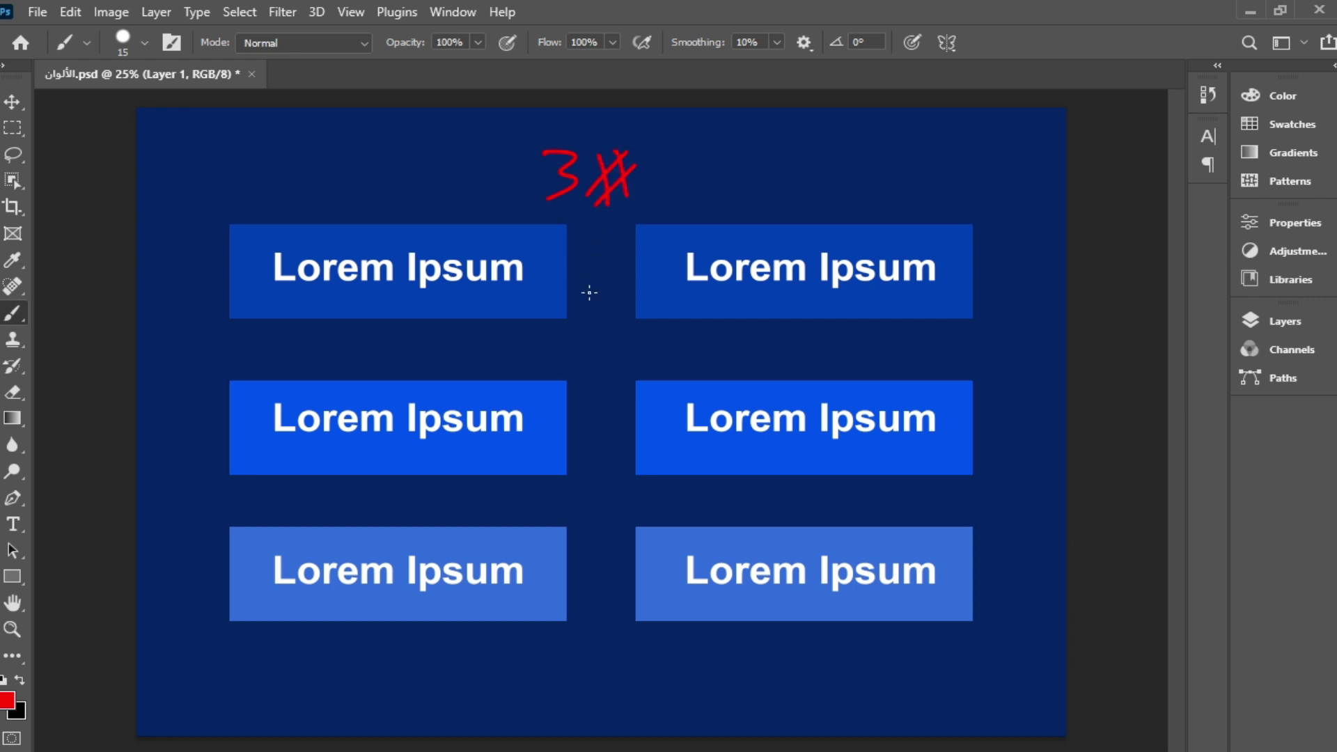
left_click_drag(571, 335, 583, 390)
left_click_drag(612, 383, 585, 399)
left_click_drag(613, 531, 585, 553)
left_click_drag(620, 543, 589, 565)
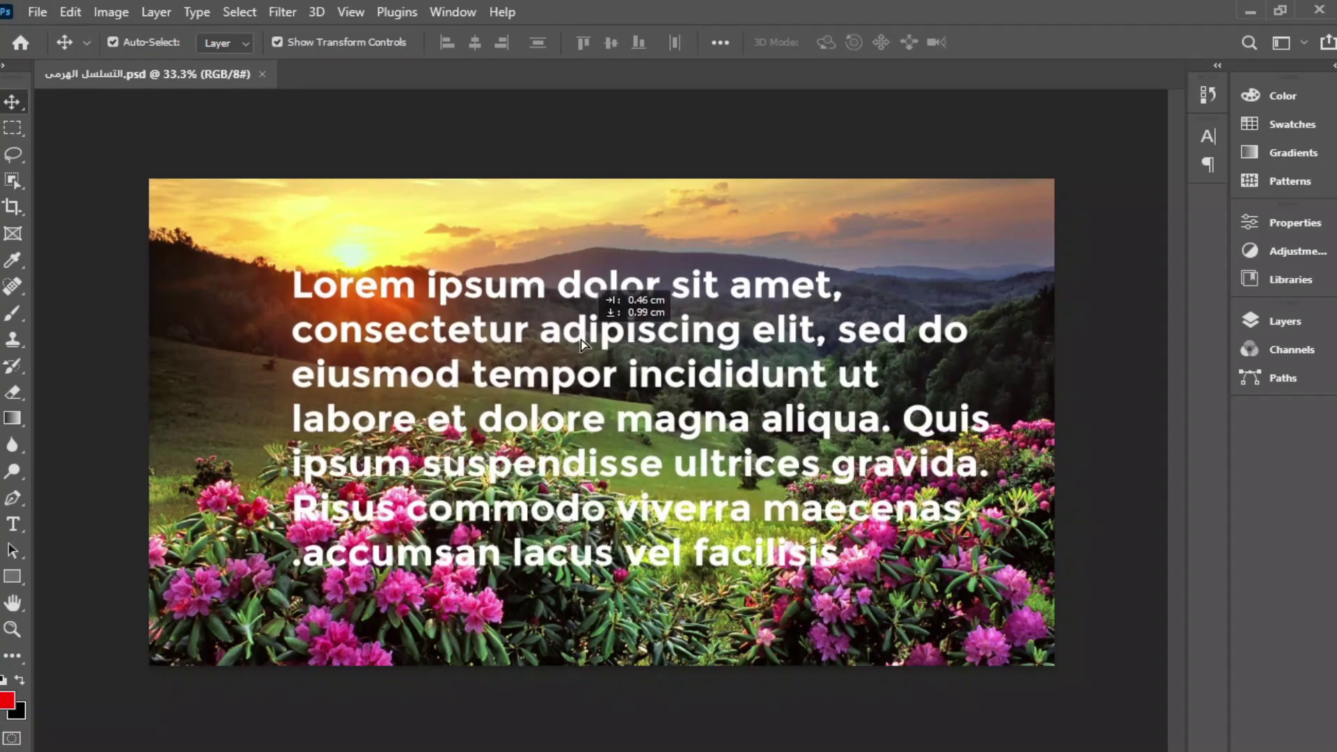
Step: Reposition the plain white paragraph on the landscape
left_click_drag(581, 340, 646, 338)
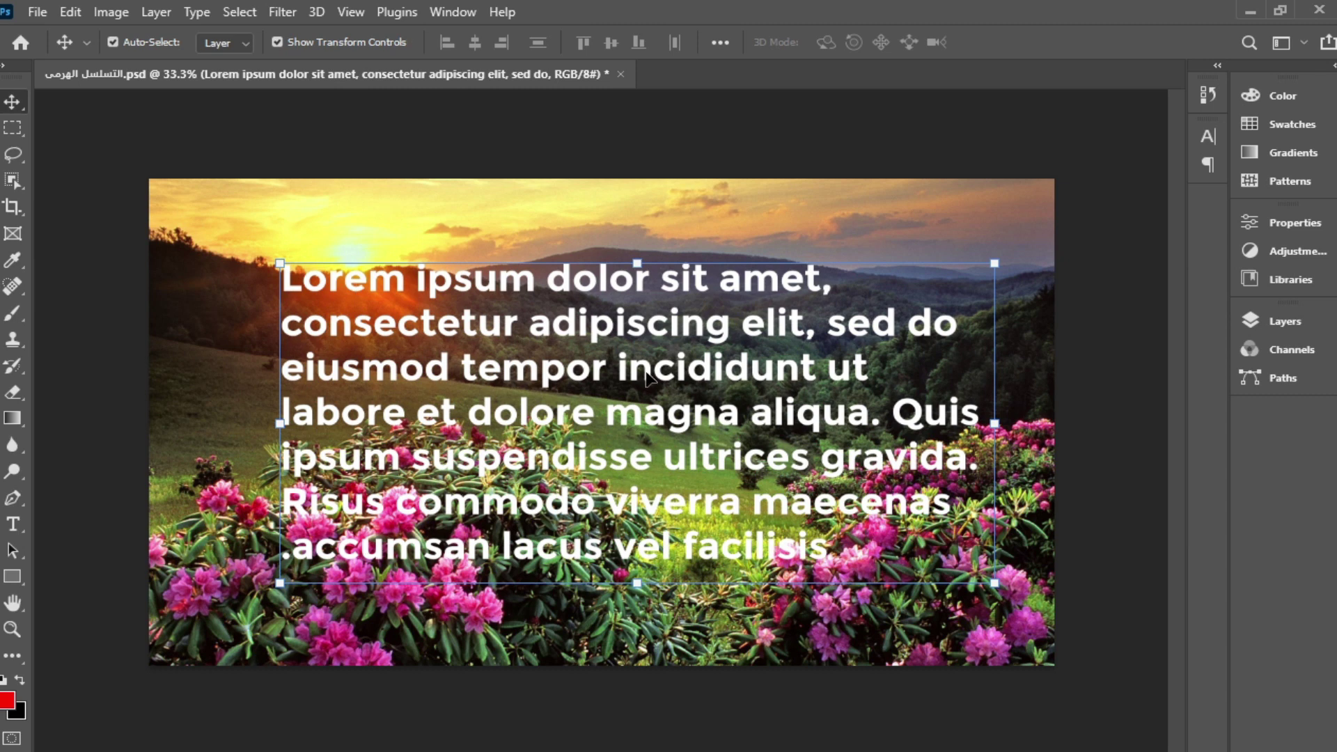
left_click_drag(646, 377, 647, 381)
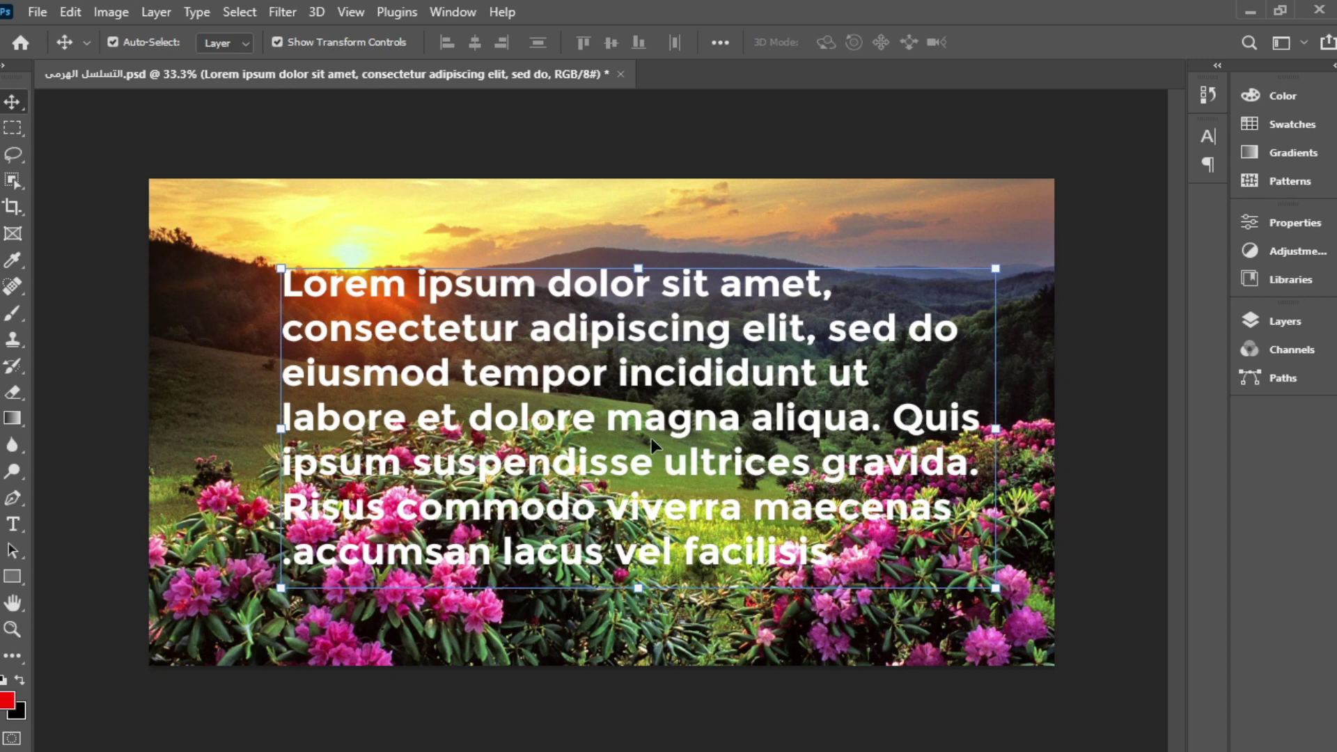
left_click_drag(670, 428, 681, 415)
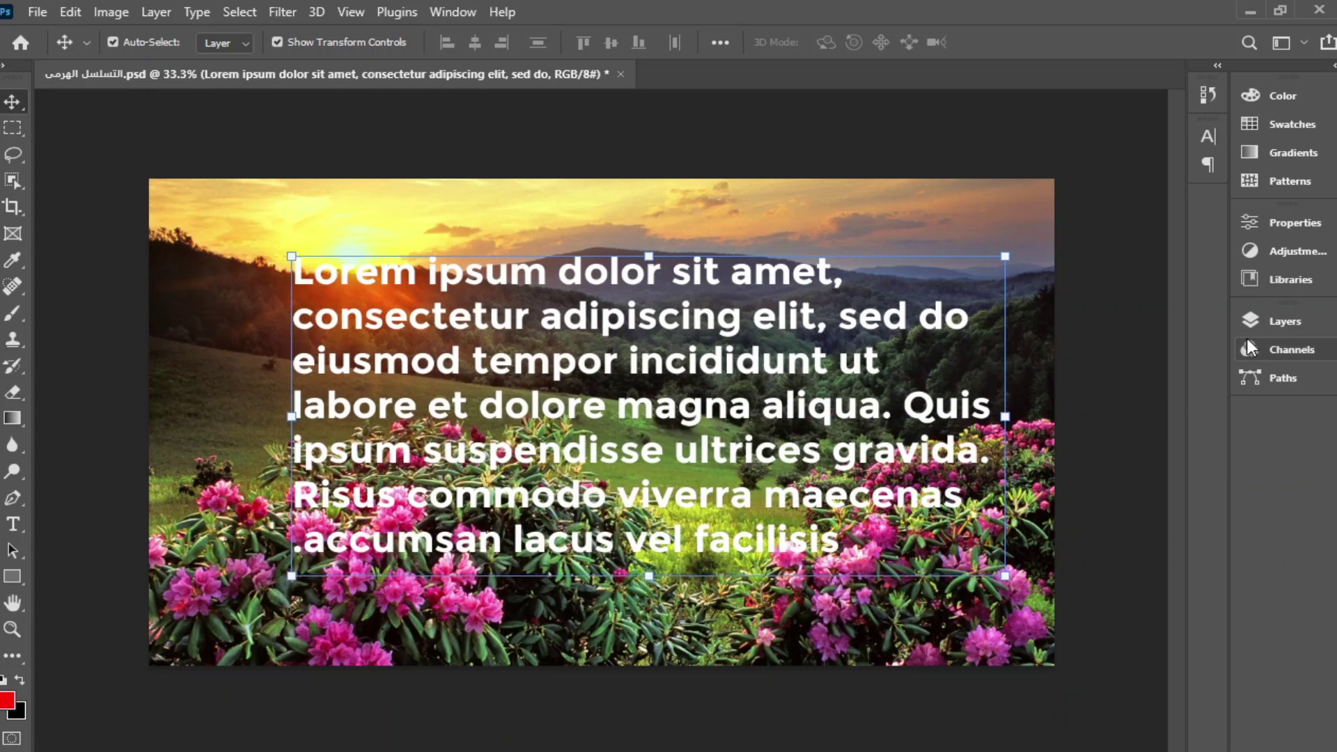
Step: Hide the plain paragraph text layer and show the Group 1 titled layout
left_click(1283, 322)
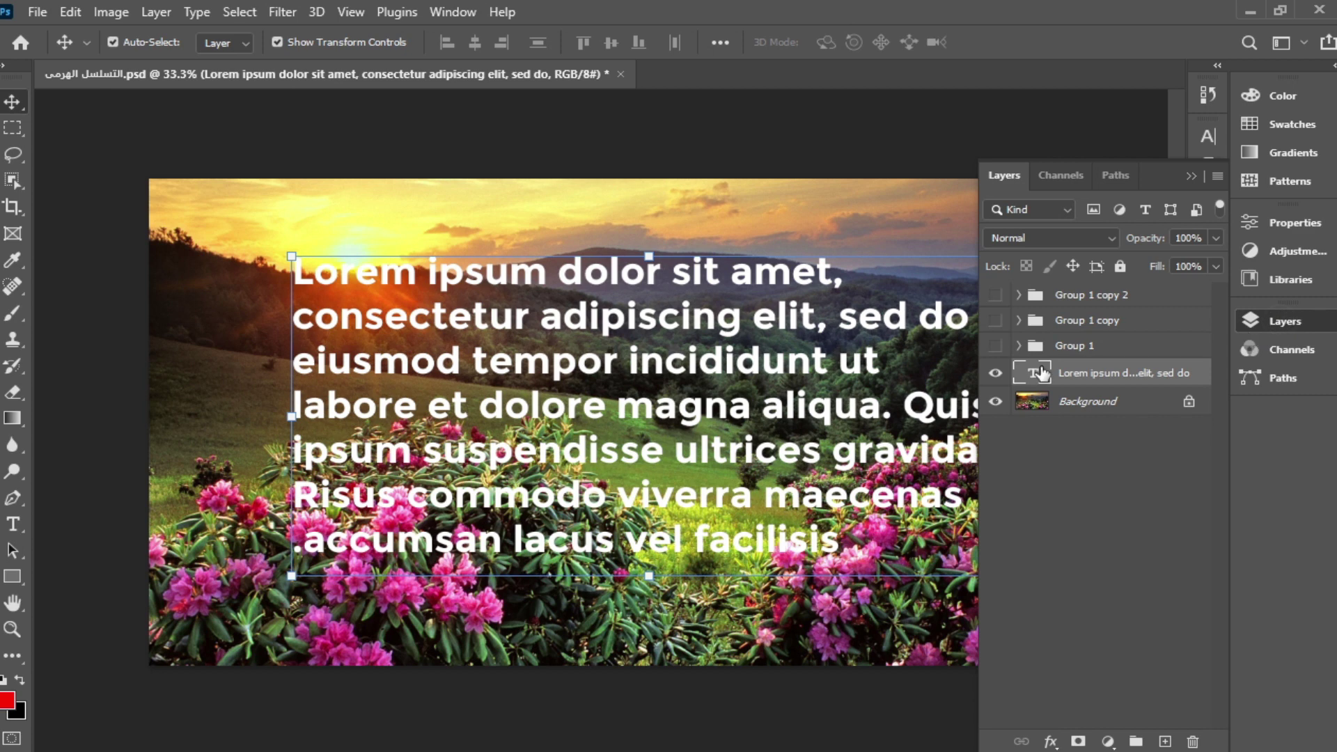
left_click(996, 373)
left_click(996, 346)
left_click(573, 315)
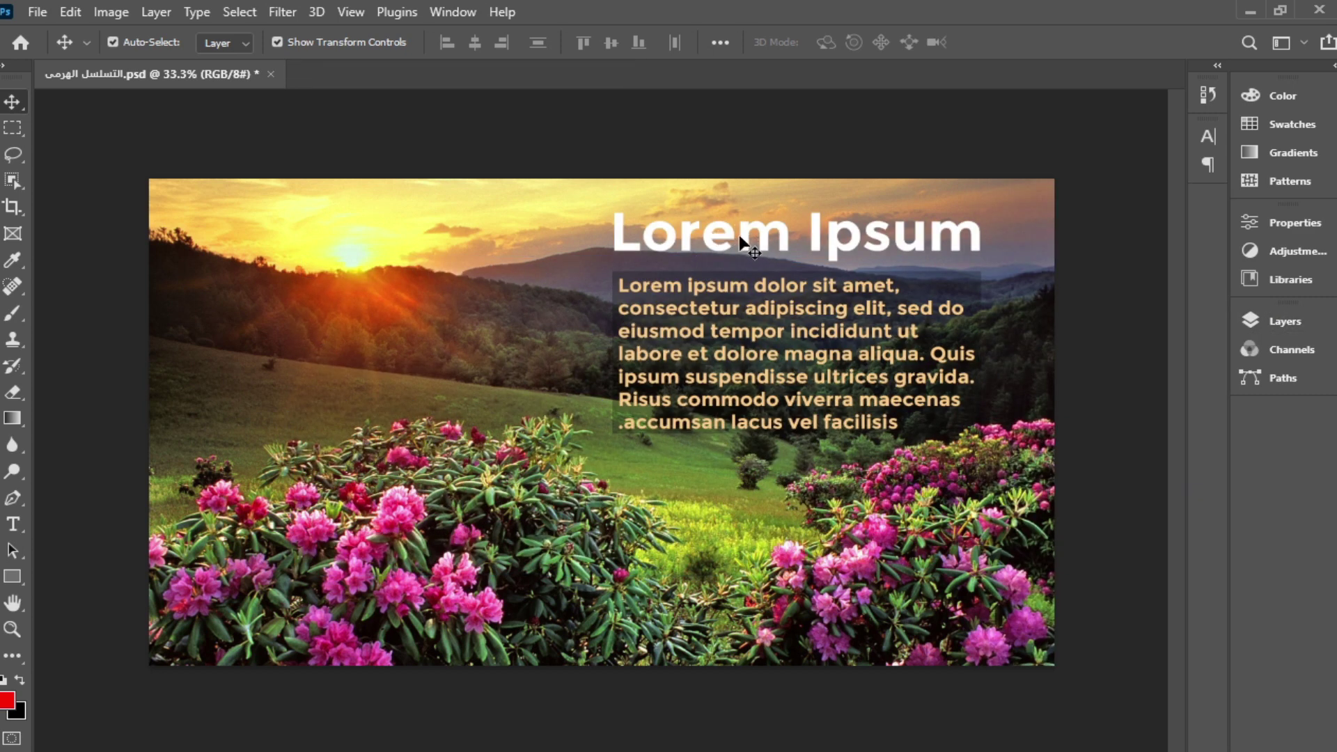
Step: Enlarge the Lorem Ipsum title to 121% and shift it right
left_click(766, 243)
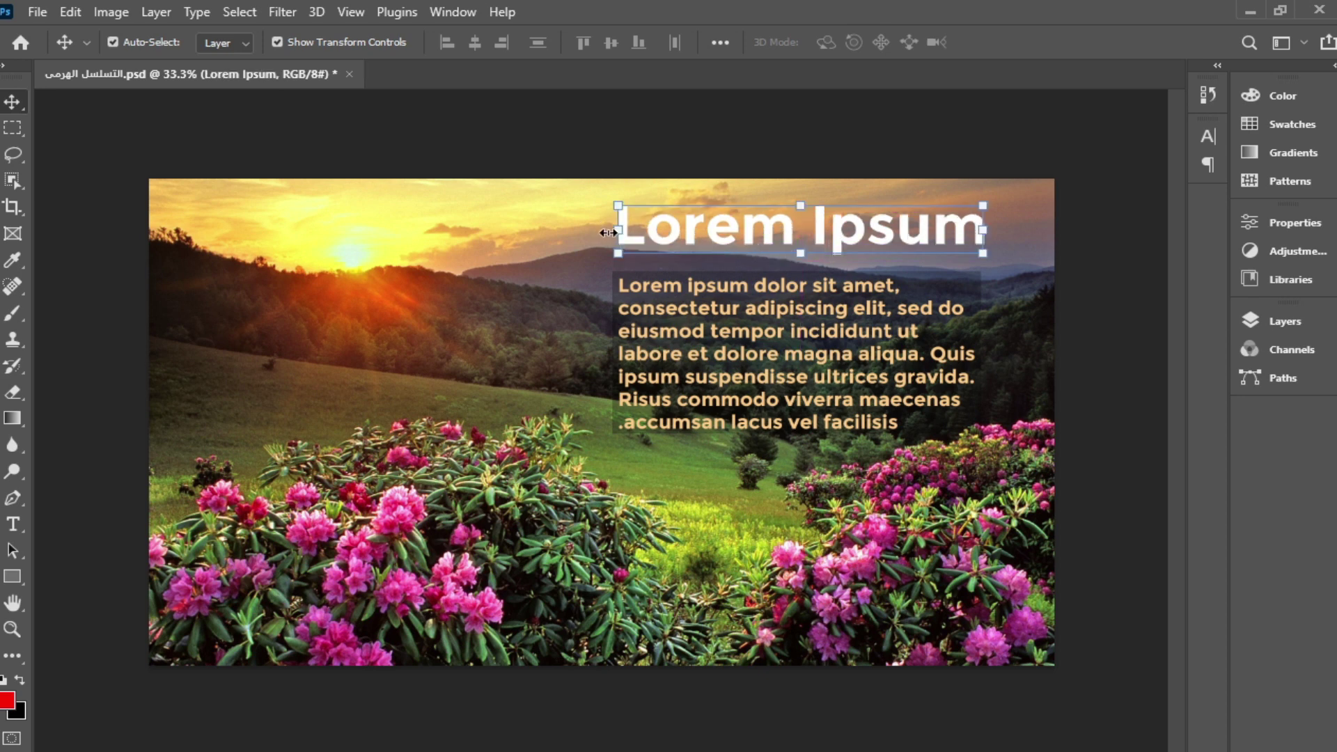
left_click_drag(612, 261, 530, 273)
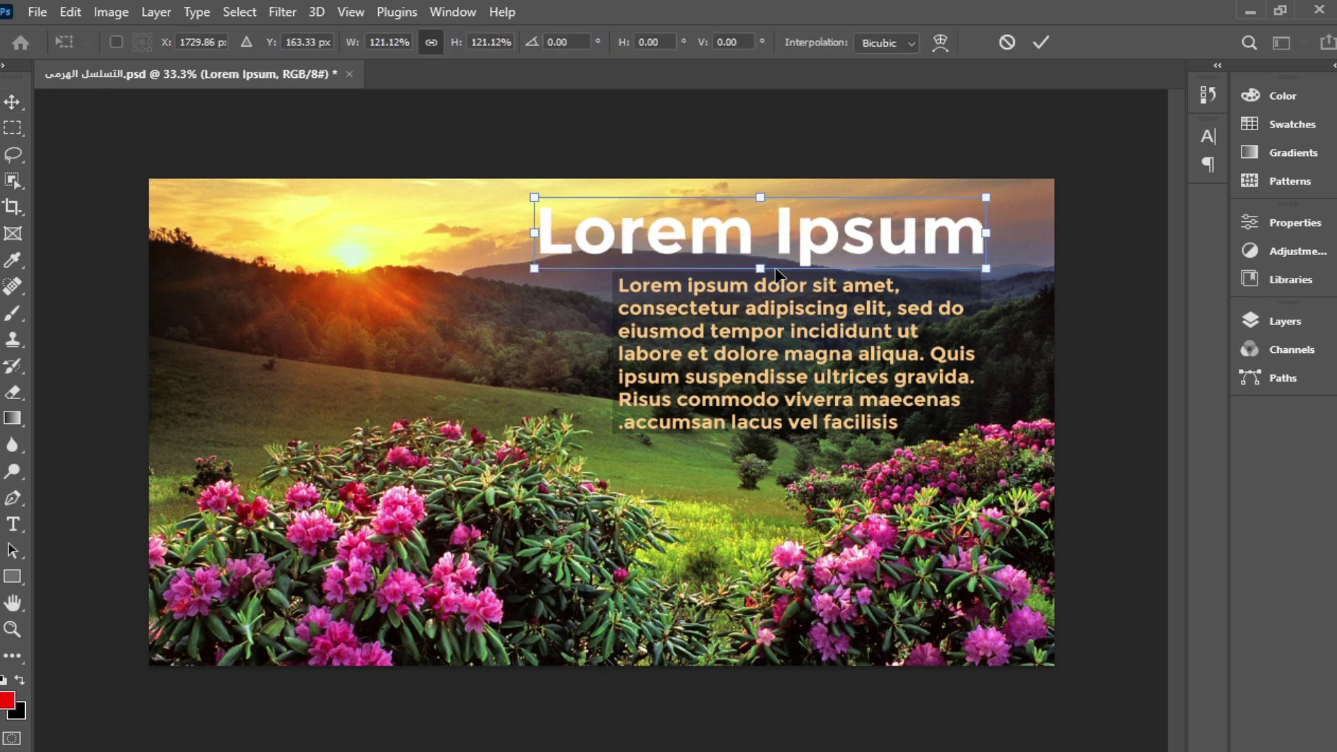
left_click_drag(798, 243, 821, 246)
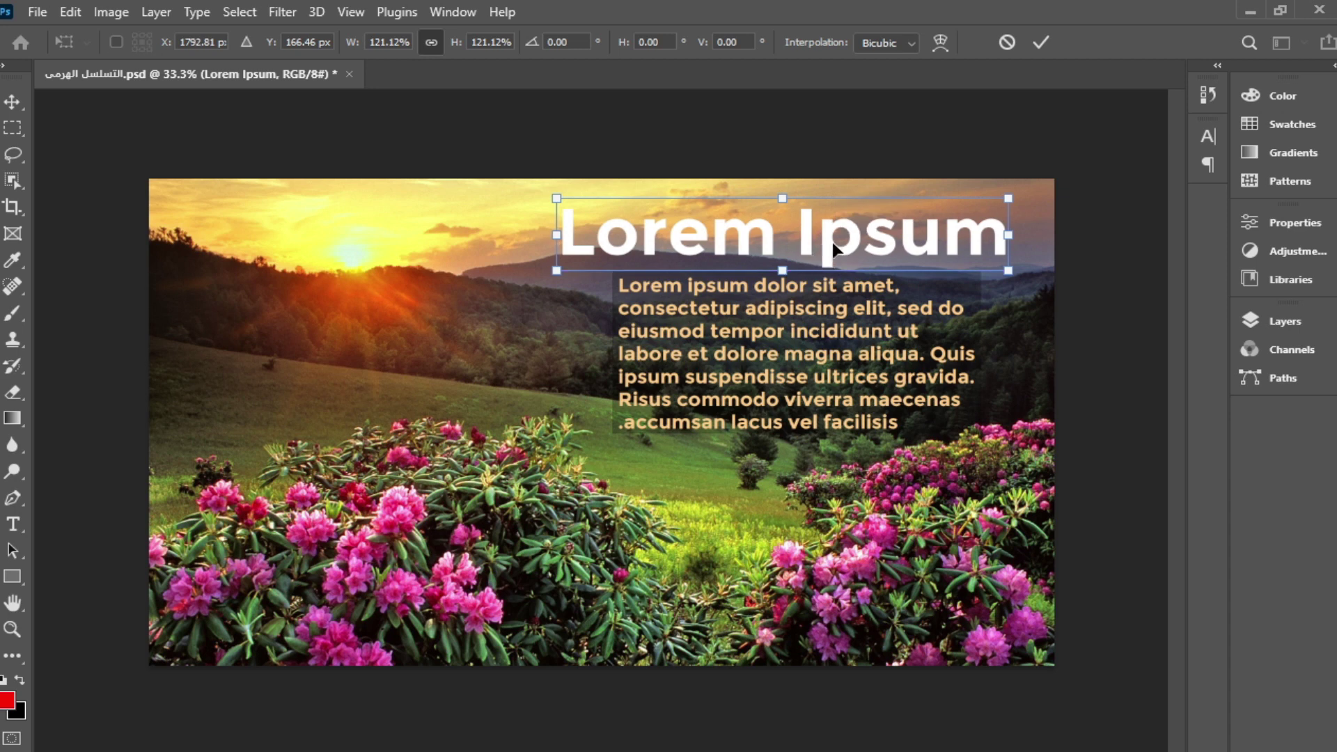
key("Return")
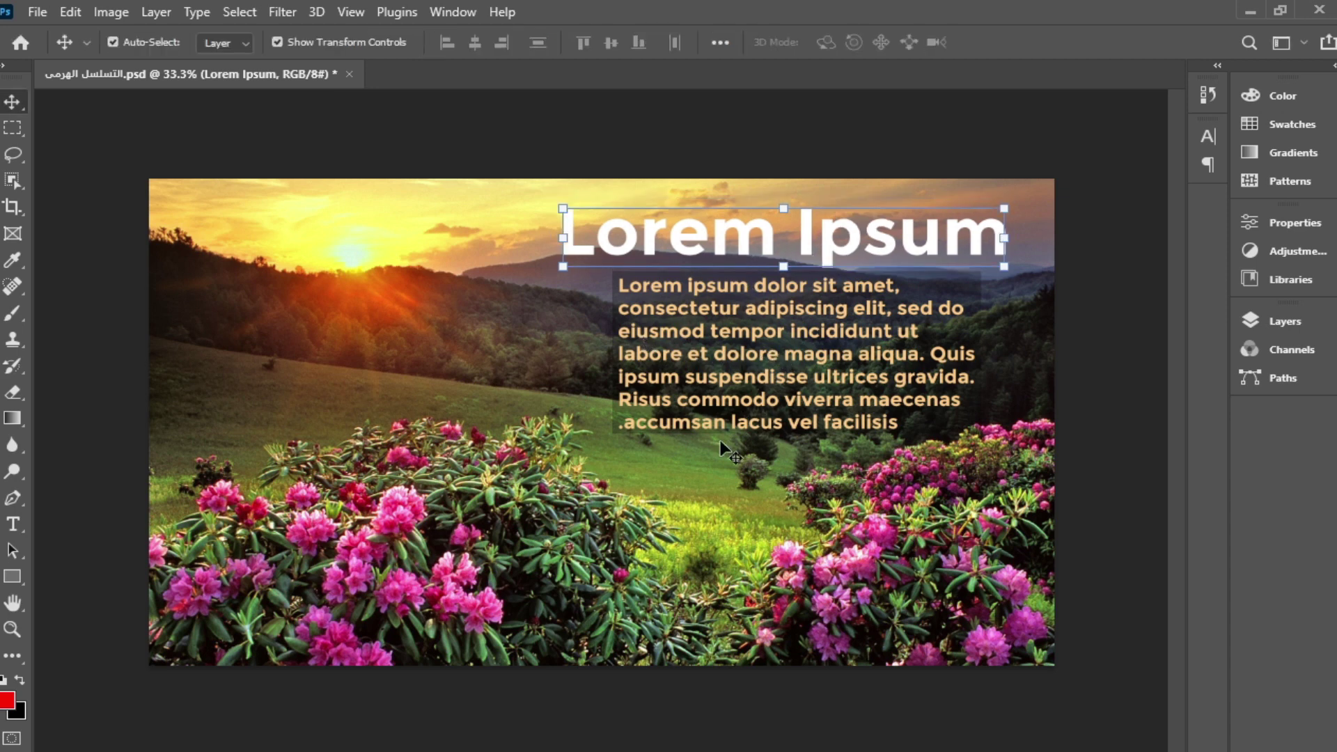
Step: Move the golden paragraph box slightly left under the title
left_click_drag(720, 440, 720, 456)
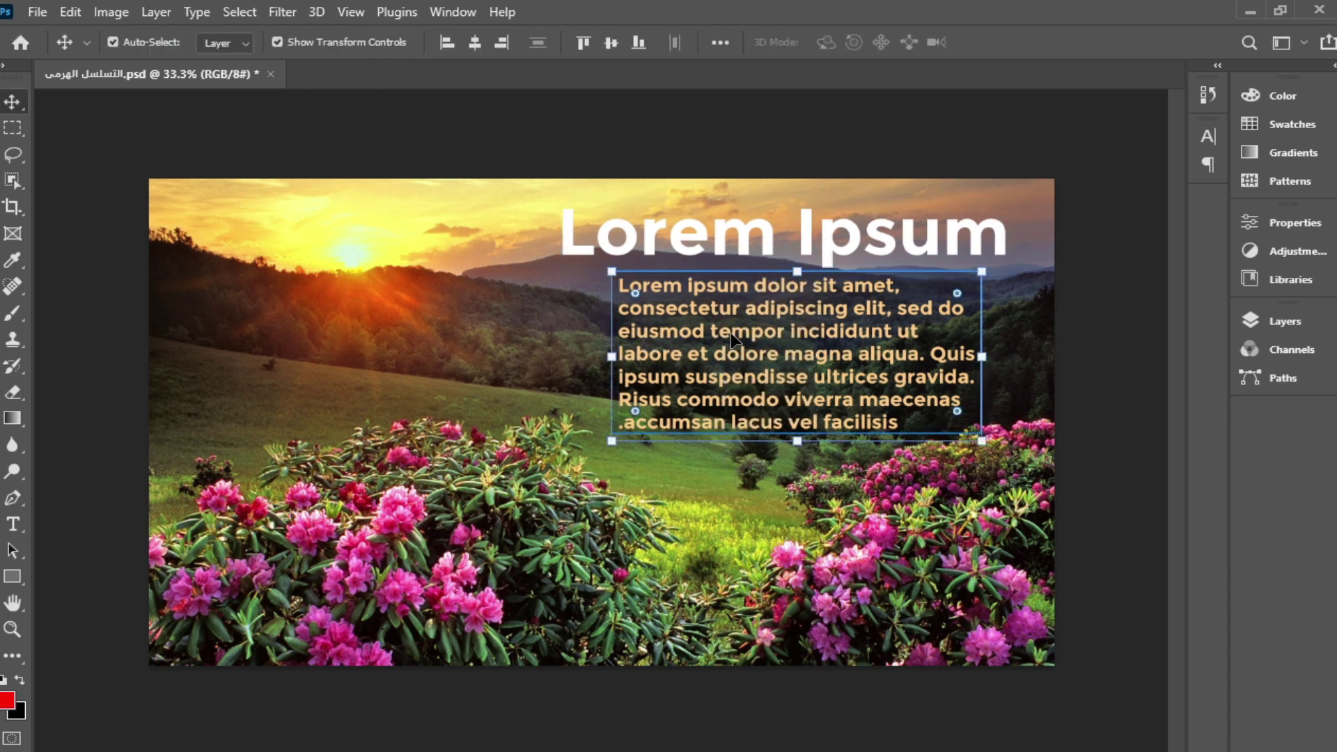
left_click_drag(730, 332, 720, 353)
left_click(633, 496)
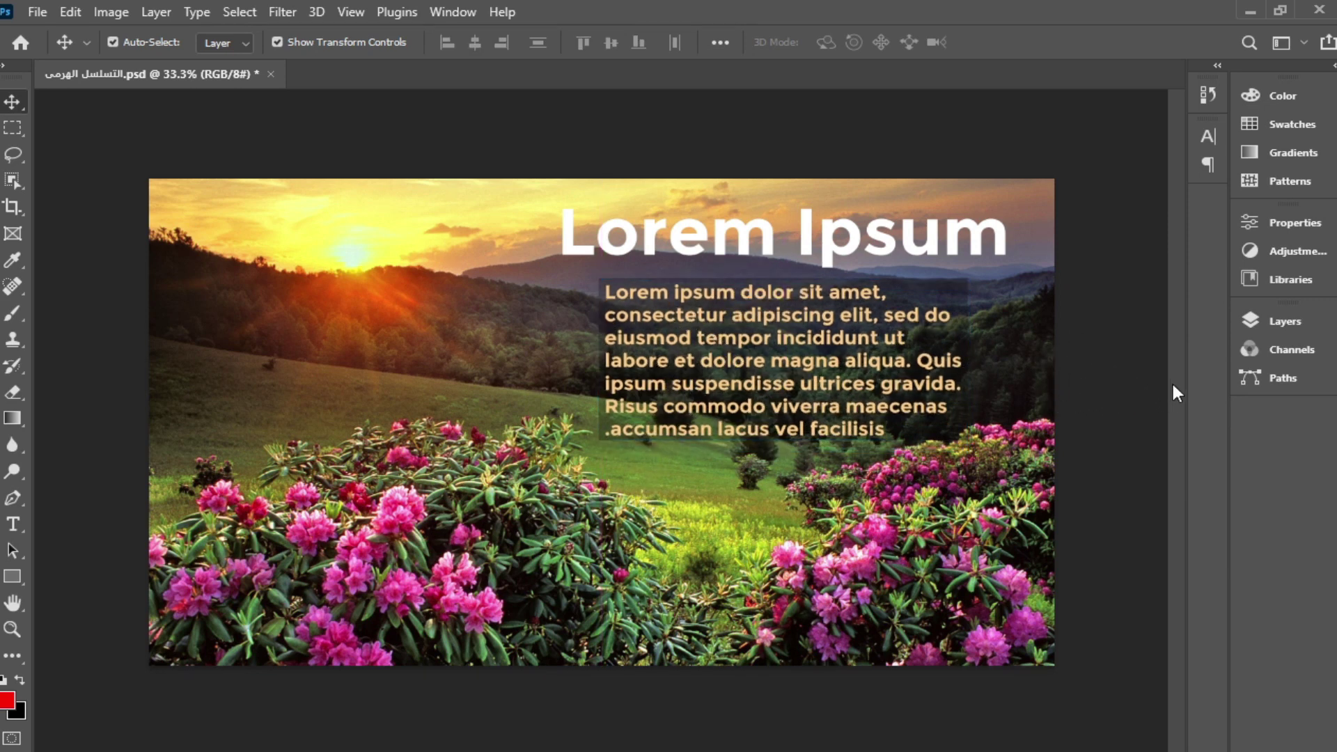
left_click(1251, 321)
Step: Hide Group 1 and the white bullet layout, leaving only the yellow bullet layout visible
left_click(996, 346)
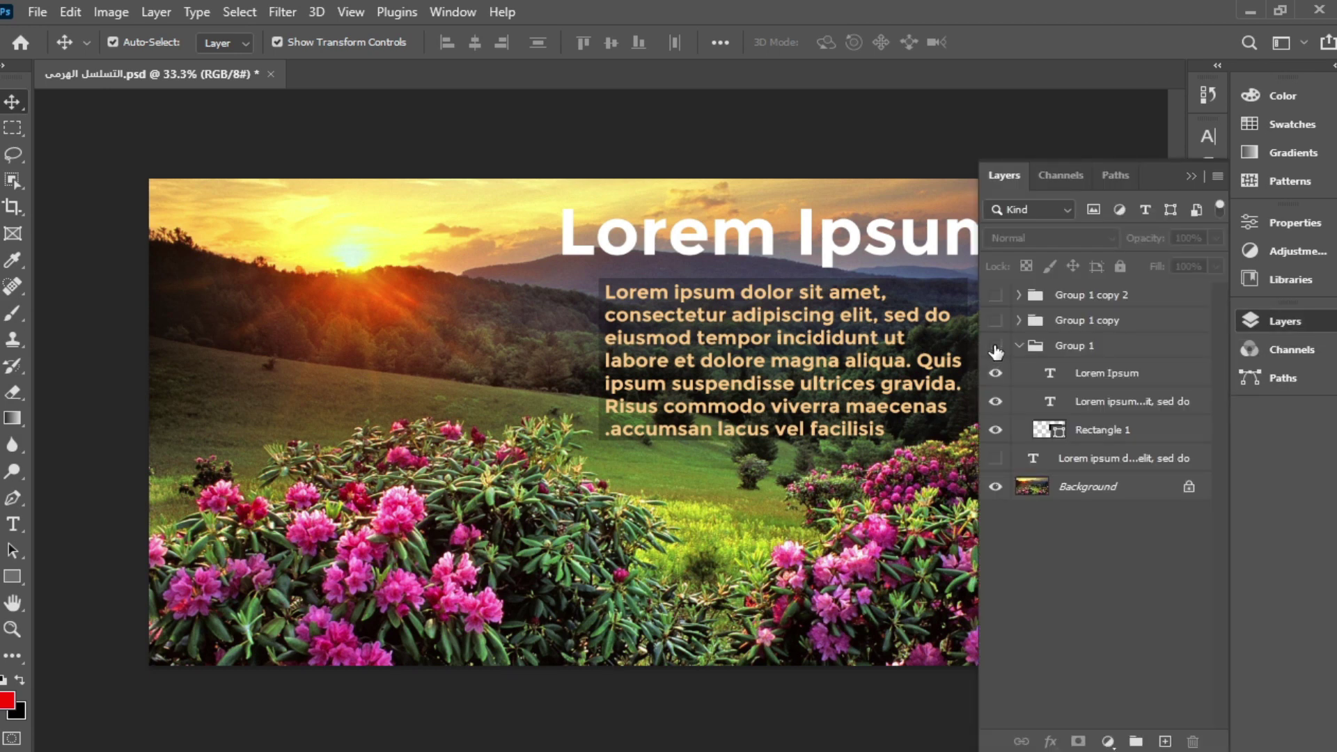
left_click(996, 321)
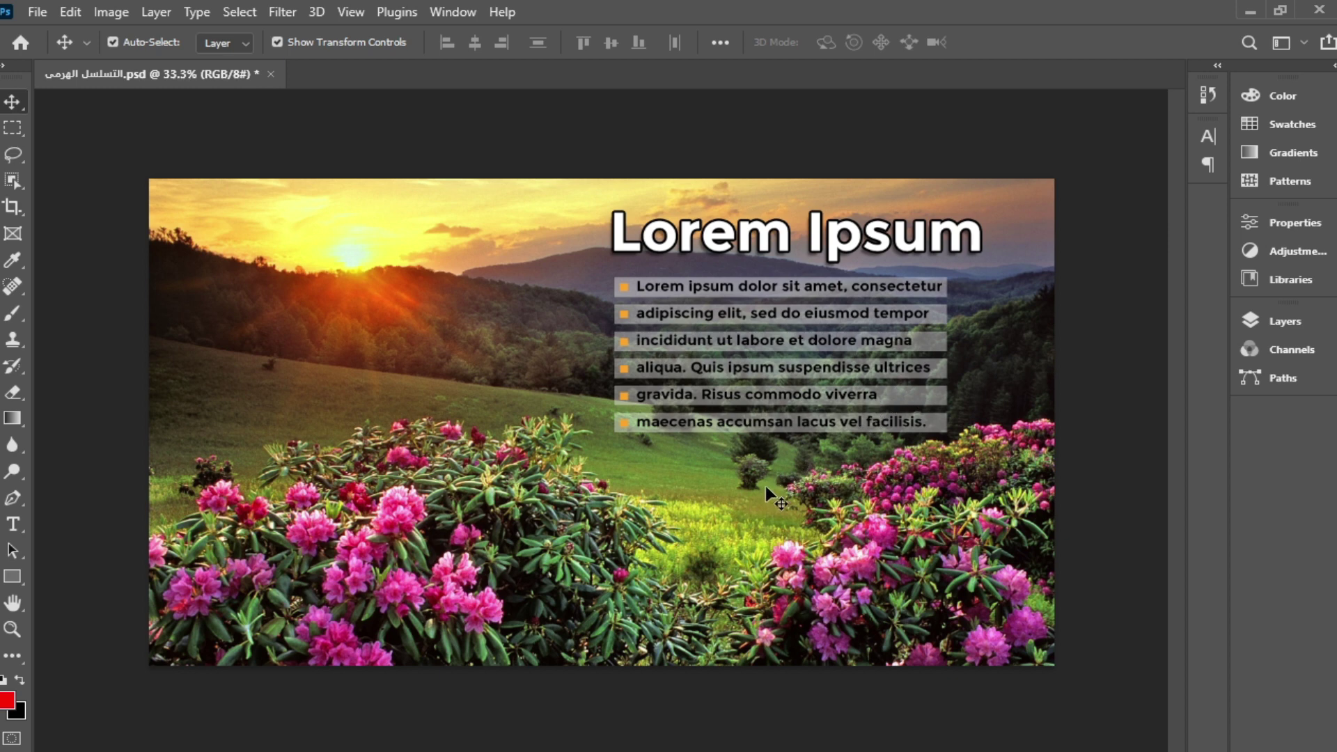
left_click(1253, 320)
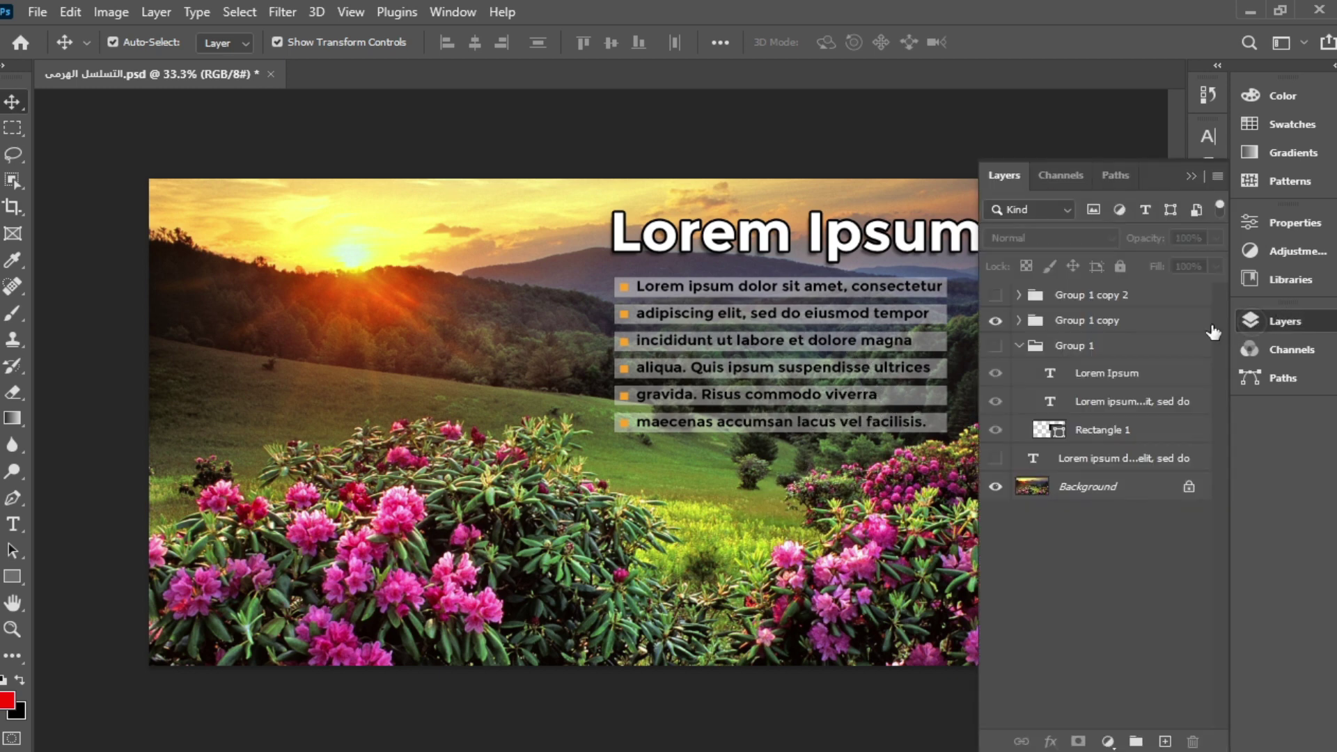
left_click(996, 294)
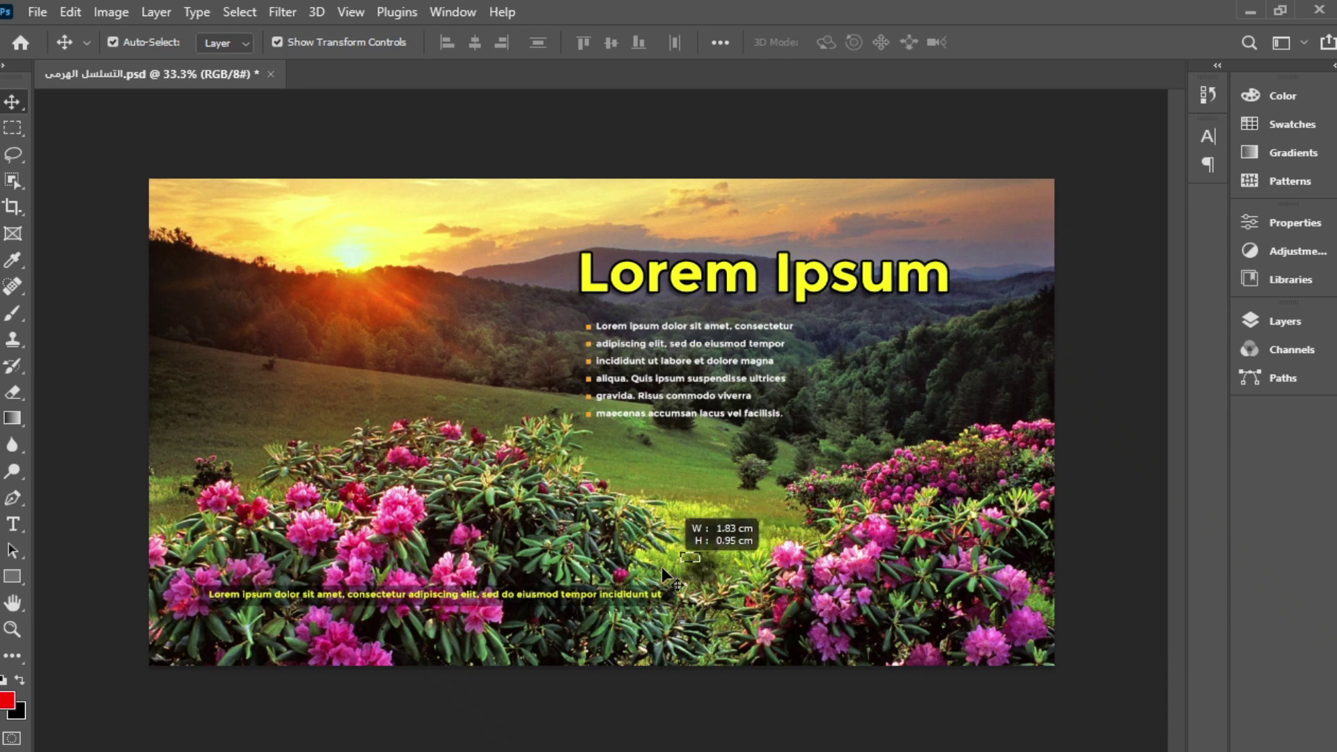
Step: Move the yellow caption line to the top and enlarge the heading and bullet list
left_click_drag(564, 593, 882, 204)
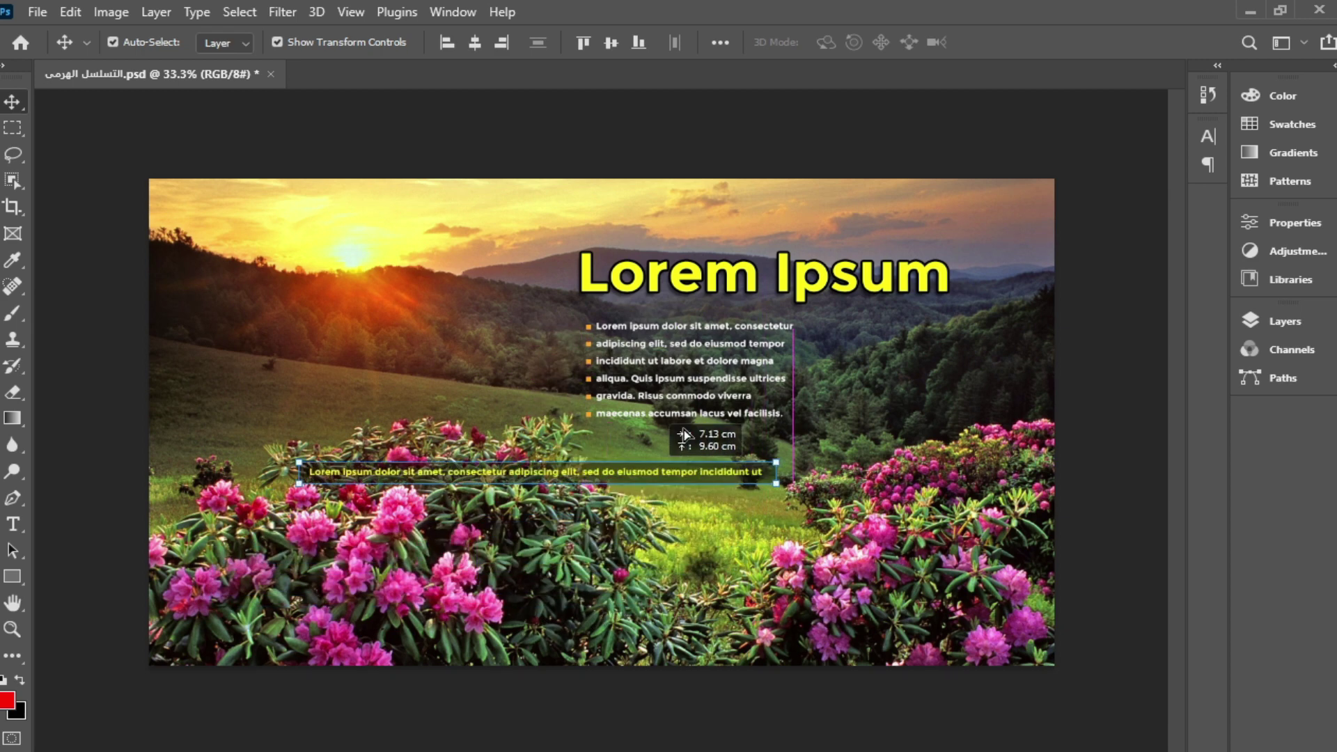
left_click_drag(933, 282, 949, 277)
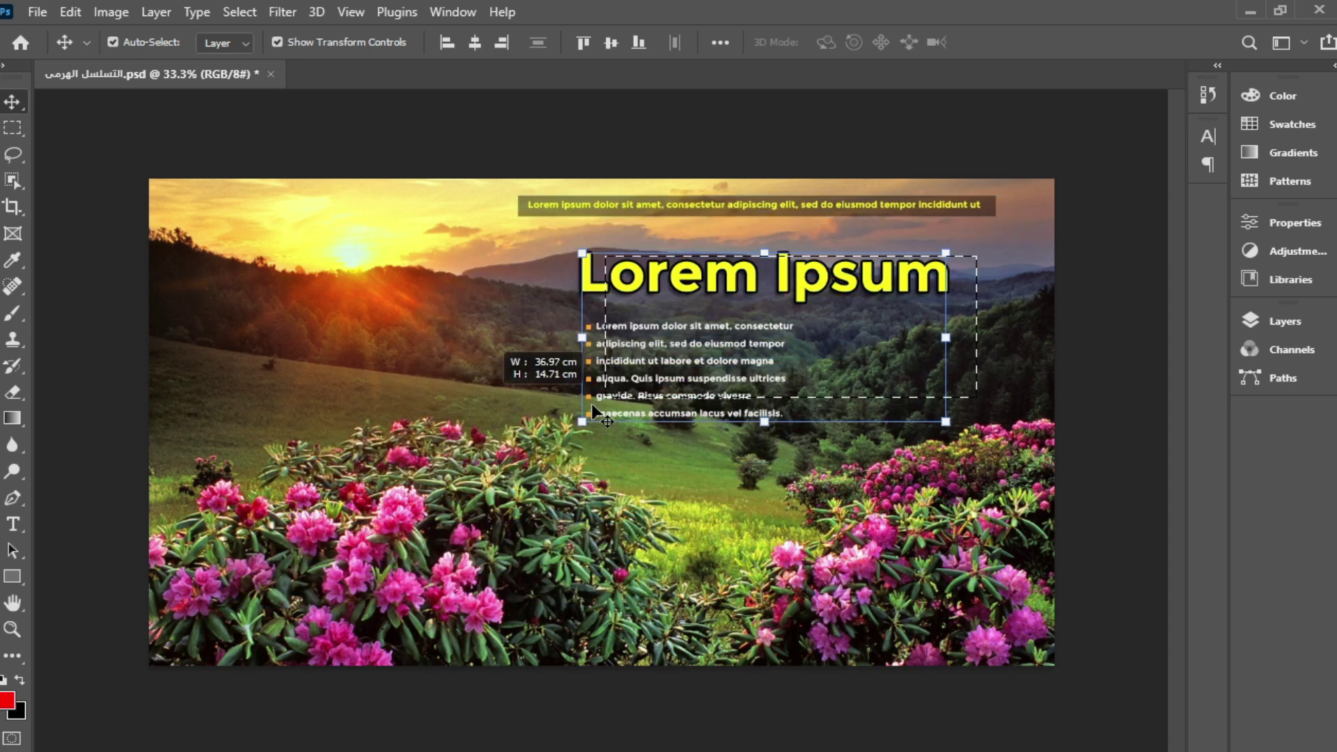
left_click_drag(582, 411, 536, 453)
key("Return")
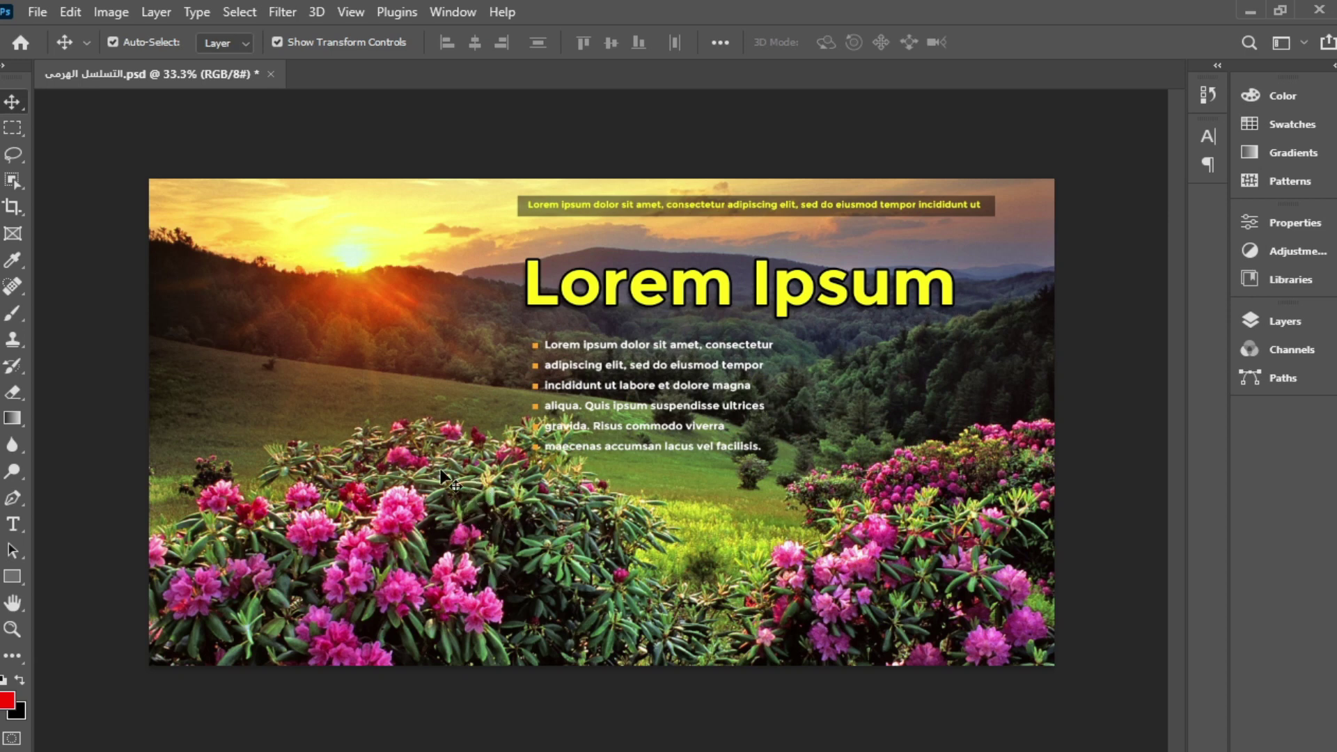
left_click(770, 291)
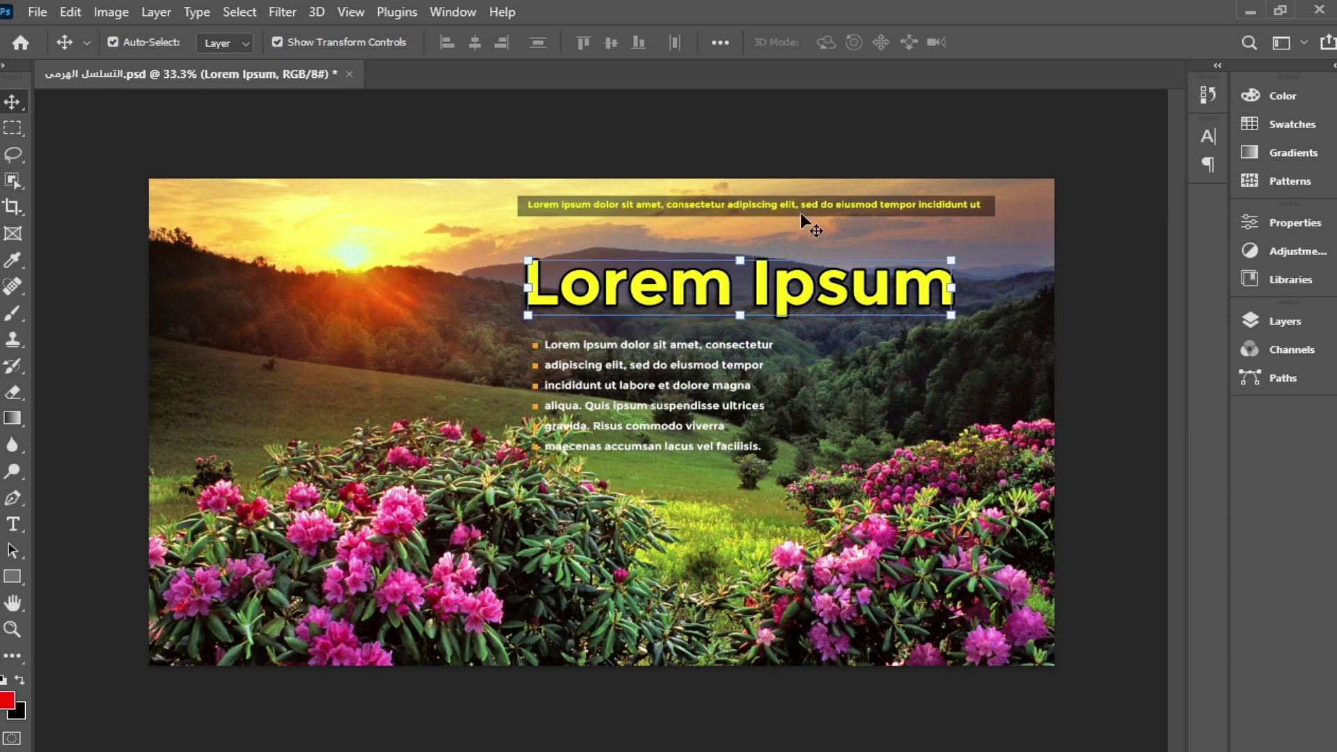
left_click(816, 198)
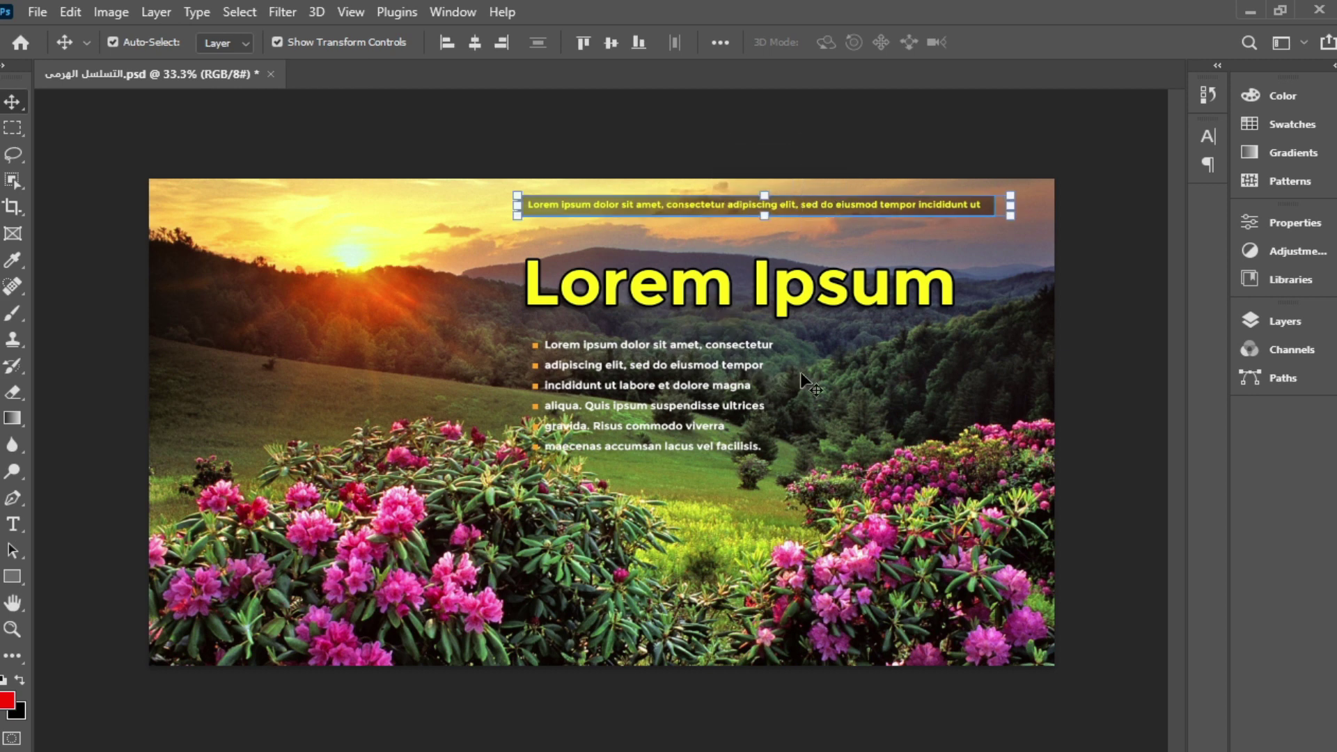
left_click(913, 308)
left_click(752, 282)
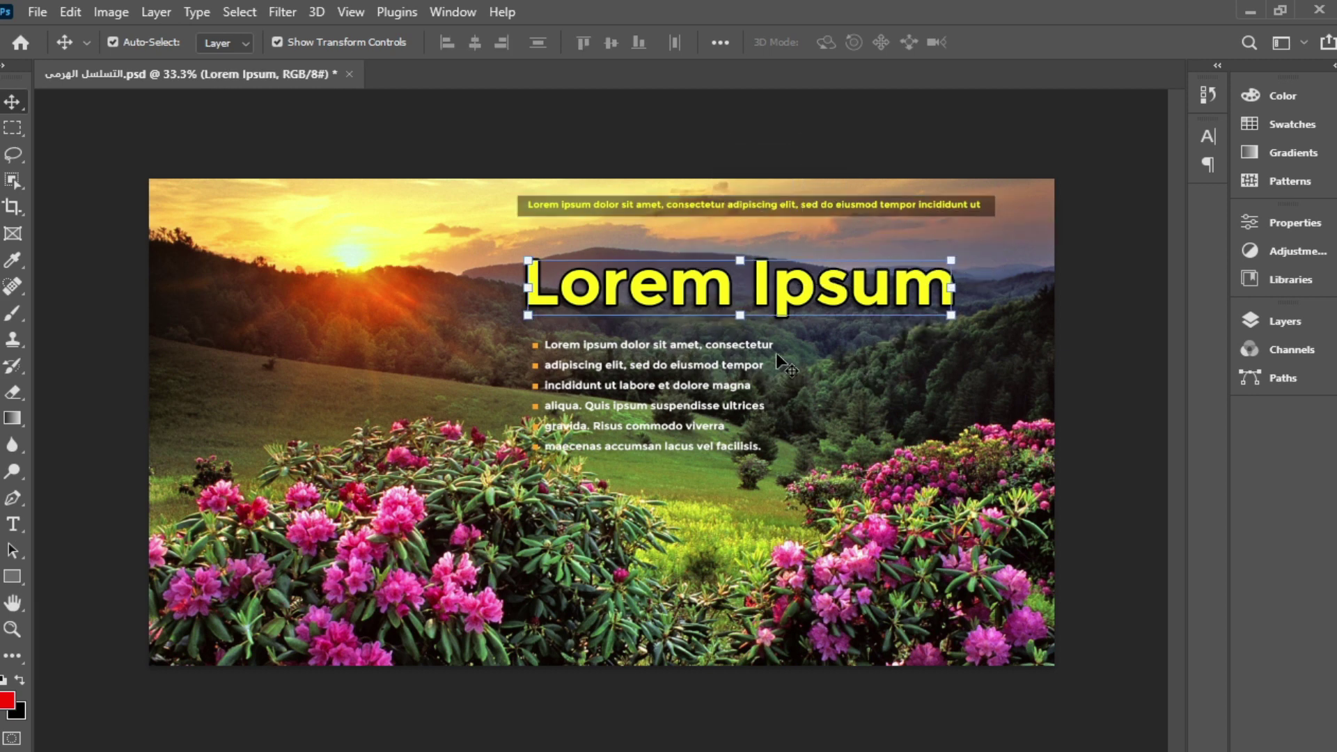
left_click(577, 449)
left_click(766, 204)
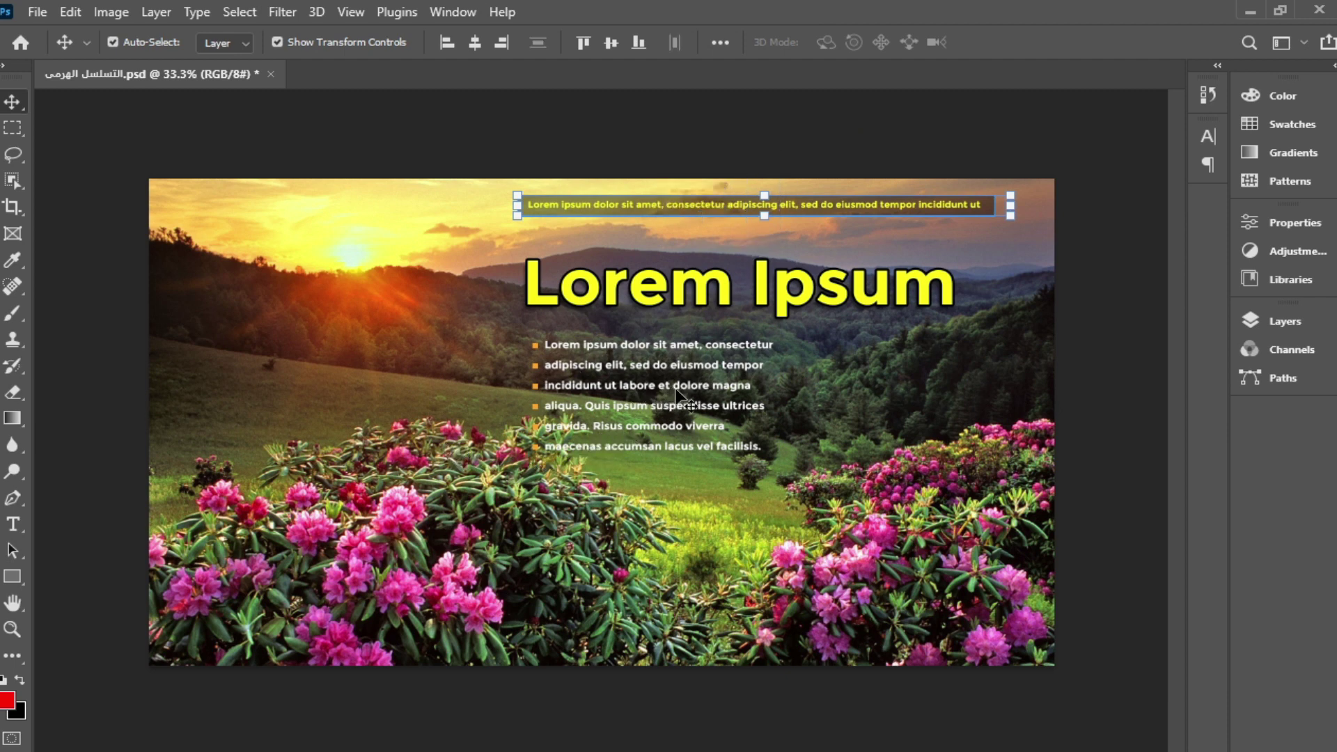
left_click(865, 402)
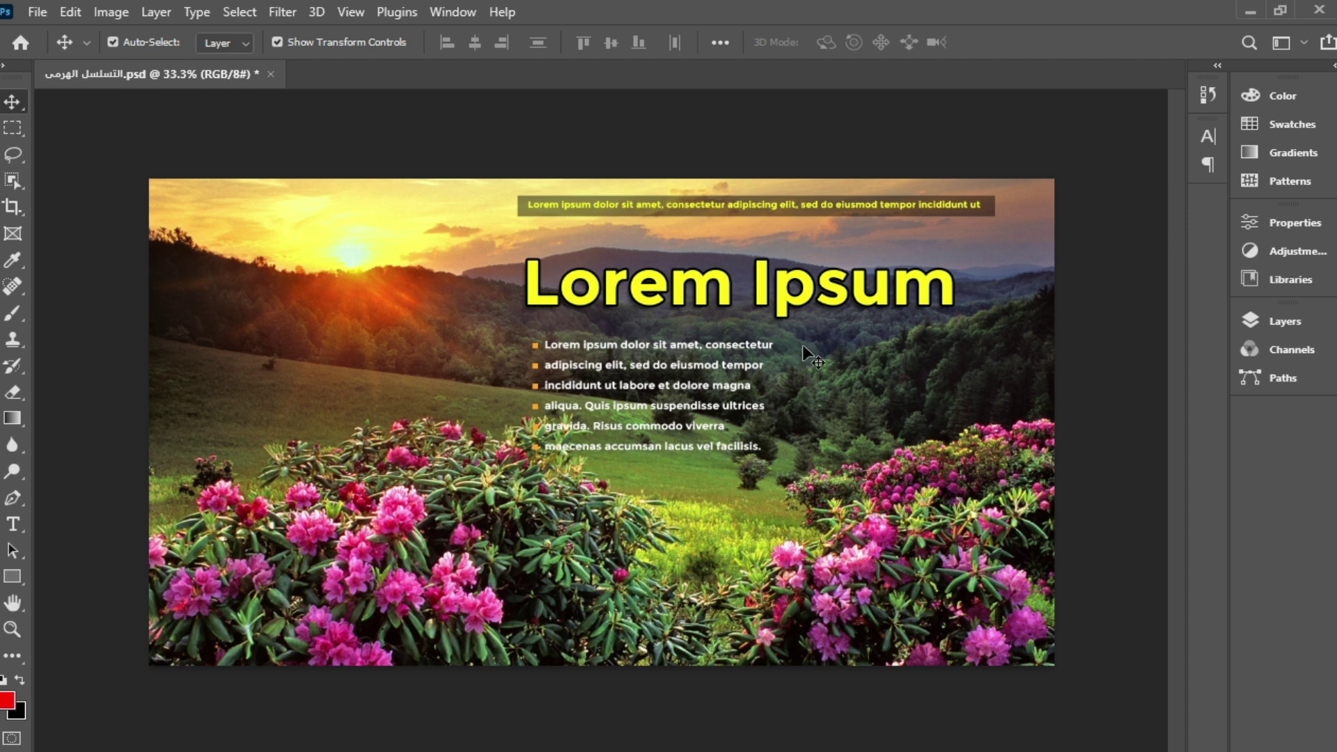
Step: Shrink the bullet list to about half size and move the caption under the Lorem Ipsum heading
mouse_move(839, 341)
left_mouse_down()
mouse_move(683, 401)
mouse_move(452, 428)
left_mouse_up()
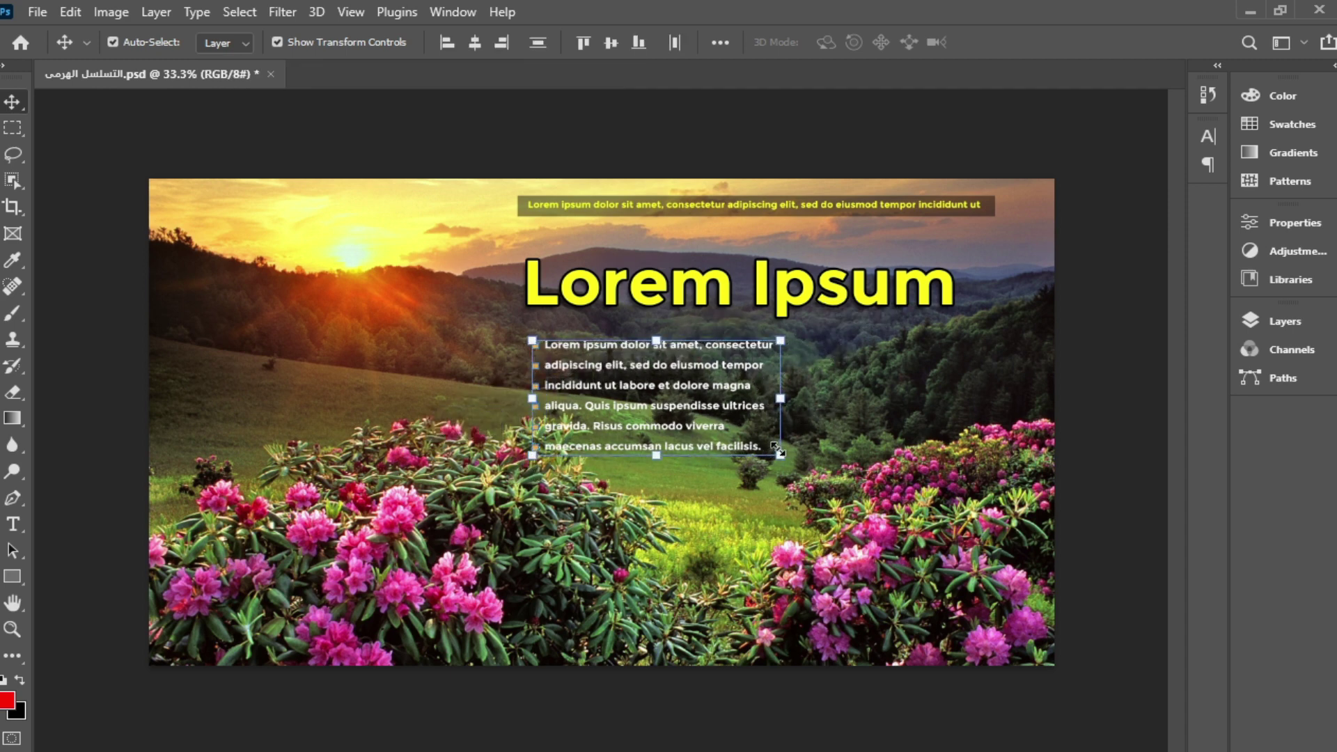
mouse_move(778, 450)
left_mouse_down()
mouse_move(661, 401)
mouse_move(264, 407)
left_mouse_up()
key("Return")
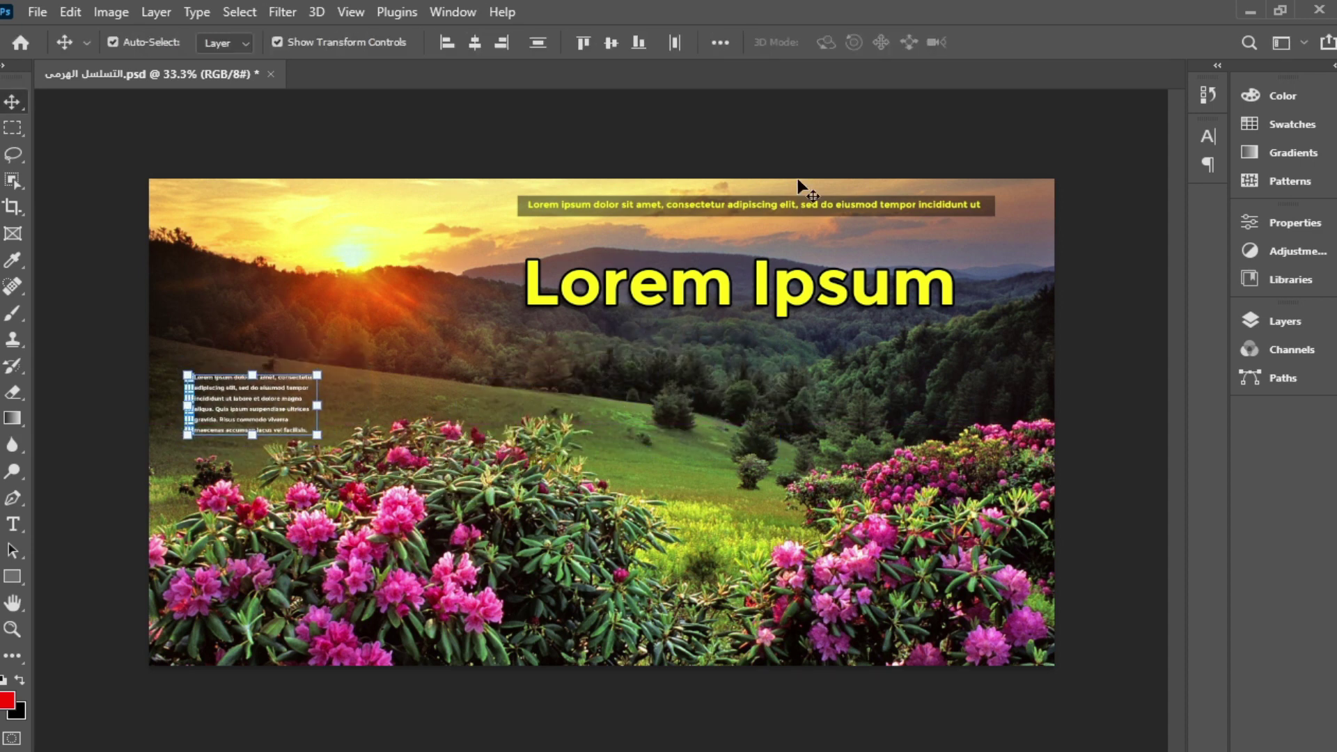
left_click_drag(799, 205, 775, 370)
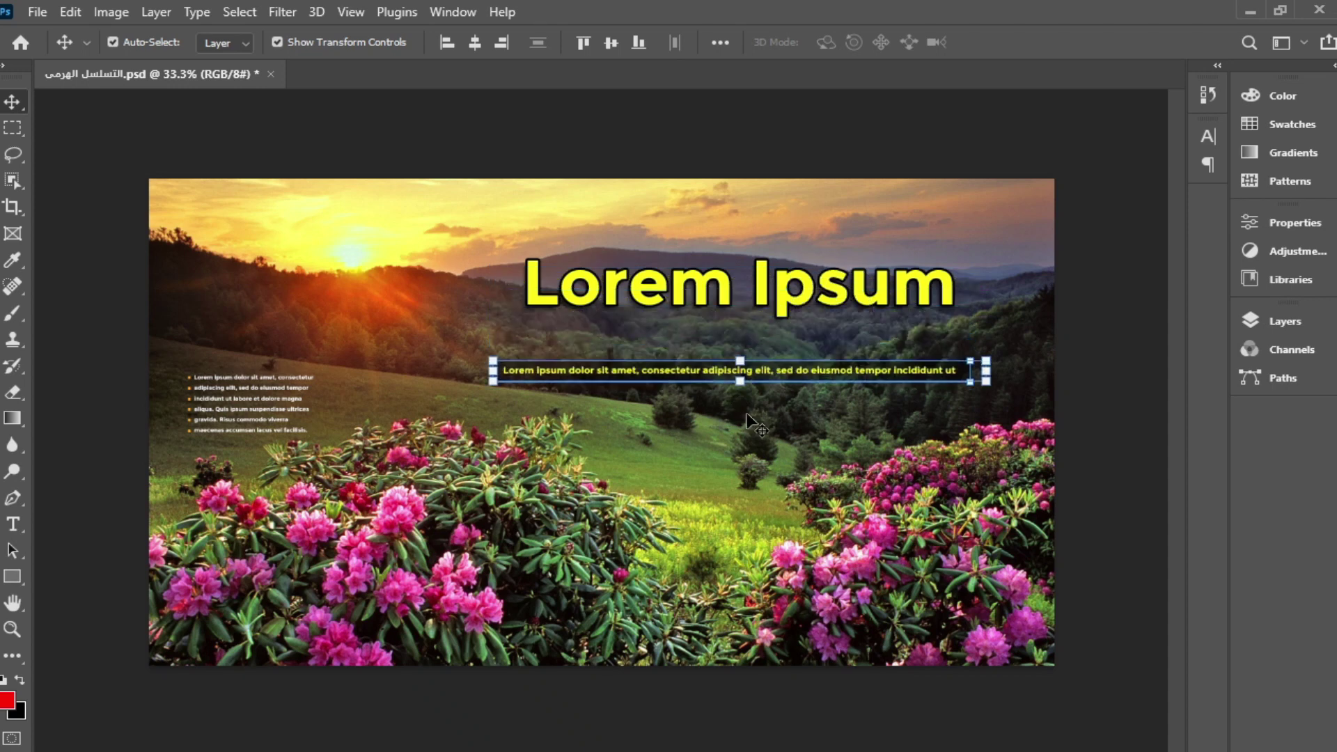
Step: Select the Lorem Ipsum heading, caption line and bullet list, then leave the document for the home screen
left_click(714, 310)
left_click(686, 372)
left_click_drag(326, 334, 184, 448)
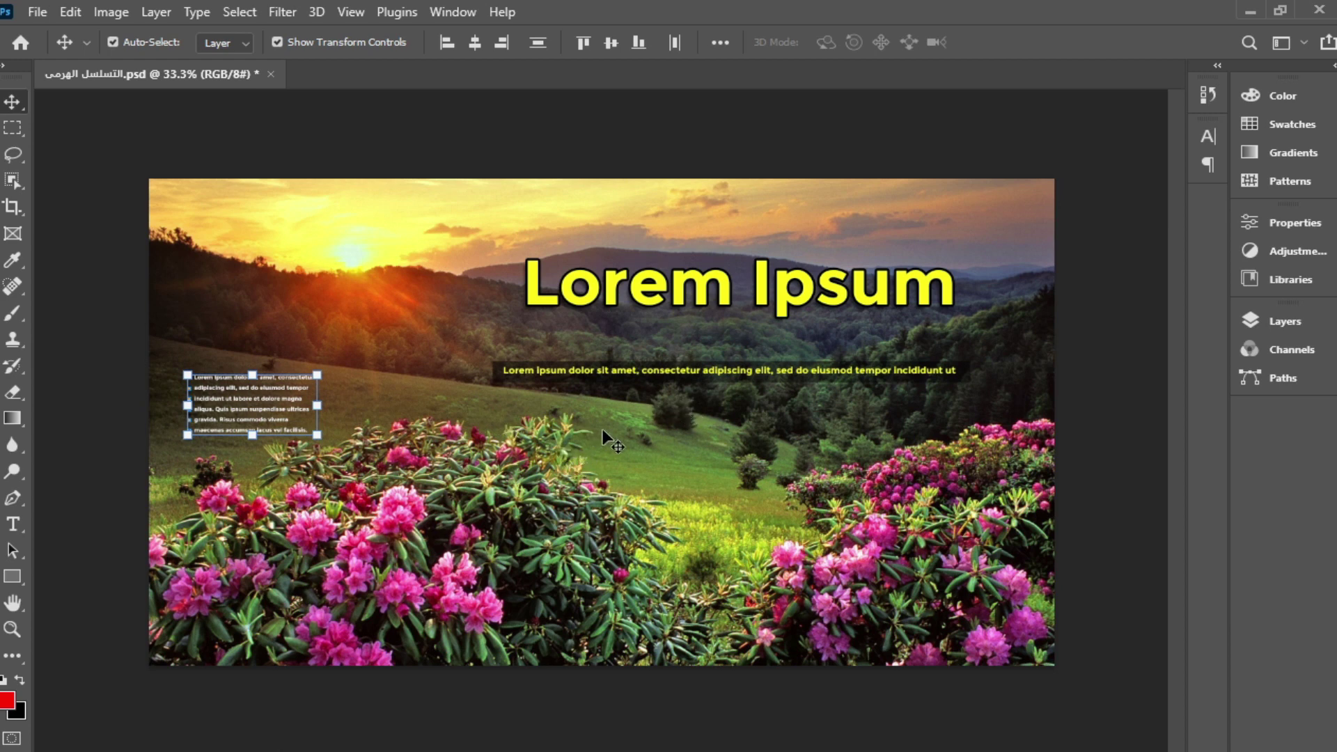
left_click(643, 305)
left_click(616, 372)
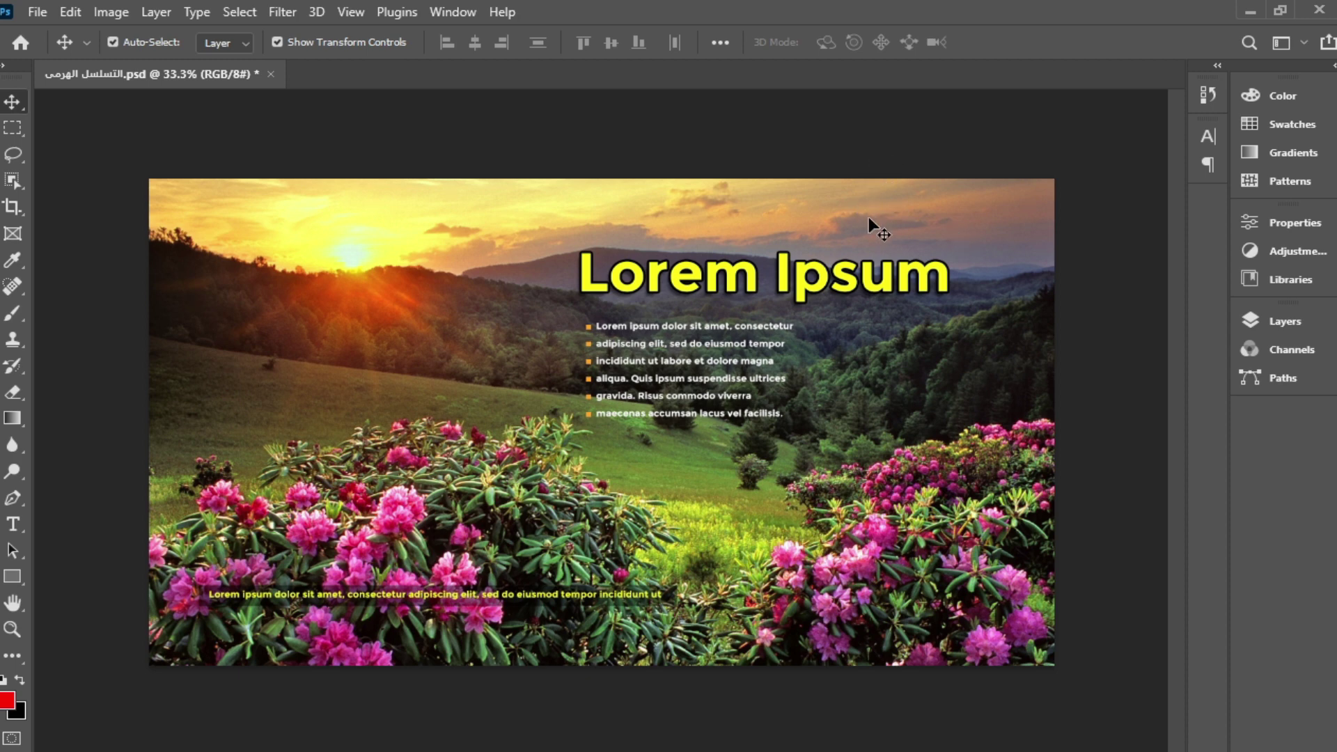
left_click(20, 42)
Step: Create a folder named 2022 on the Desktop in the Open dialog and open it
left_click(53, 265)
left_click(78, 158)
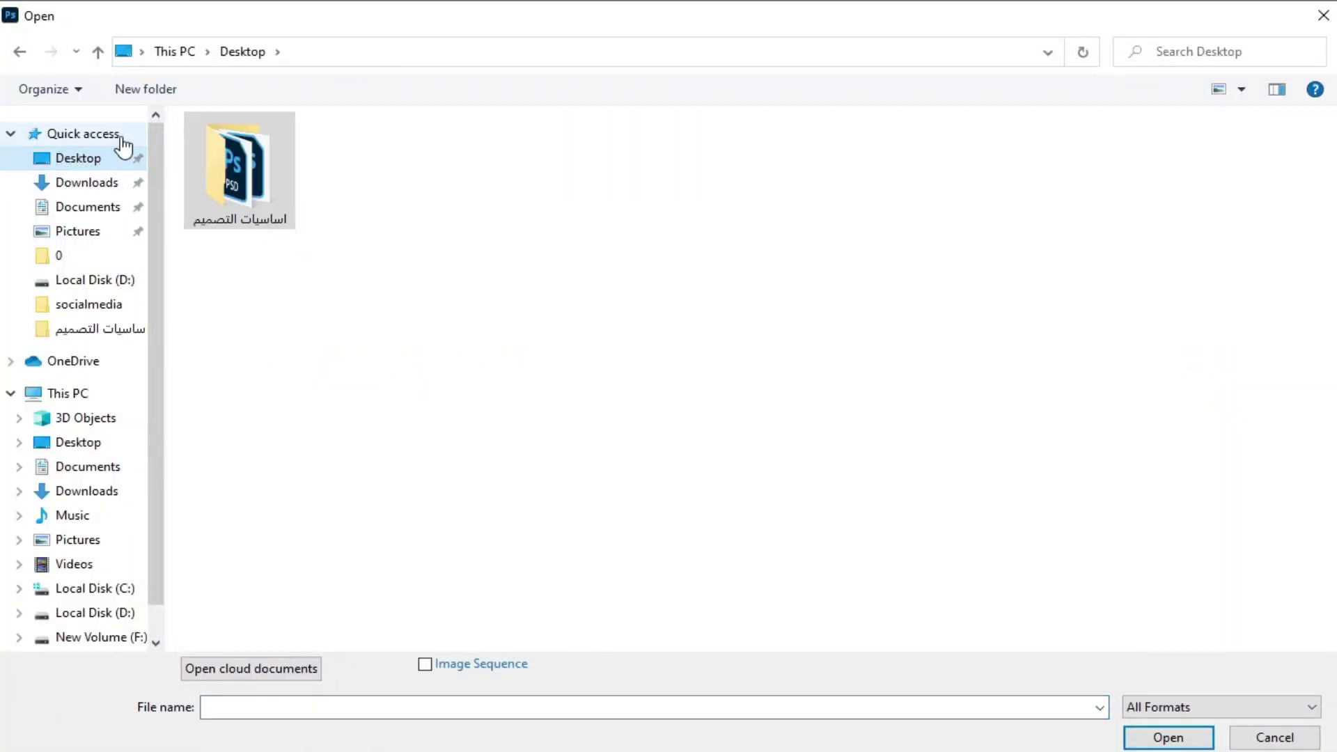
left_click(155, 89)
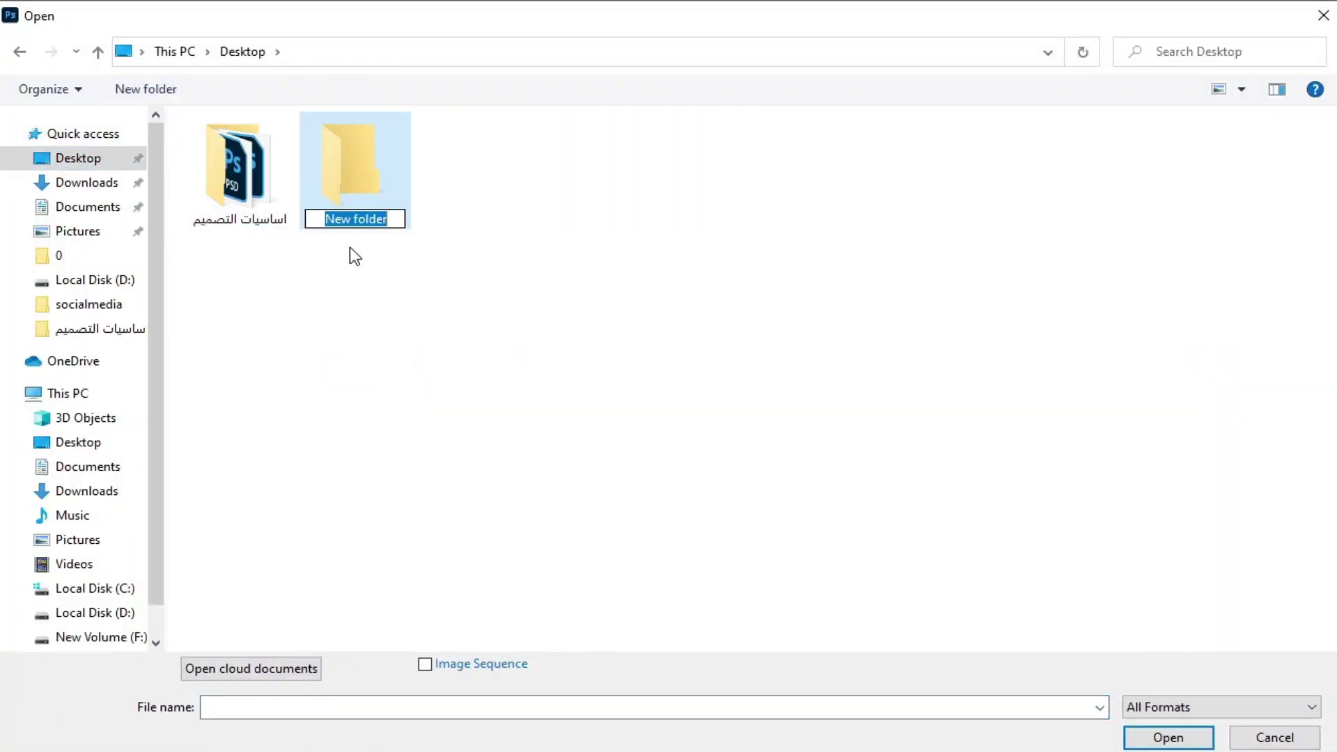
type("202")
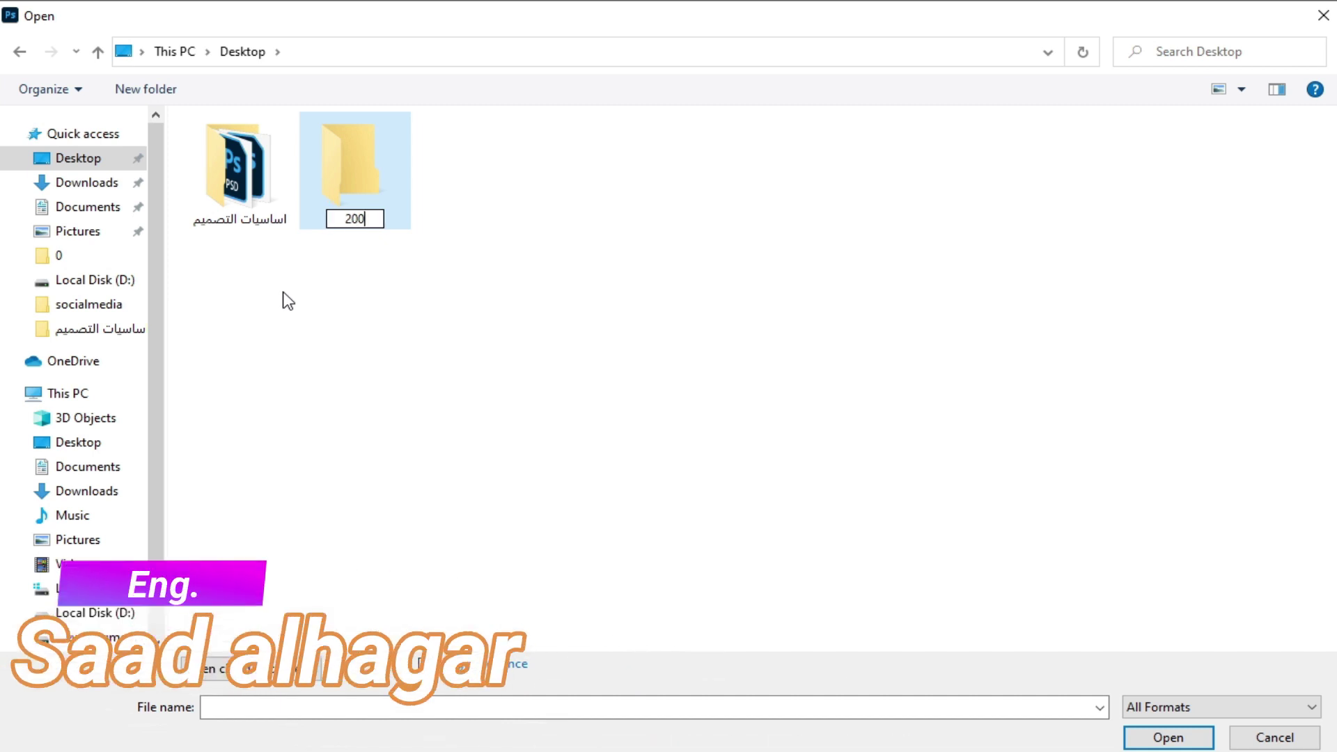
type("2")
left_click(363, 278)
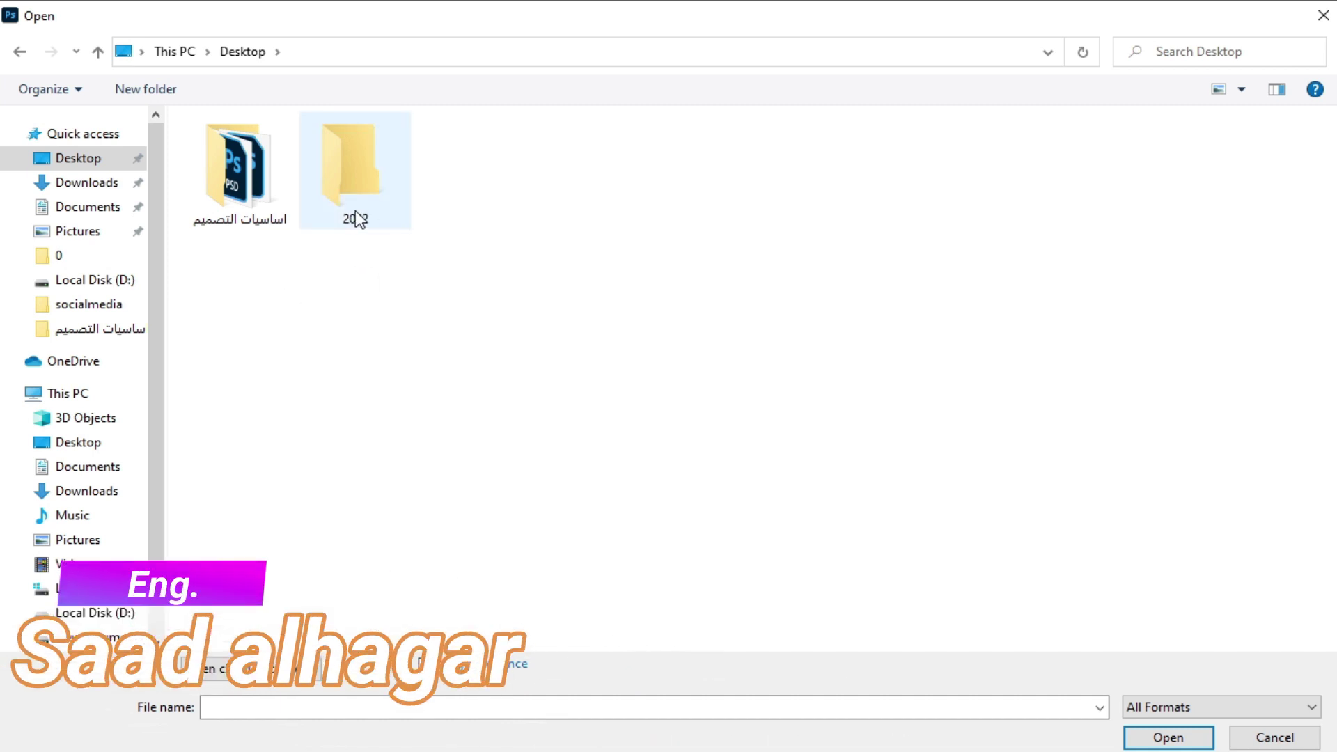
double_click(362, 184)
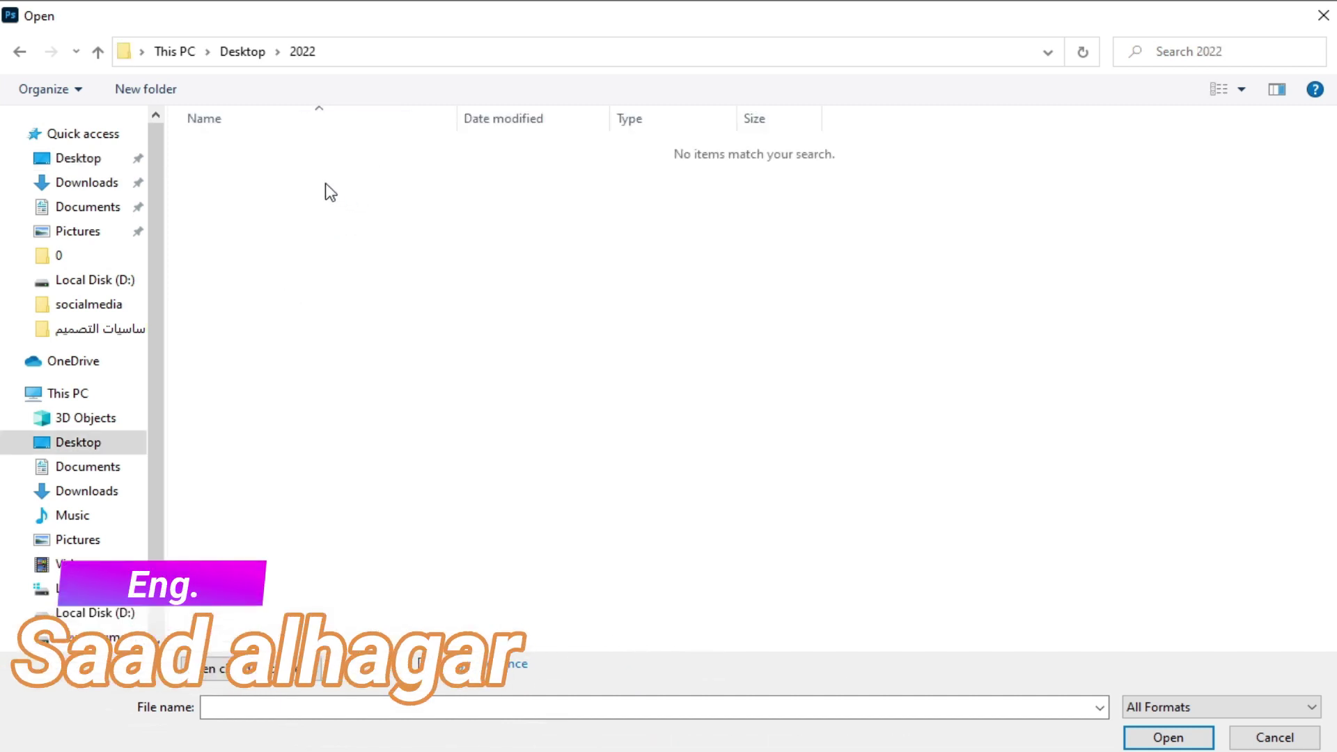
Step: Create a folder named 10 inside 2022 and open it
left_click(132, 92)
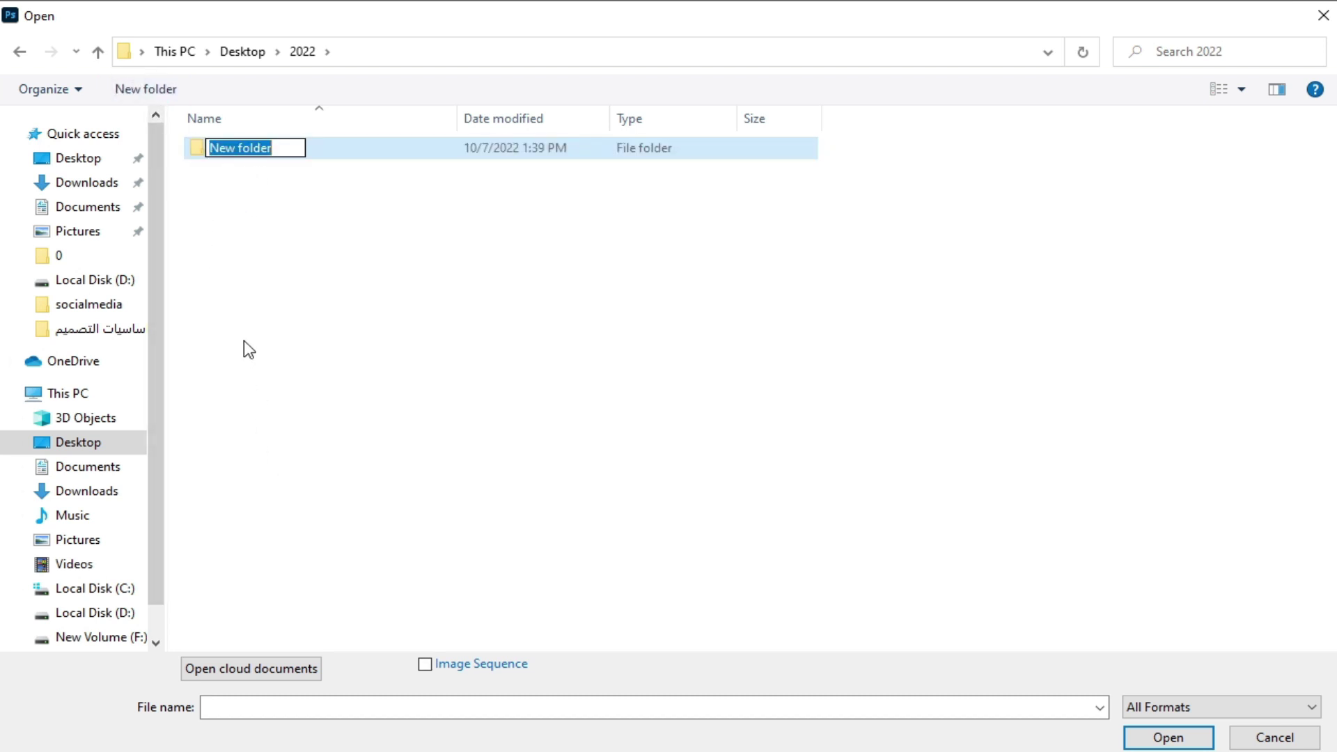
type("1")
key("Return")
double_click(238, 150)
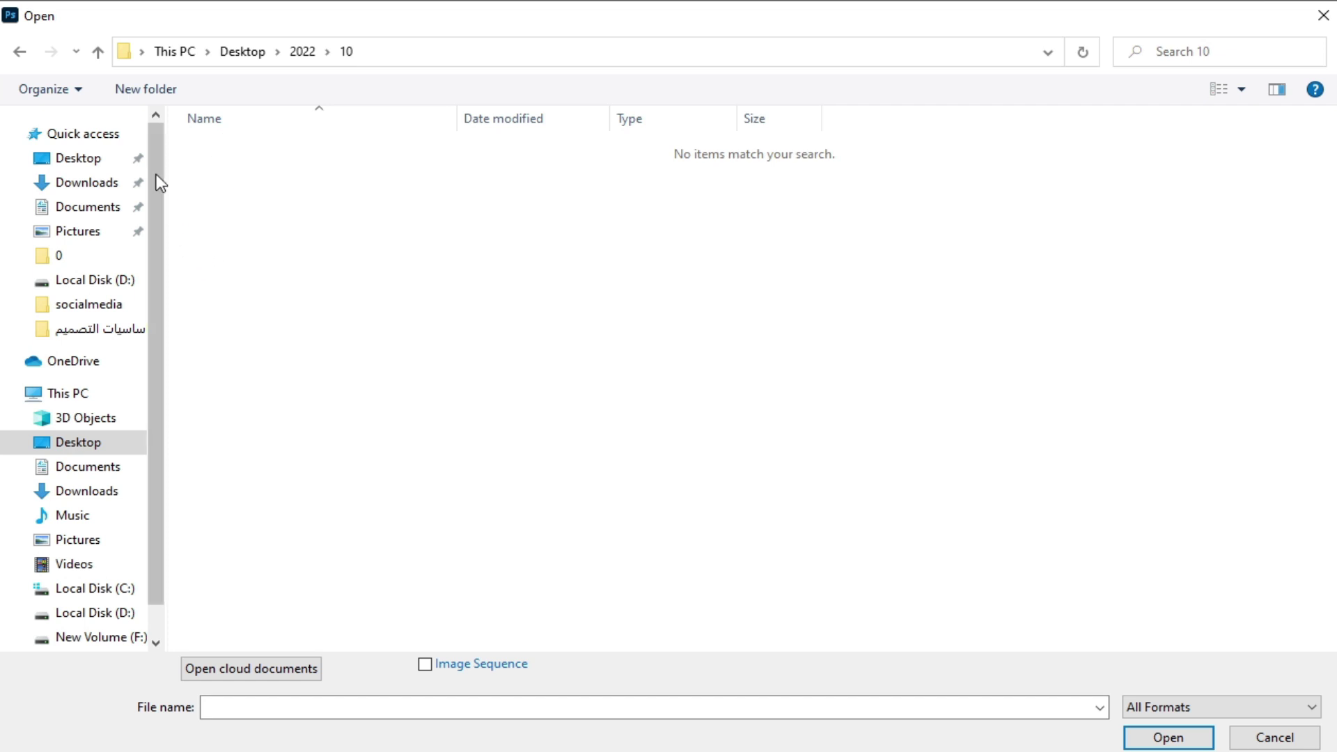
Step: Create three subfolders inside 10 named social, cards and banner
left_click(145, 90)
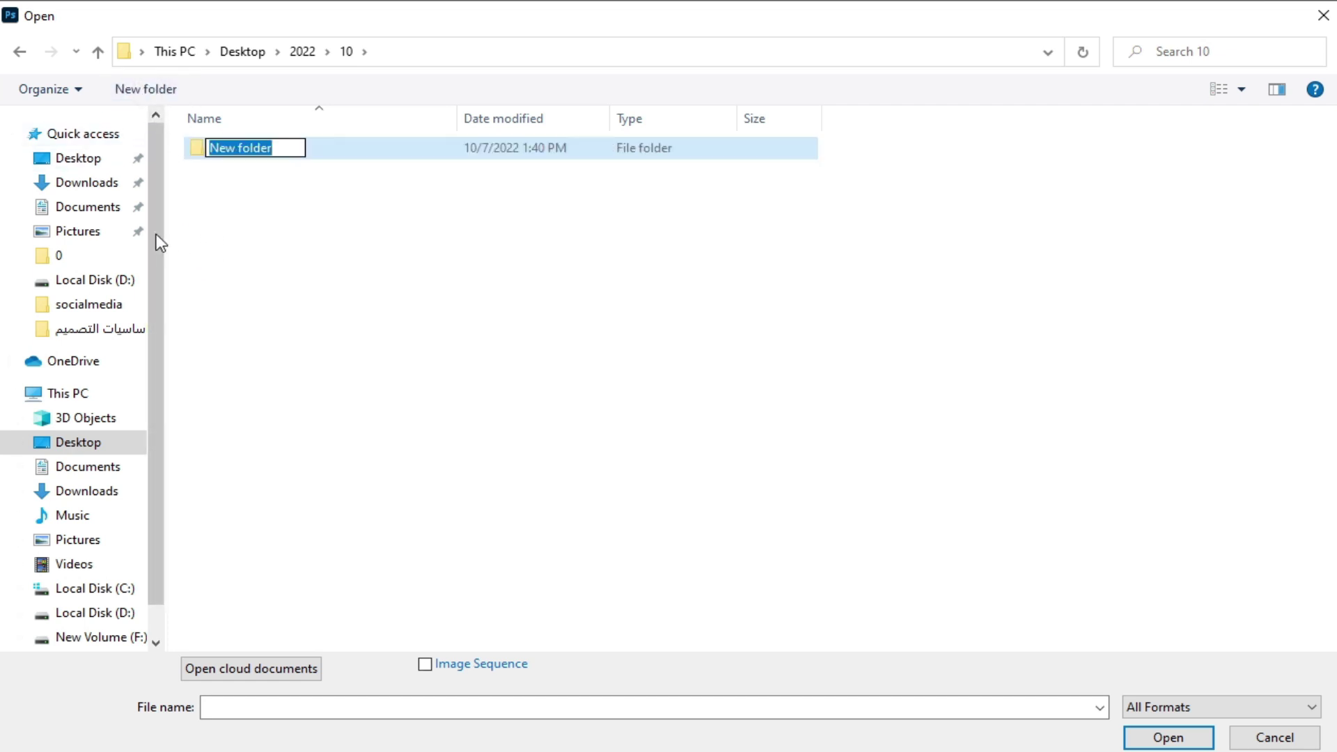
type("s")
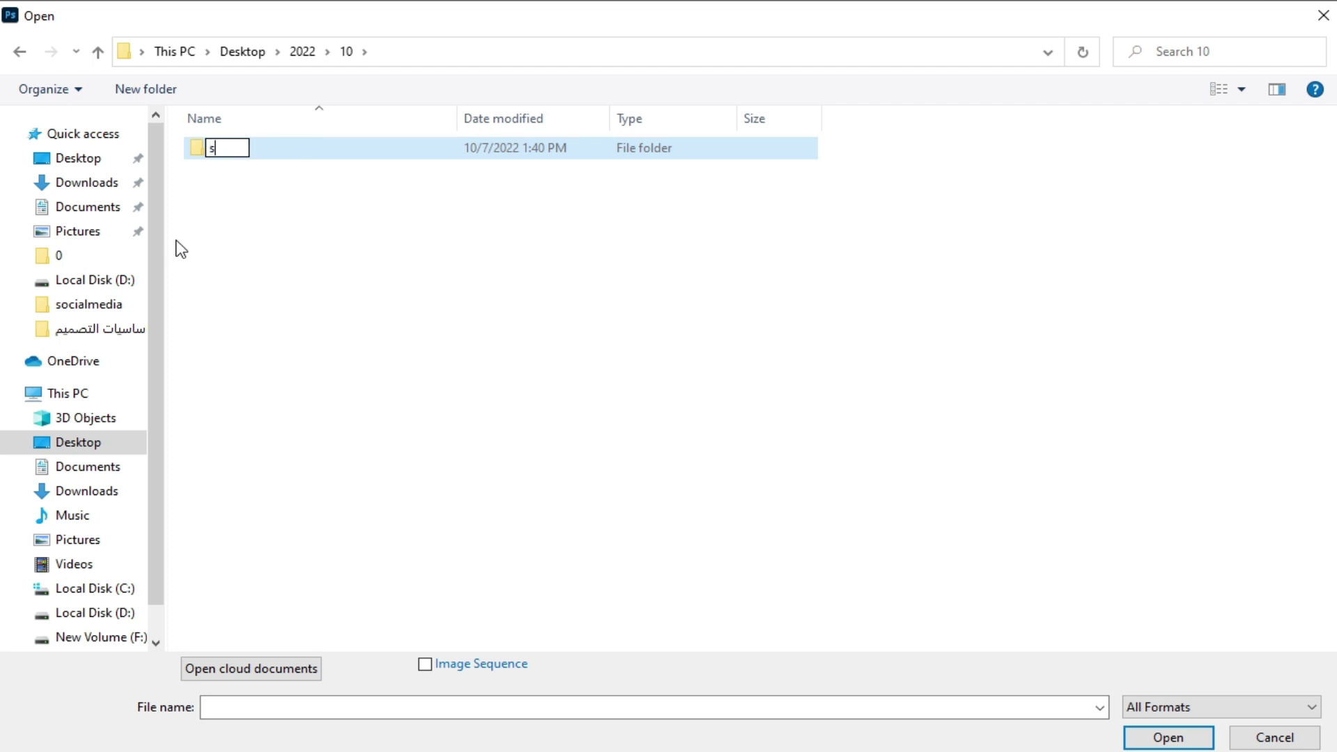
type("ocial")
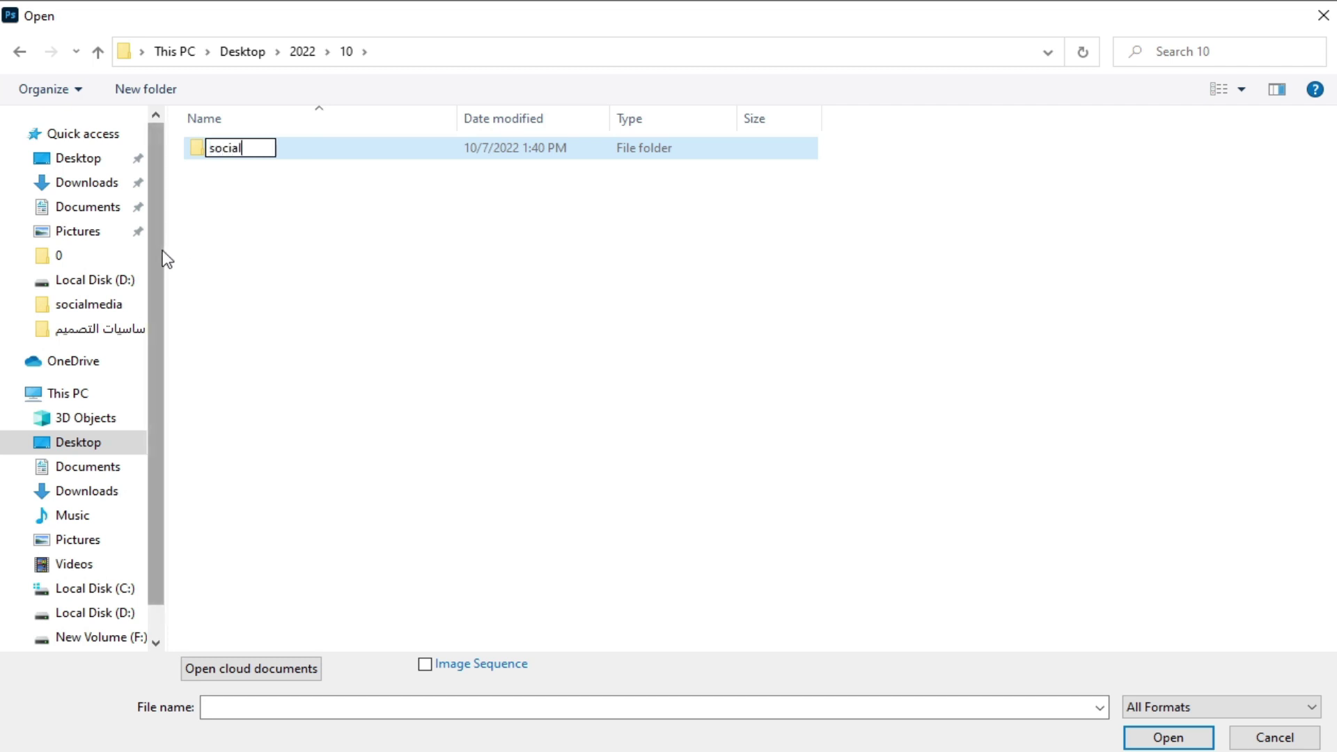
key("Return")
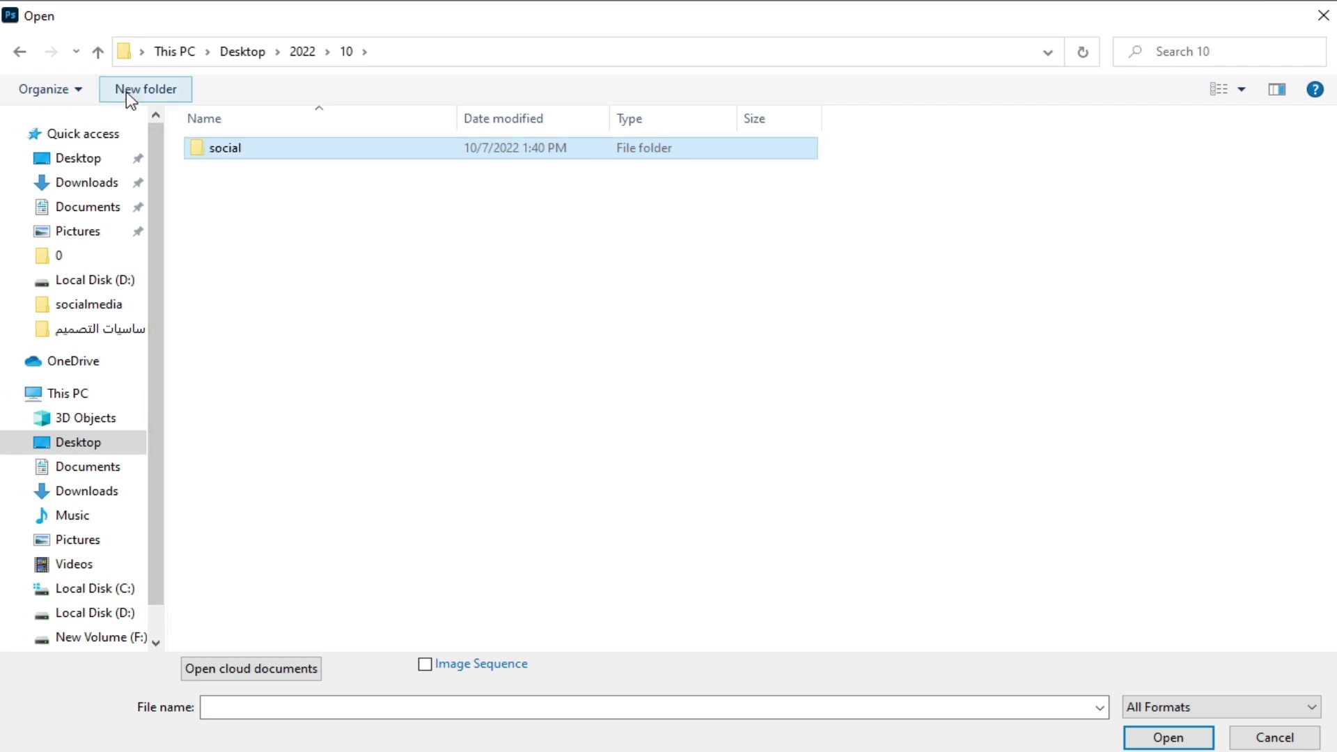
left_click(131, 90)
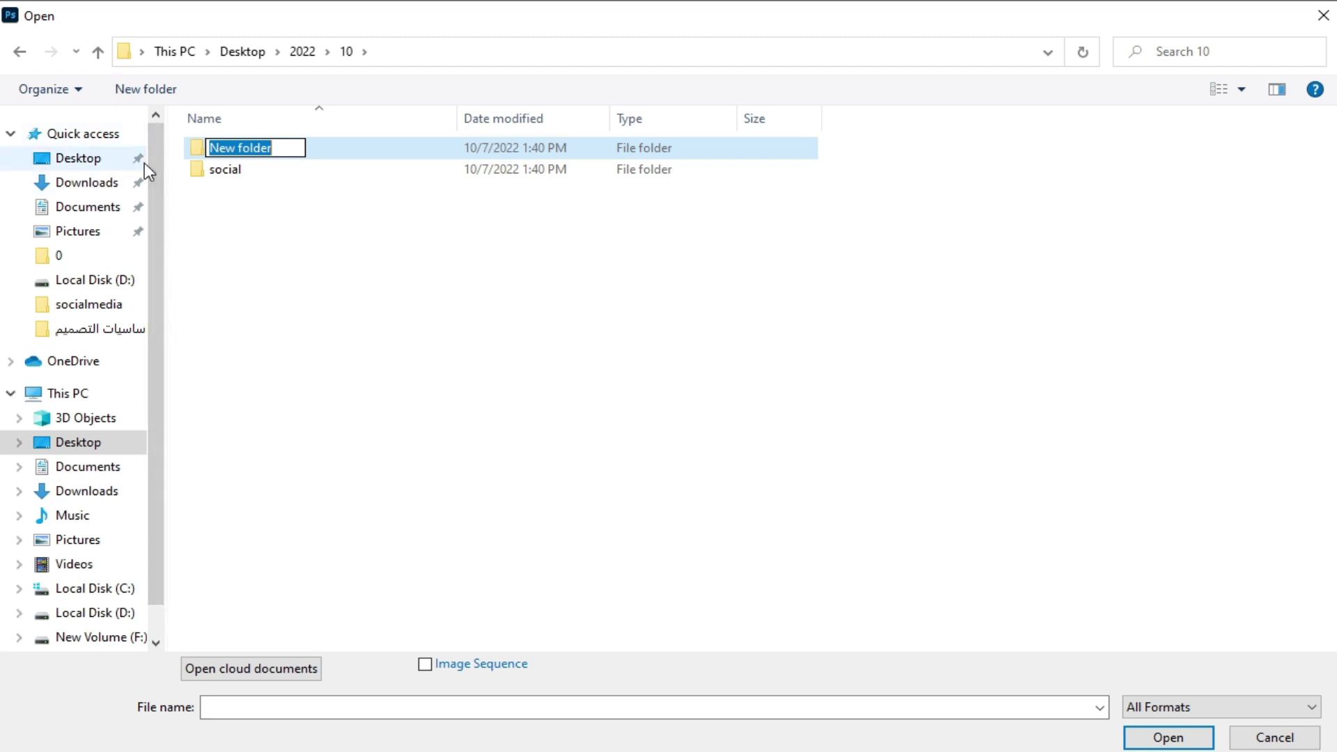
type("cards")
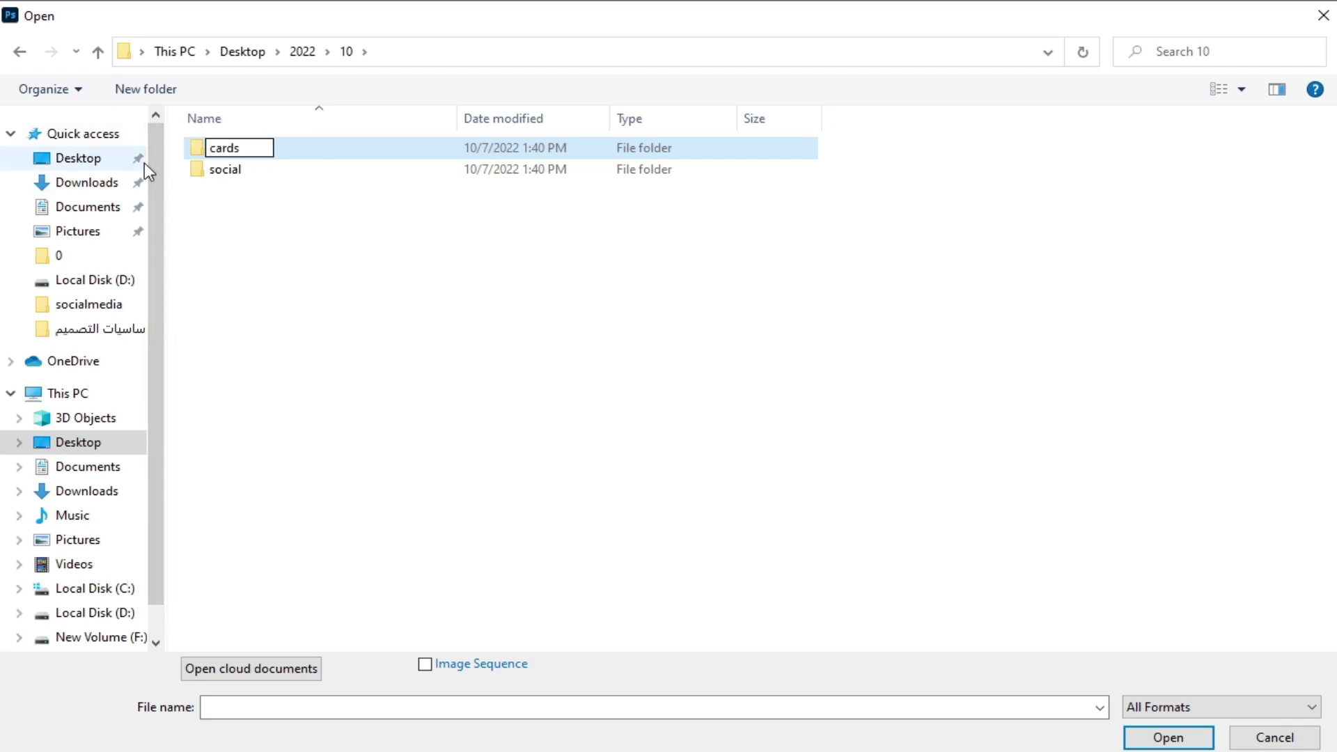
key("Return")
left_click(138, 95)
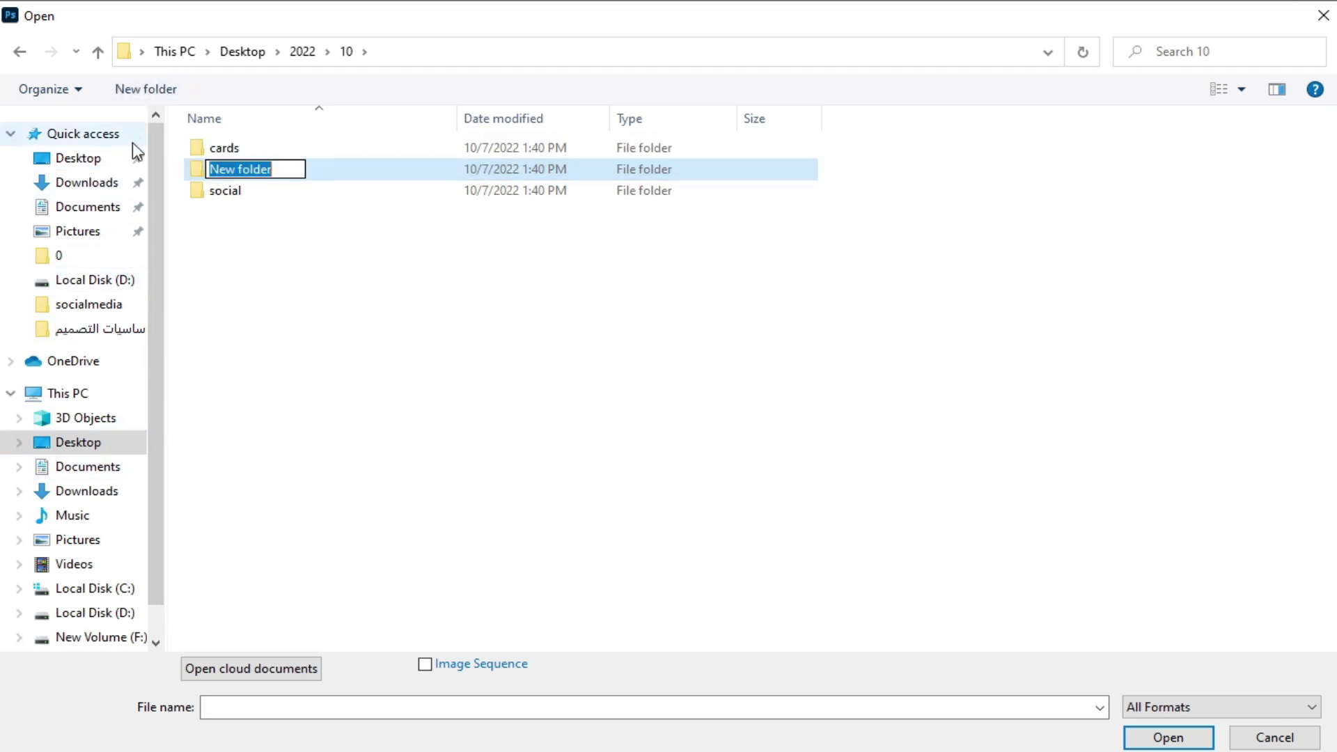
type("banner")
left_click(242, 248)
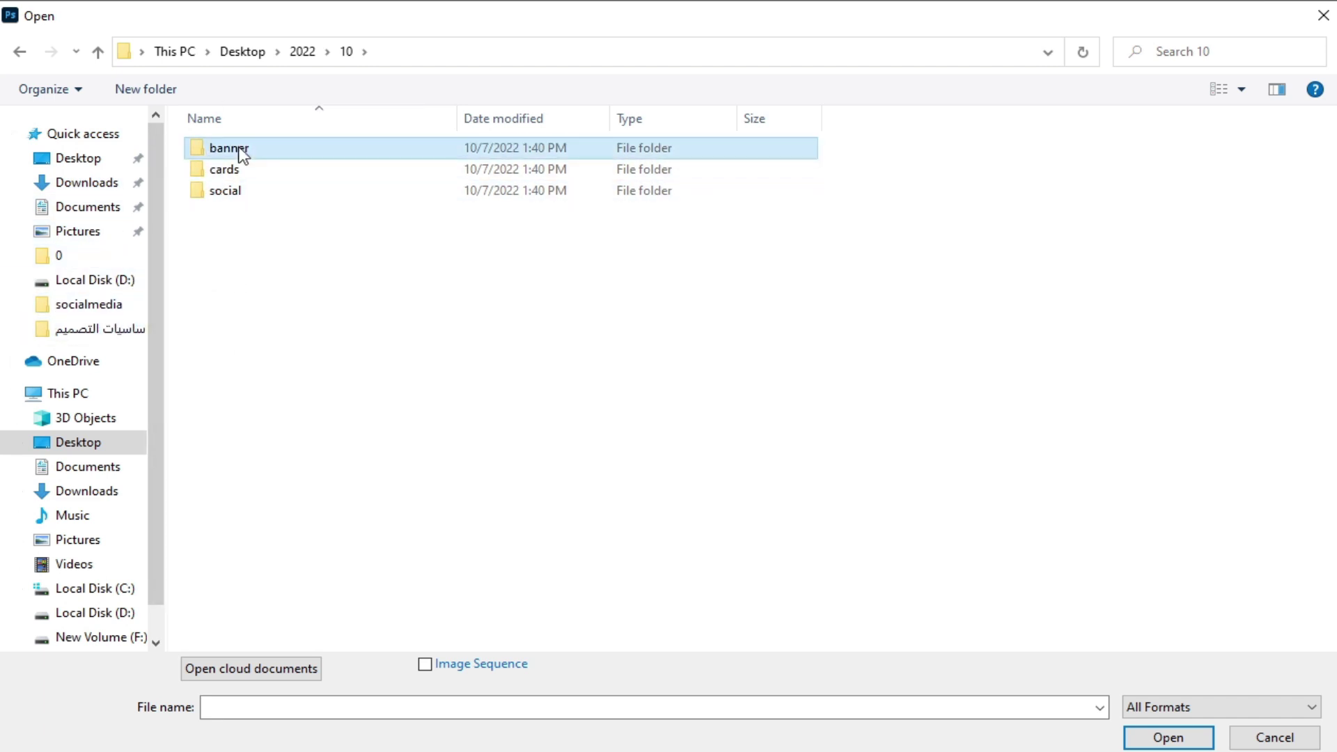
double_click(236, 149)
left_click_drag(234, 189, 346, 249)
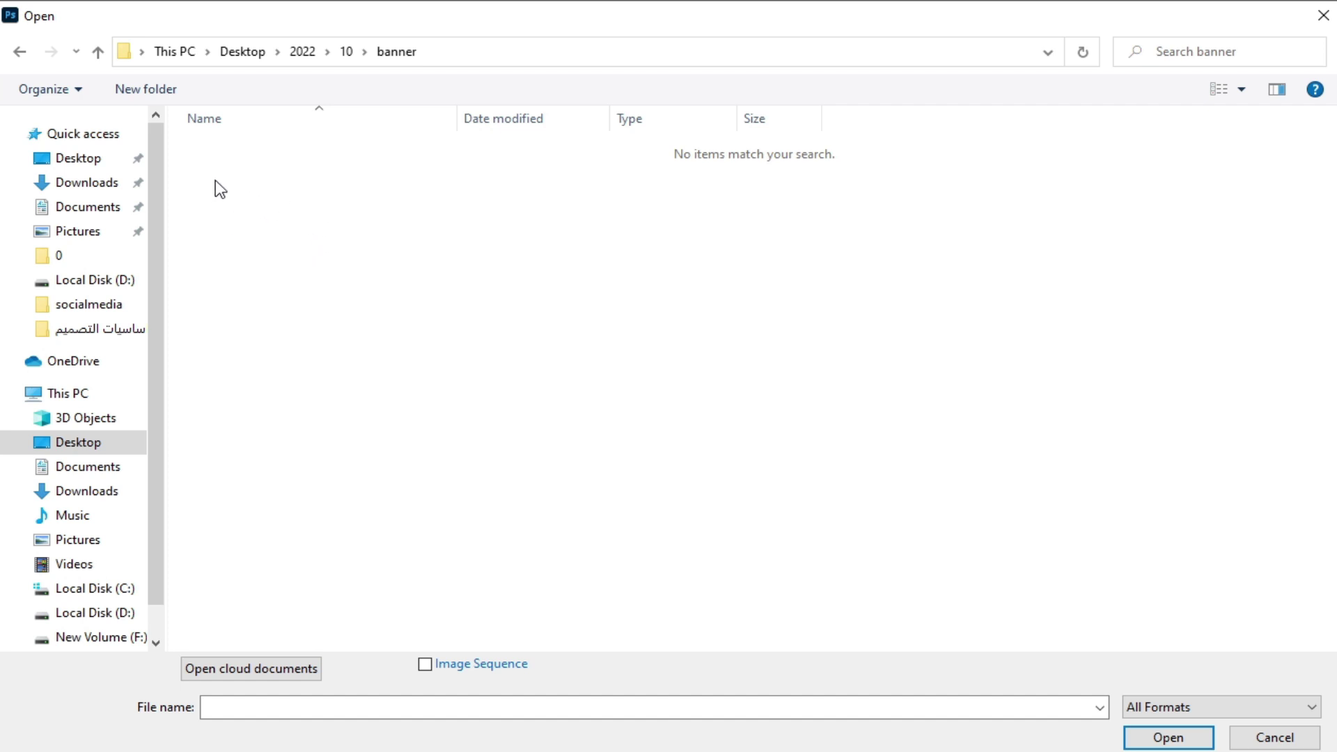
left_click_drag(215, 180, 303, 222)
left_click_drag(216, 173, 301, 202)
mouse_move(517, 198)
left_mouse_down()
mouse_move(334, 254)
mouse_move(496, 200)
left_mouse_up()
left_click(18, 51)
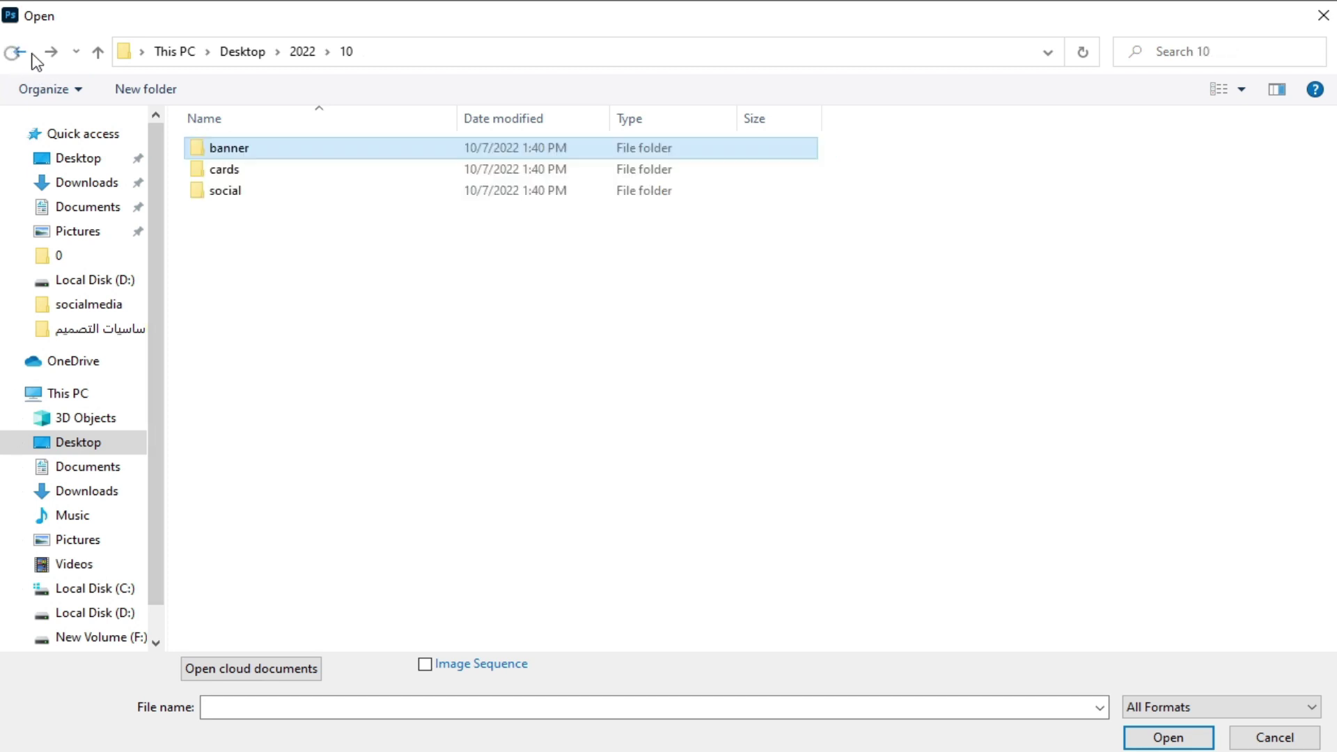
double_click(256, 170)
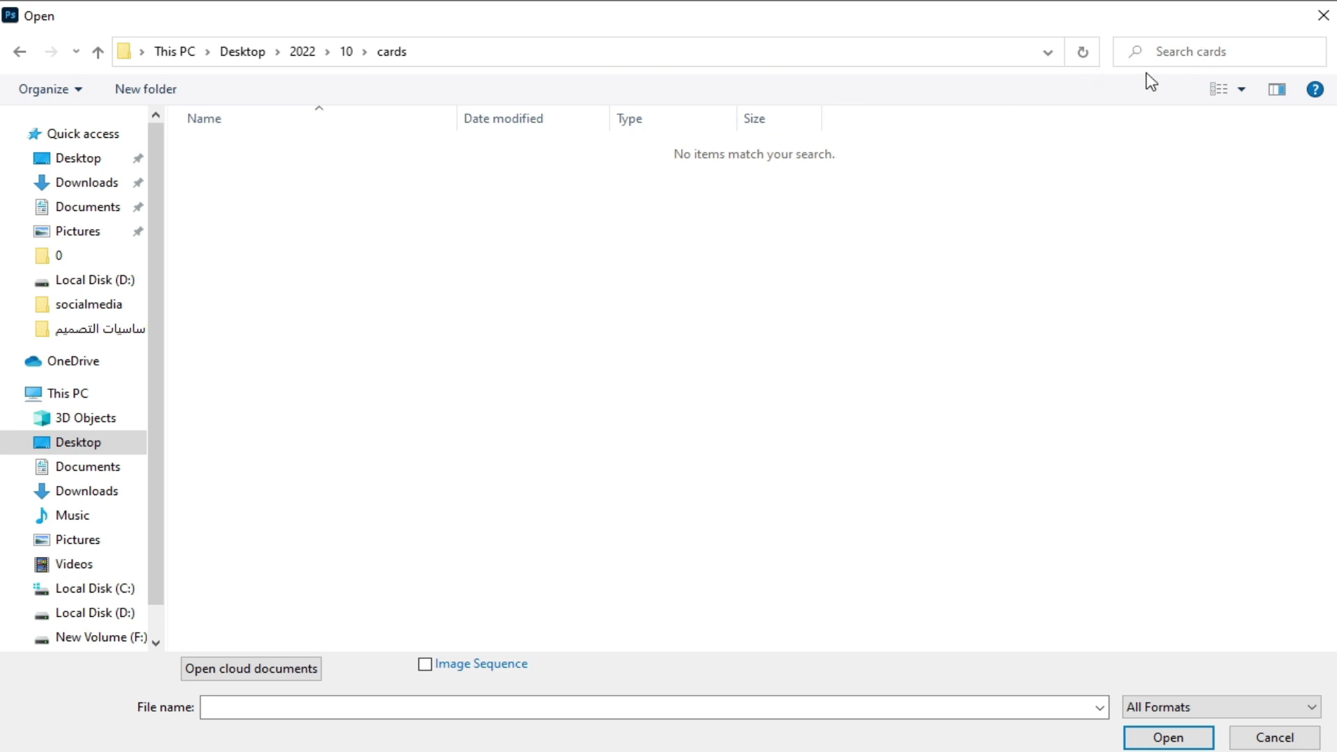
left_click(20, 53)
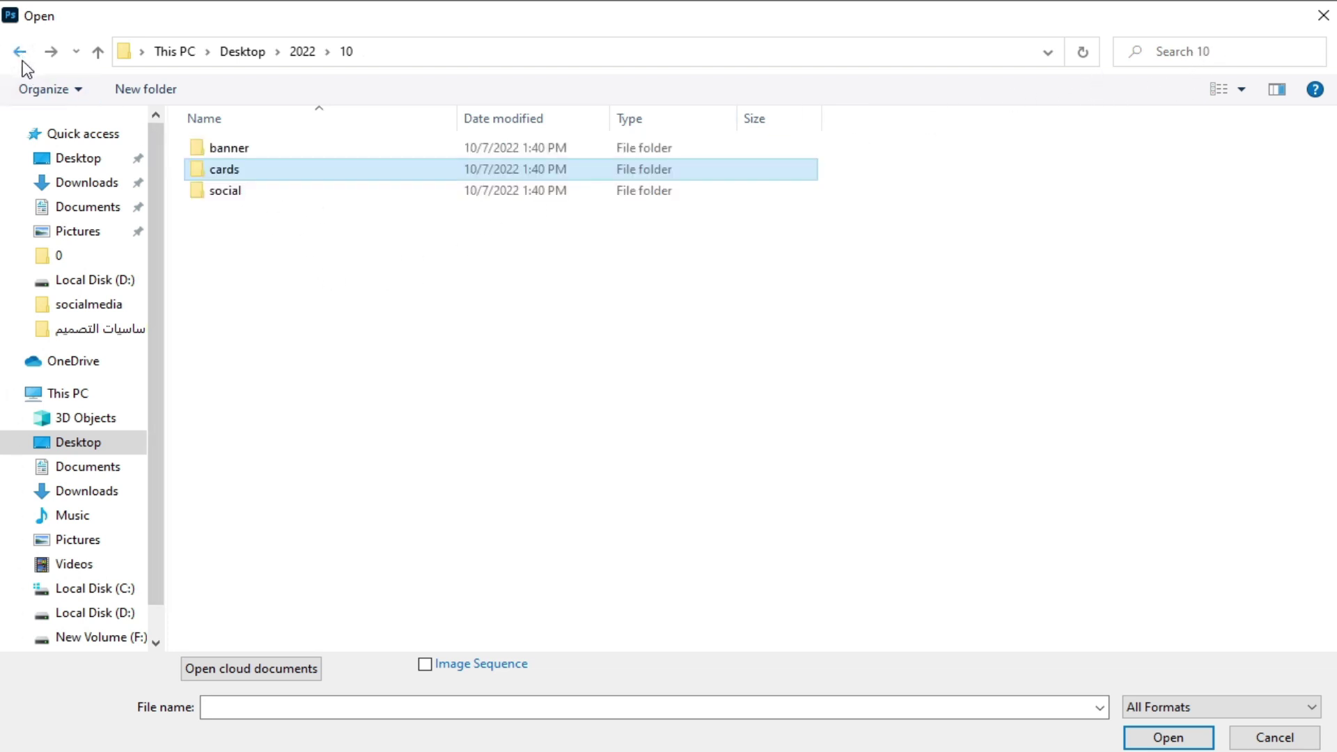
left_click(237, 149)
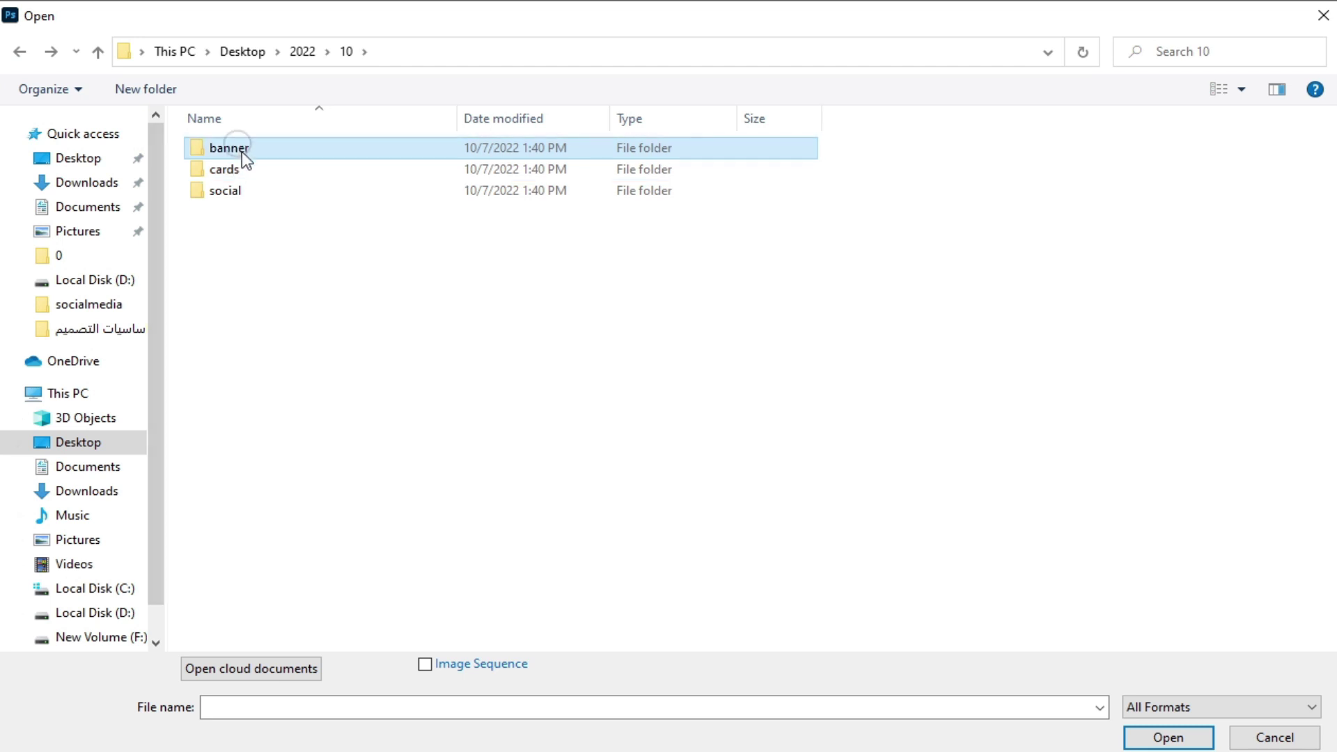
left_click(226, 212)
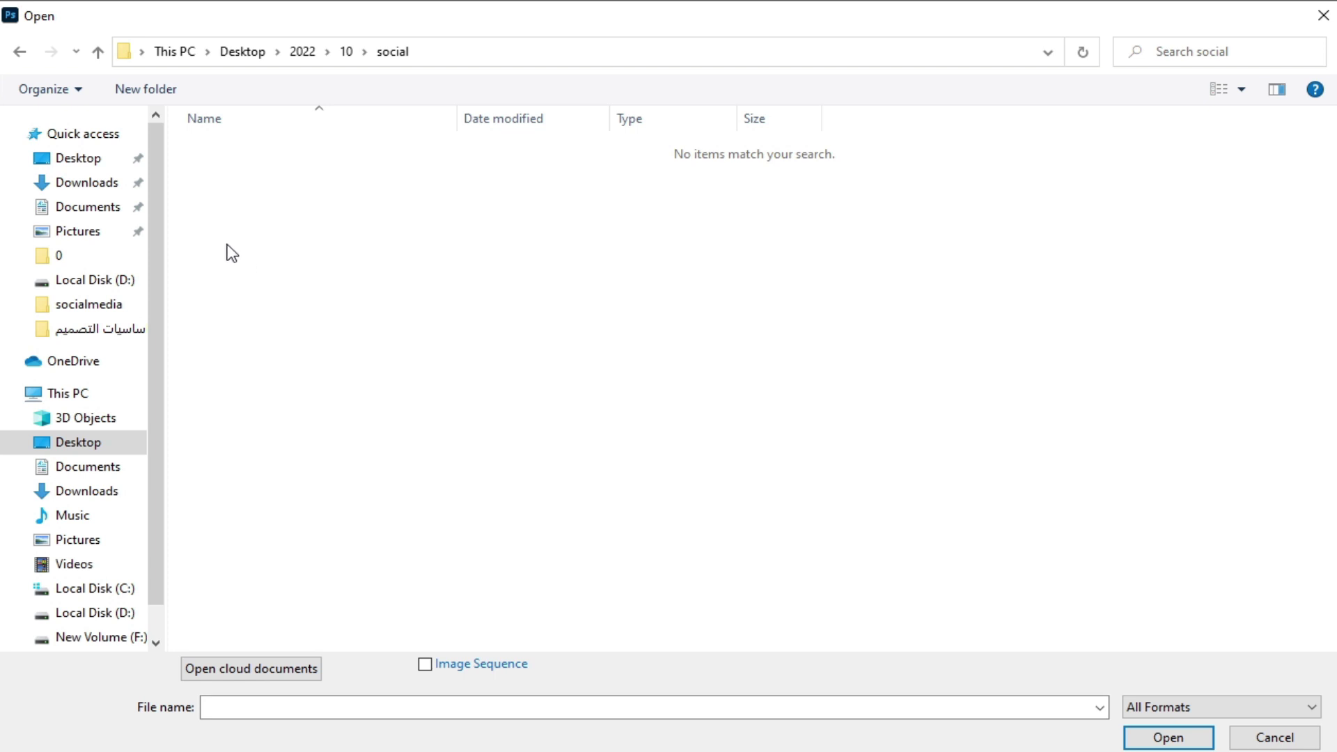
left_click(20, 59)
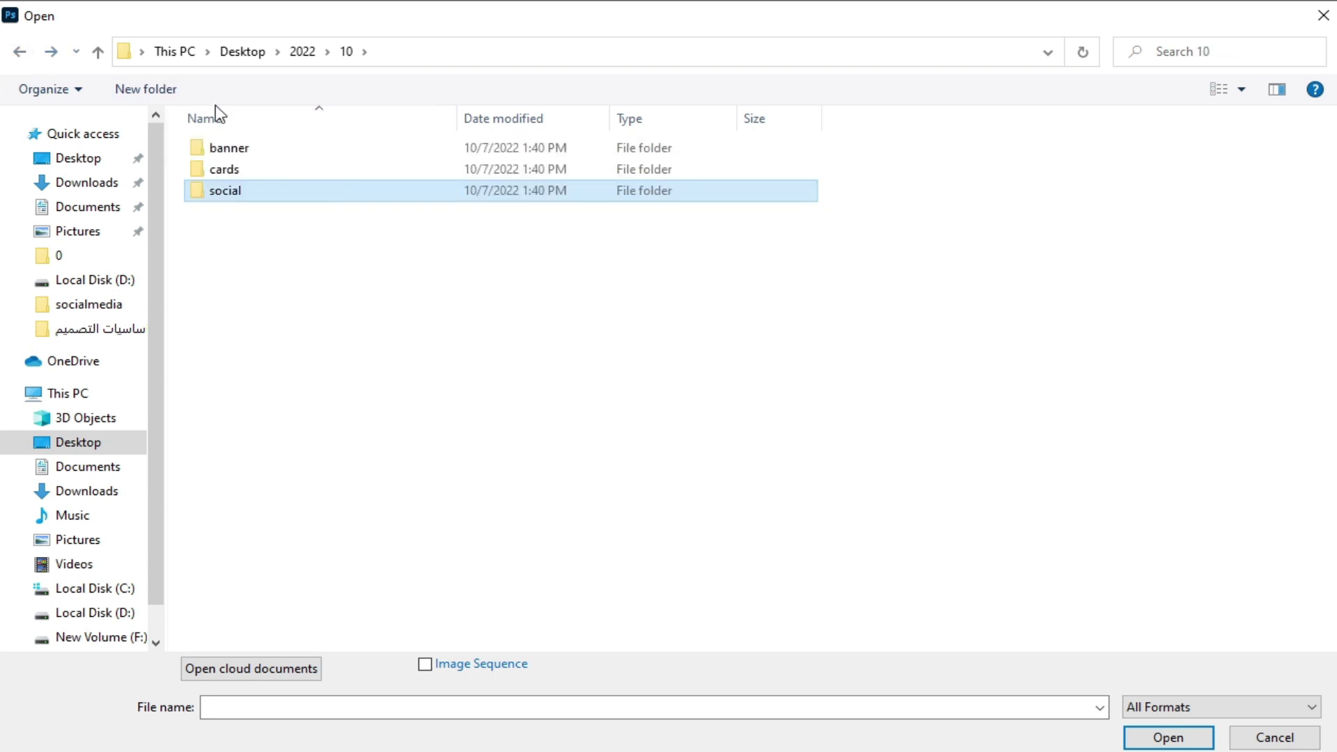
left_click(249, 154)
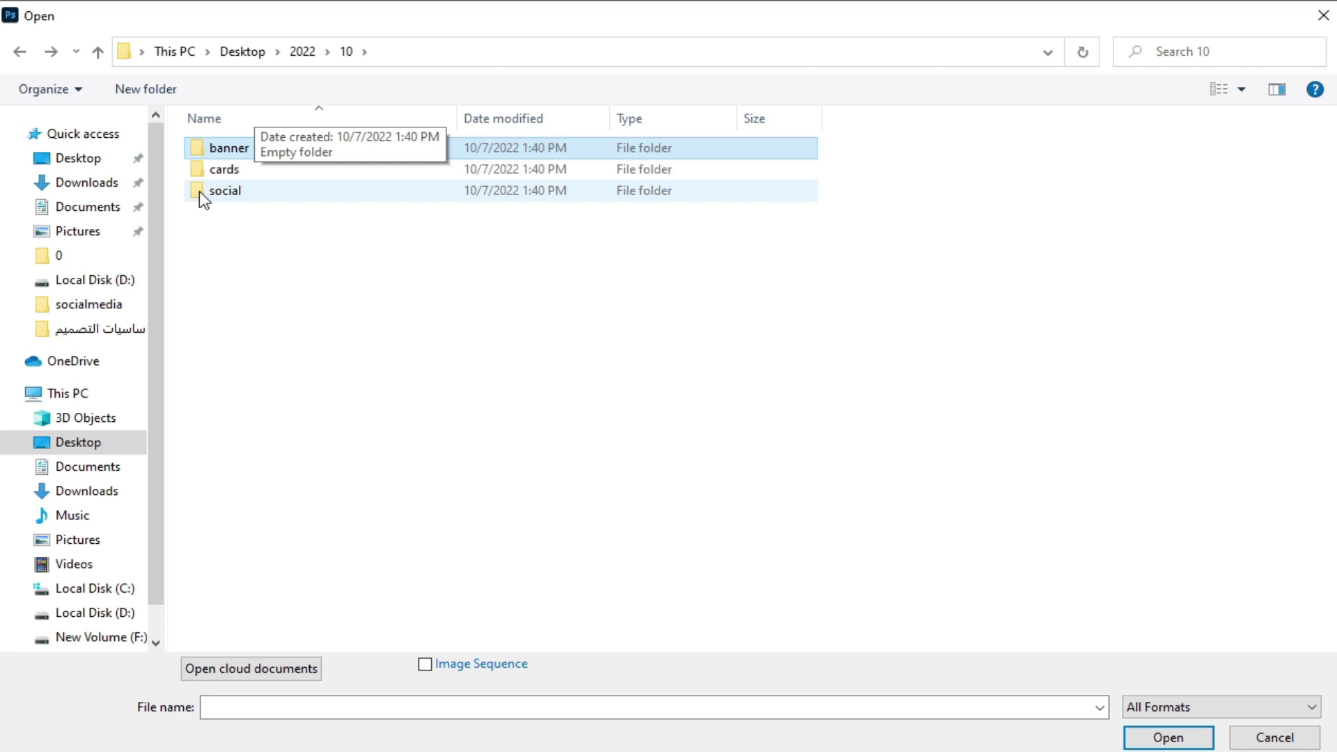
left_click(258, 226)
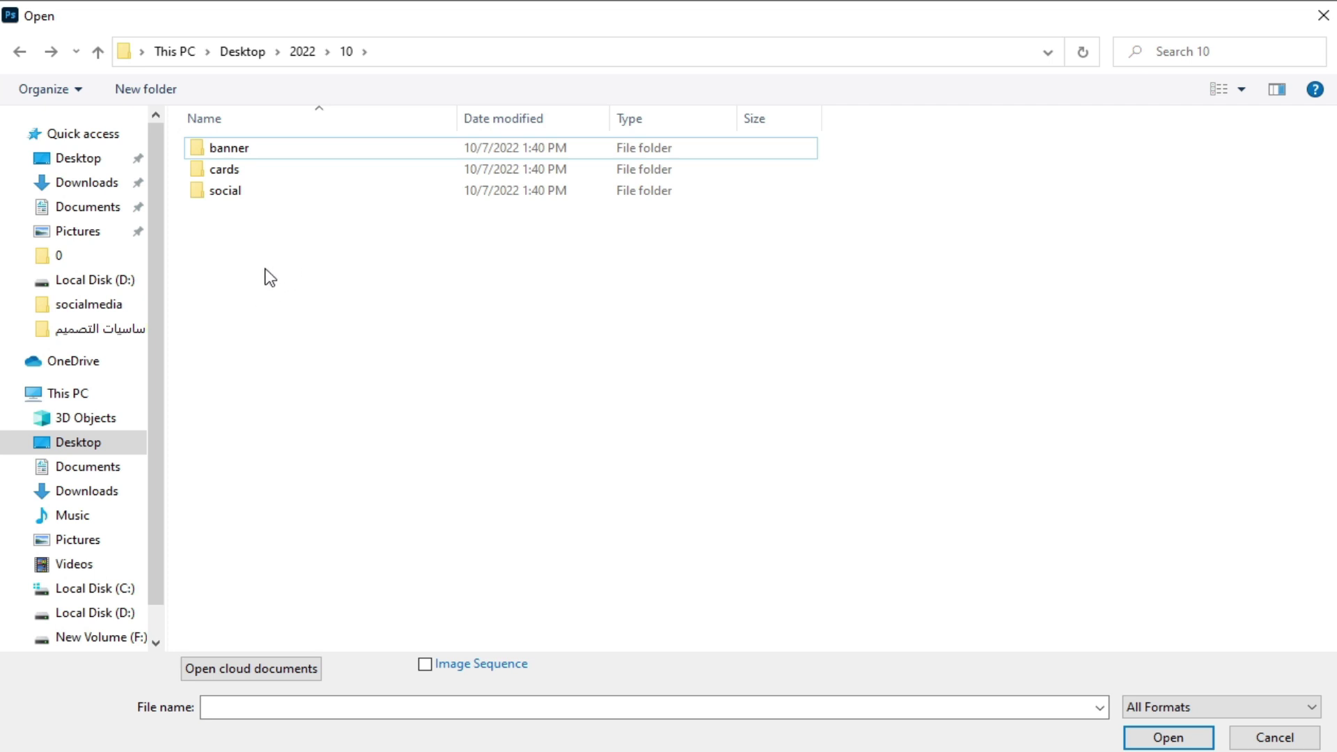
double_click(237, 149)
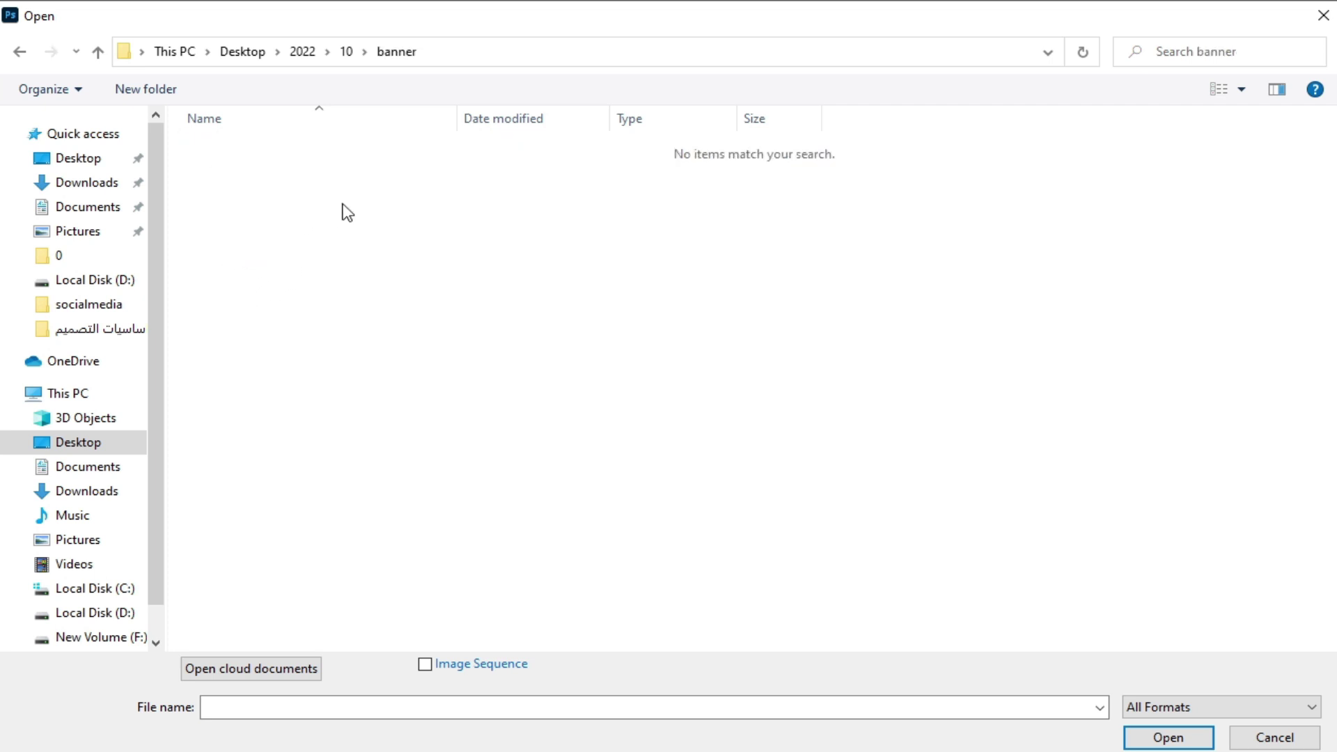
left_click_drag(358, 174, 286, 217)
left_click_drag(345, 157, 203, 241)
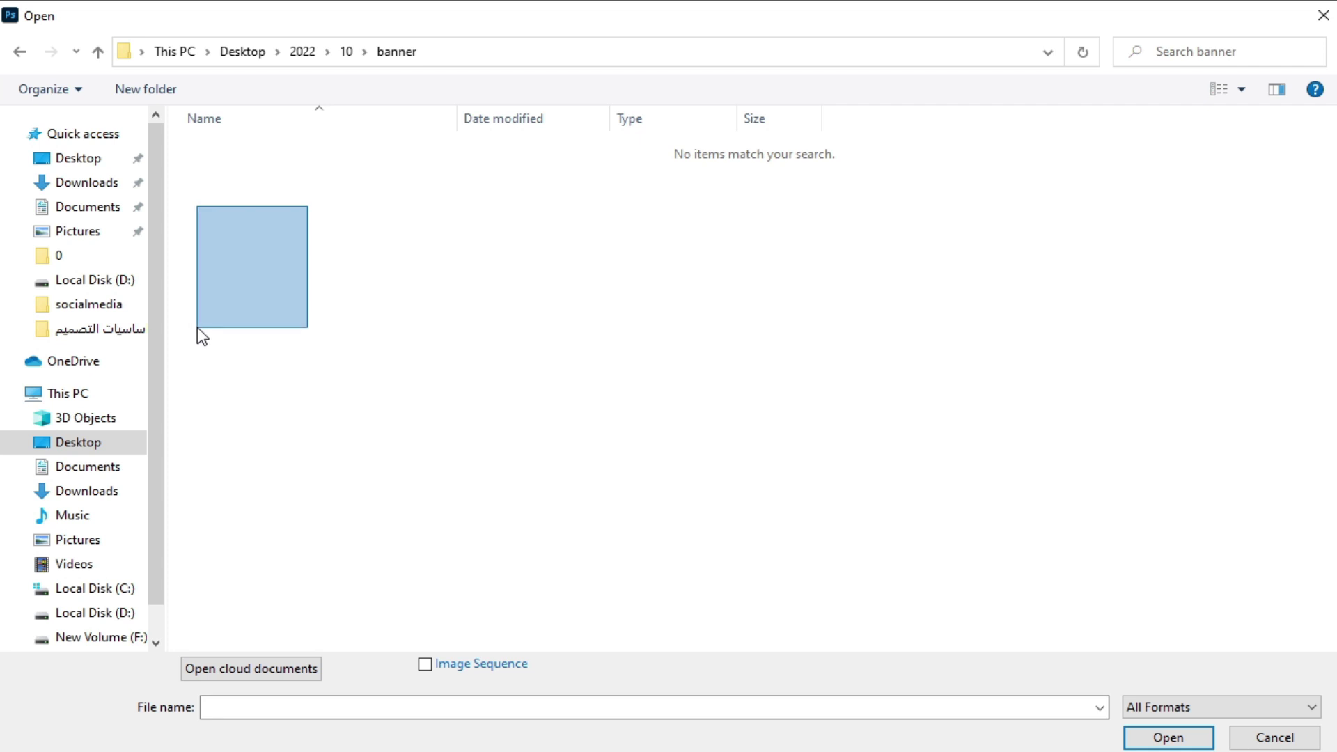
left_click_drag(195, 322, 198, 327)
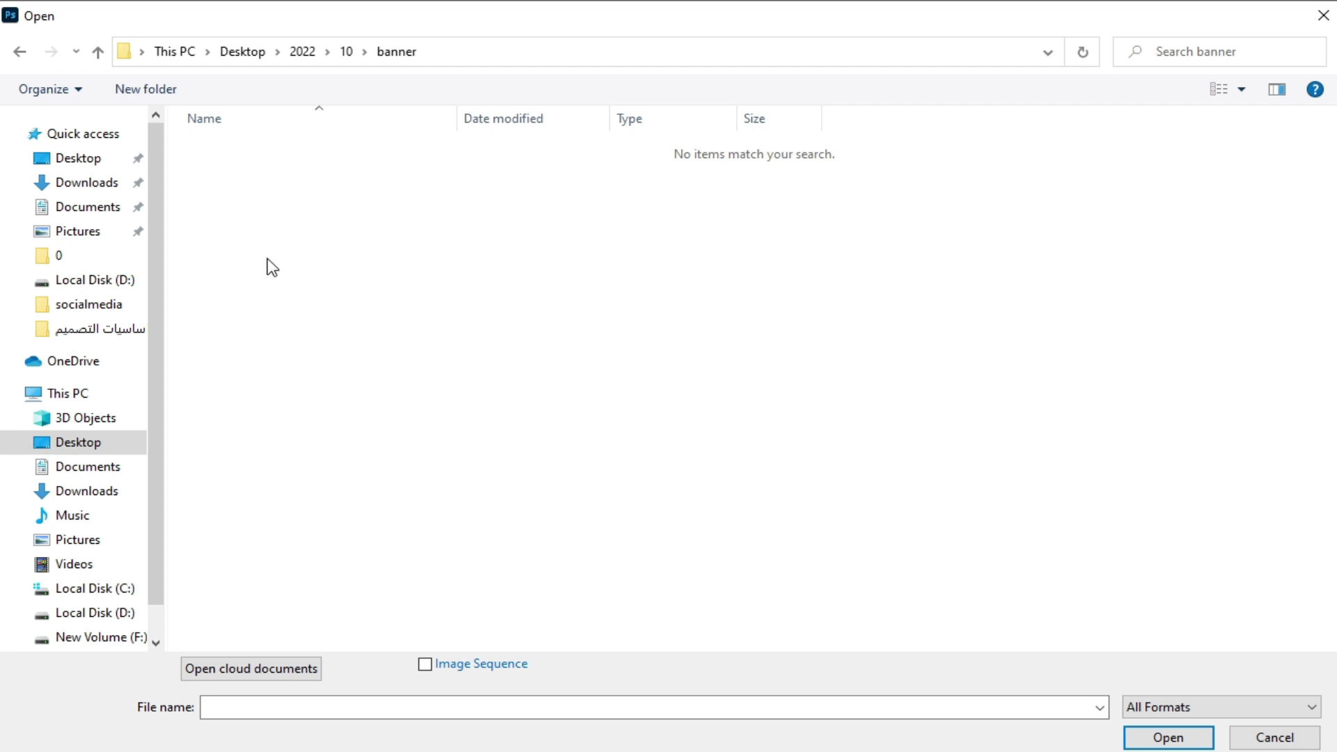
left_click(21, 53)
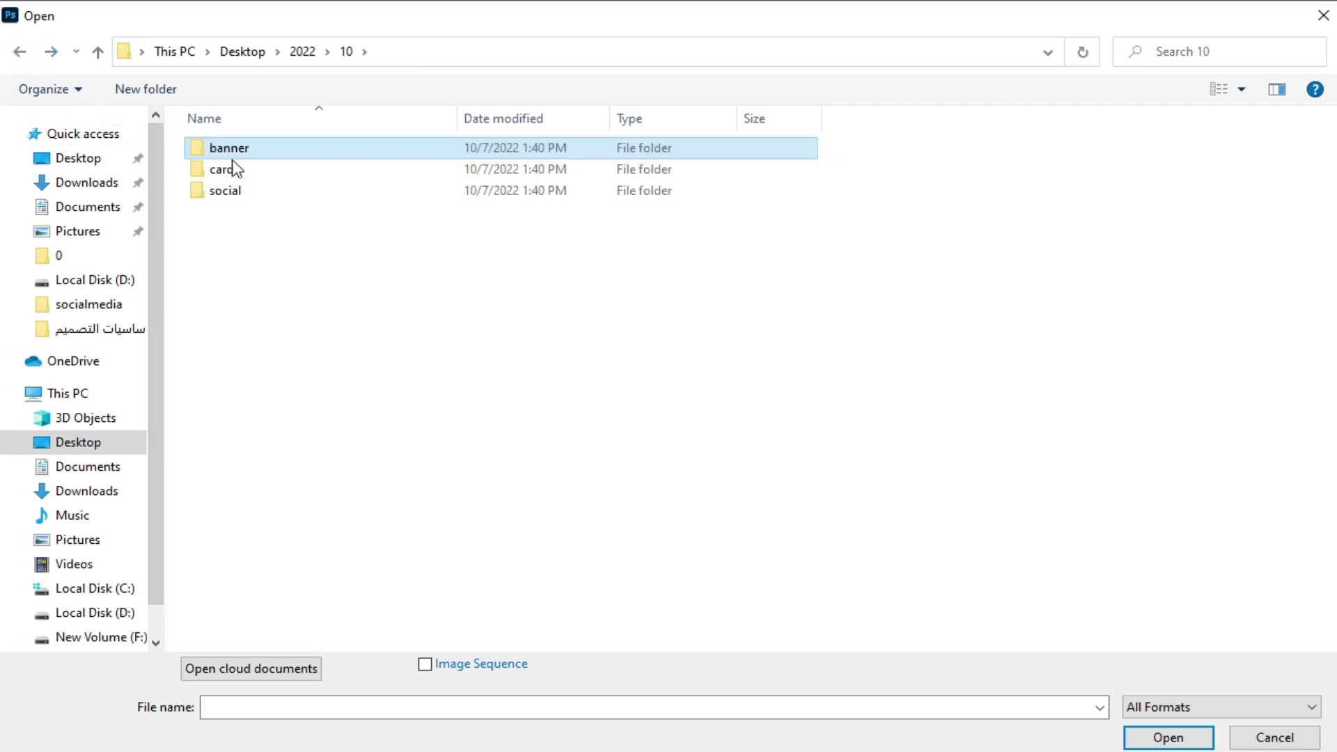
double_click(249, 171)
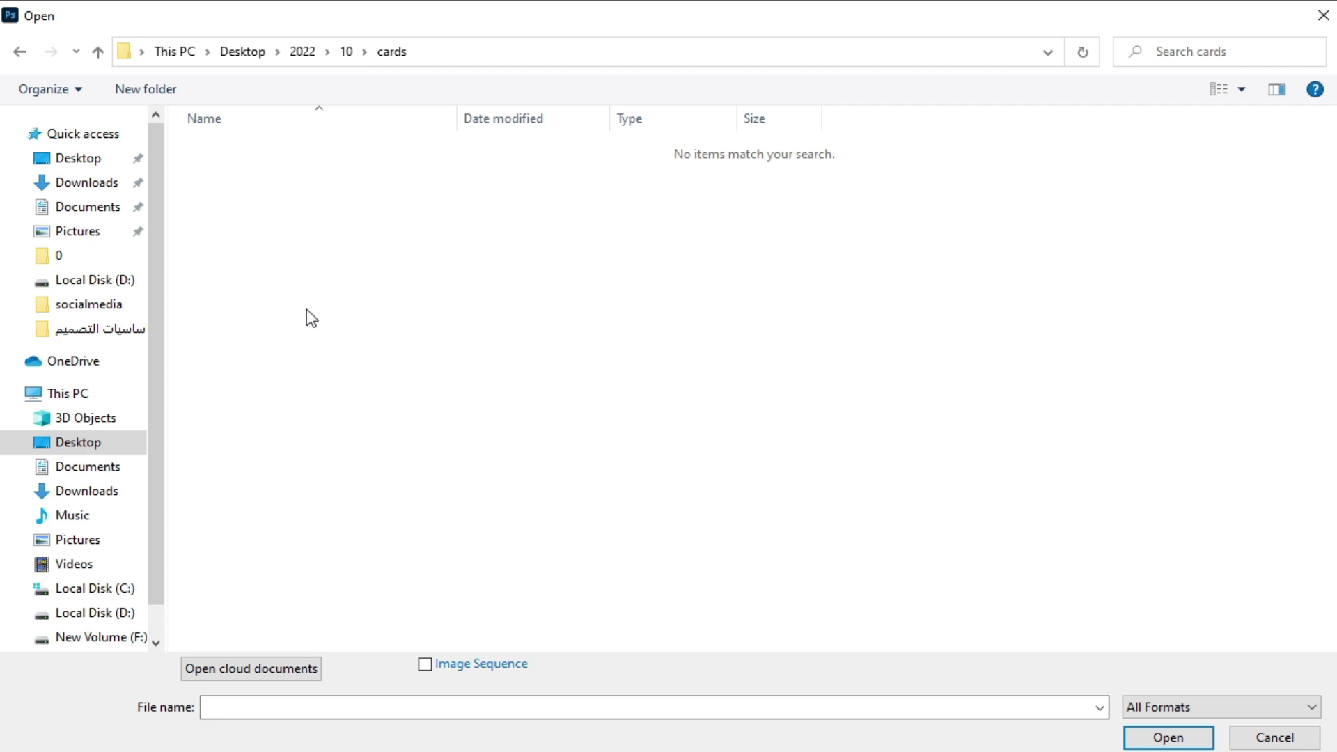
left_click_drag(285, 225, 321, 258)
left_click(19, 53)
left_click(226, 192)
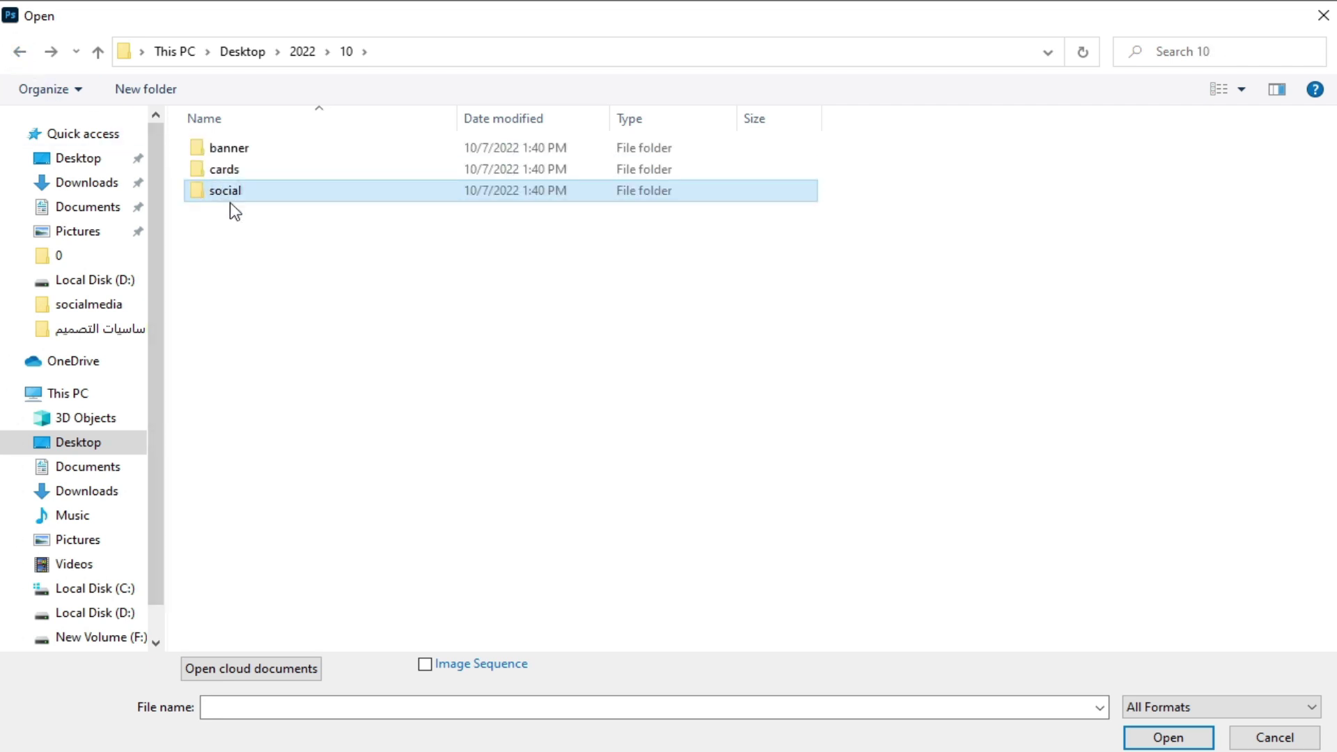
left_click_drag(226, 194, 238, 199)
left_click(322, 313)
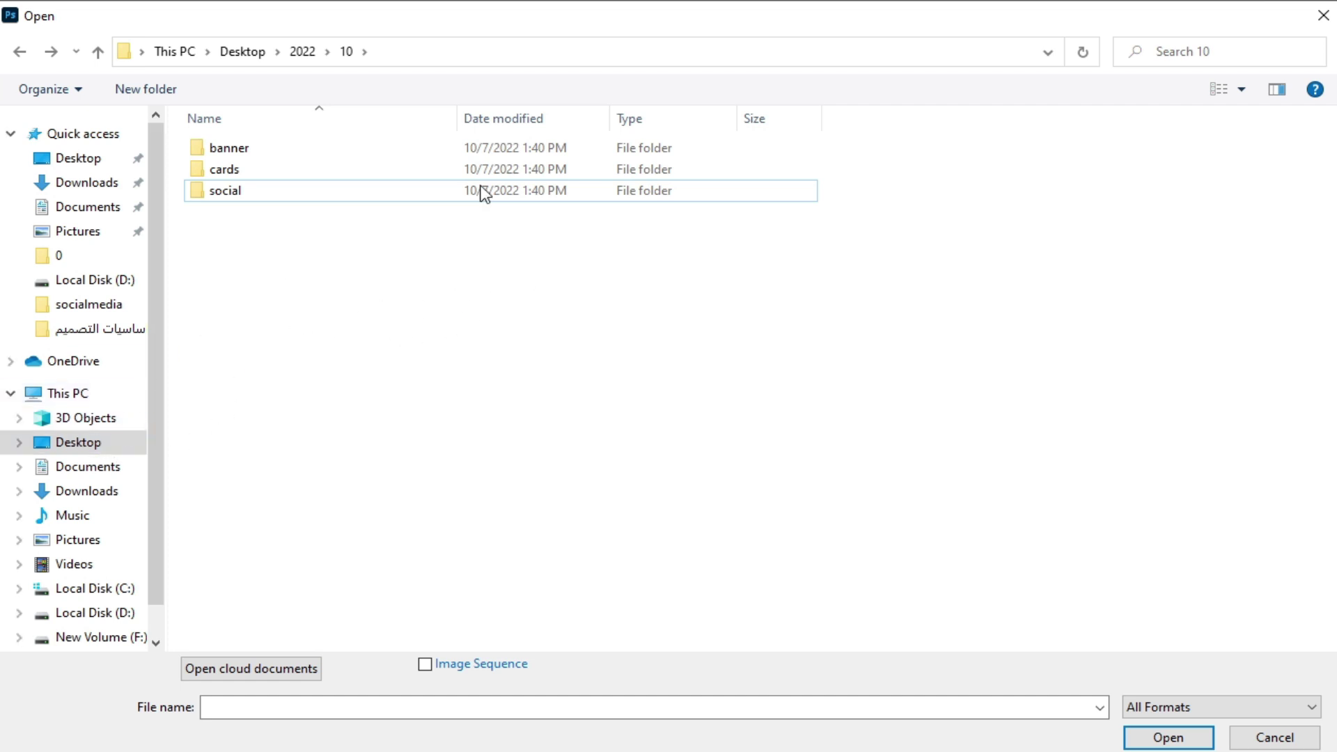
Step: Close the Open dialog, then search the desktop 2022 folder for 'banner' and open the empty banner folder
left_click(1322, 15)
left_click(1225, 11)
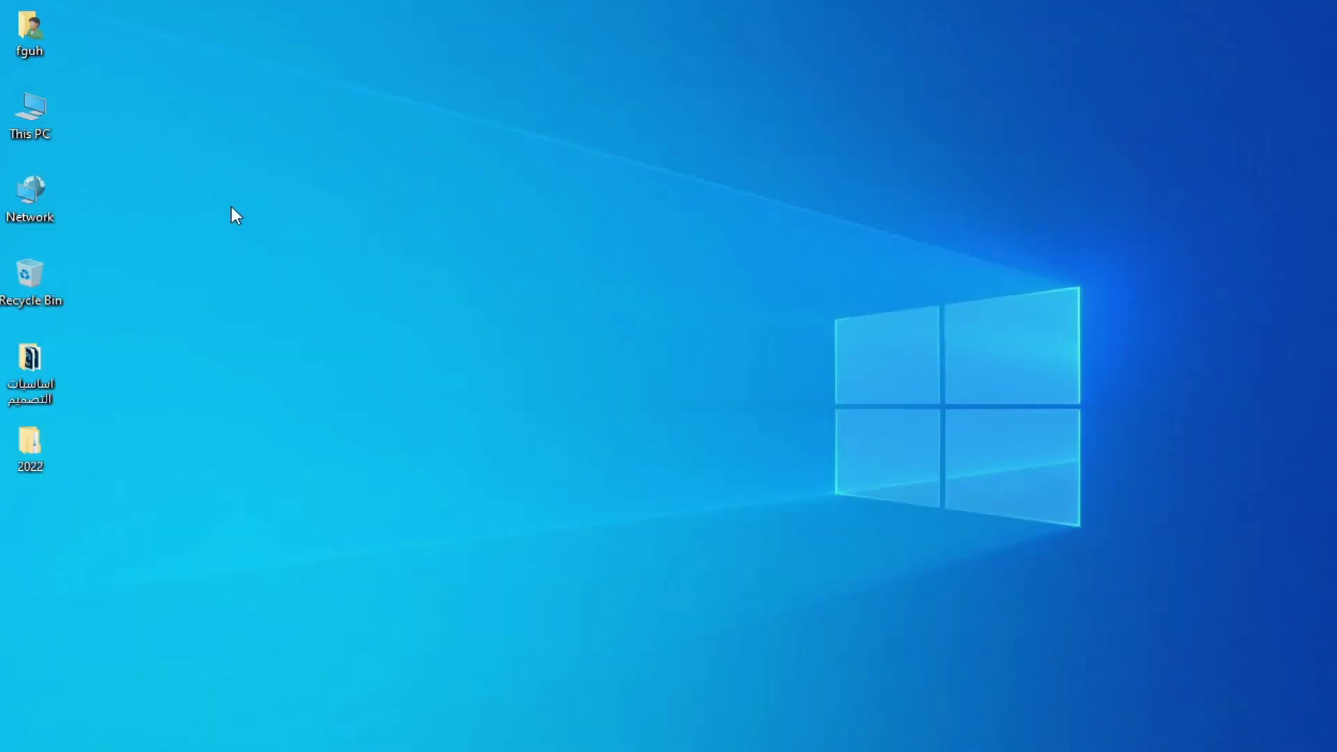
double_click(43, 456)
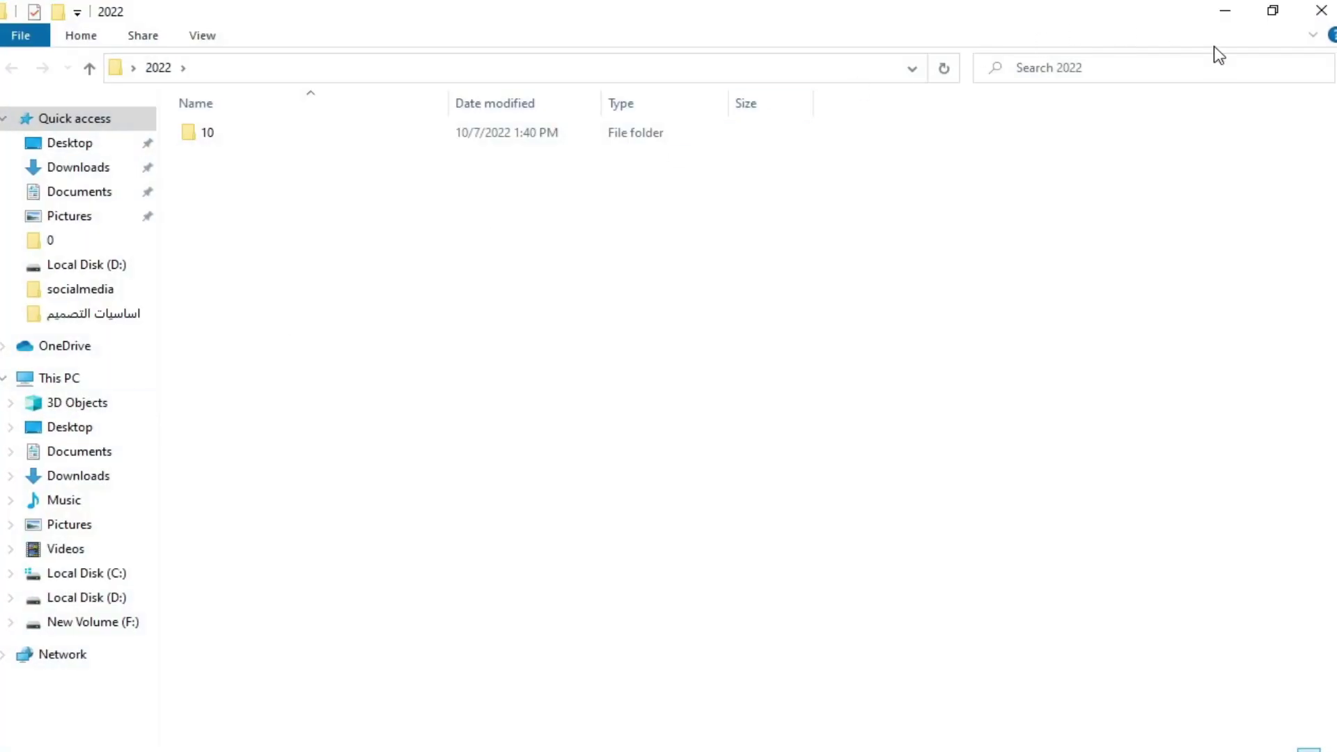
type("banner")
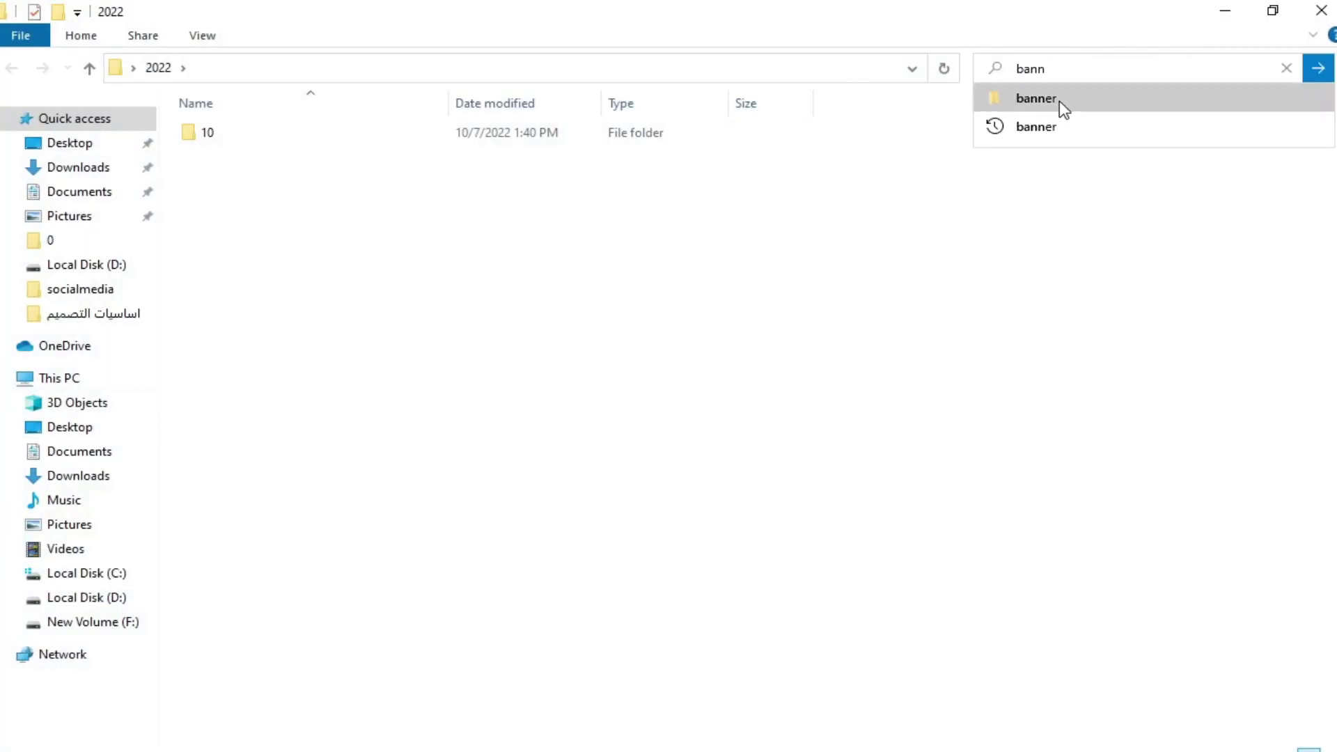
left_click(1059, 101)
left_click_drag(370, 184, 841, 351)
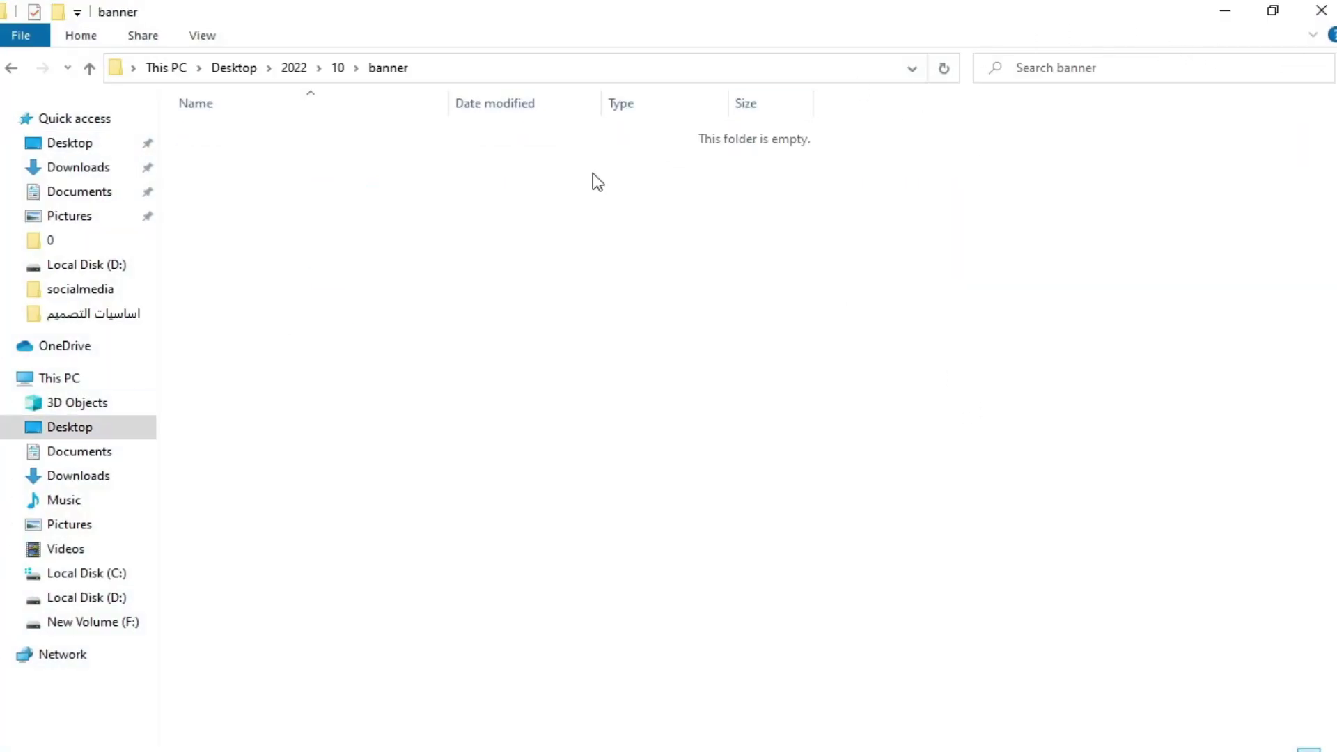